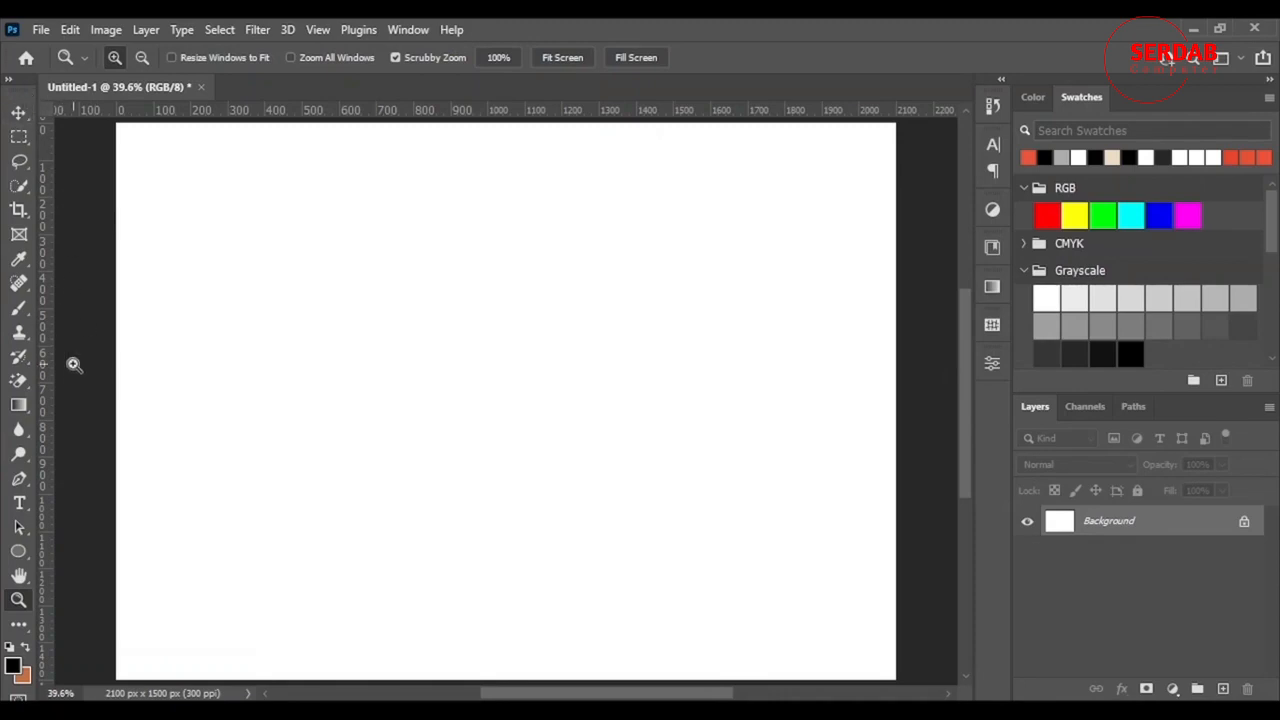
# - Select the Pen Tool from the toolbar so it draws paths
pyautogui.click(21, 484)
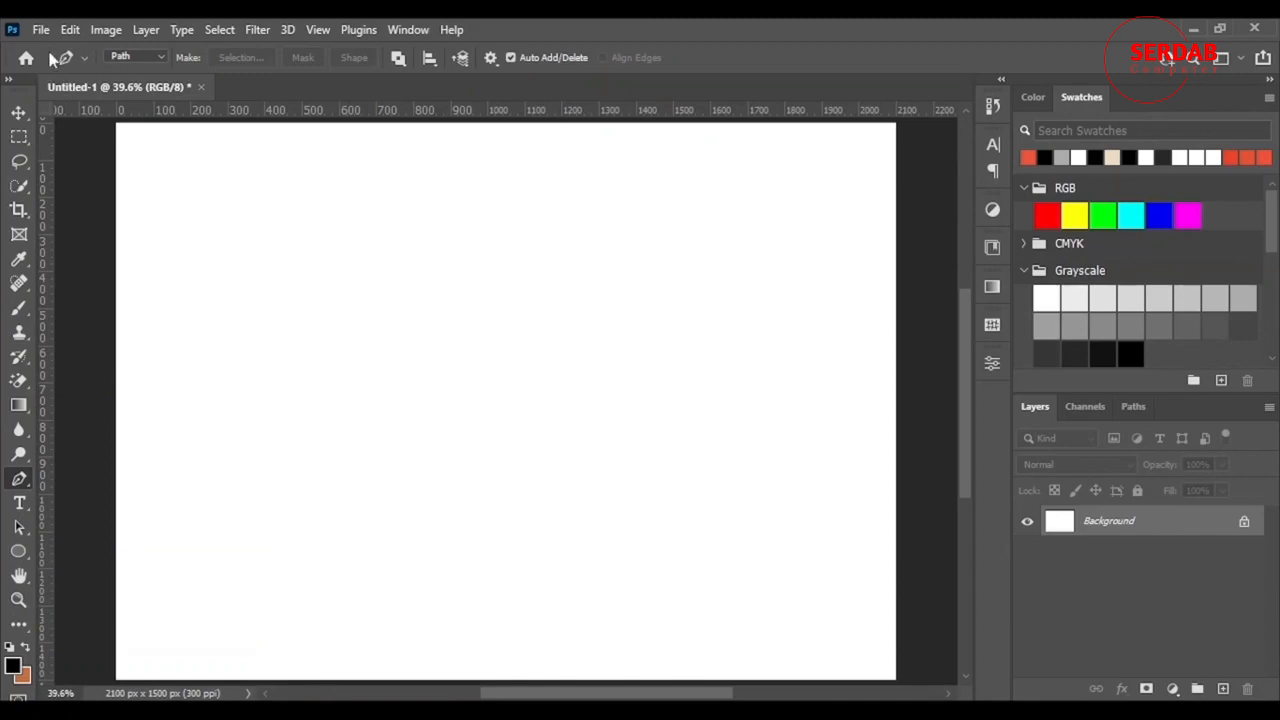
# - Try the pen's Shape mode, return to Path mode, and unlock the Background layer into Layer 0
pyautogui.click(160, 58)
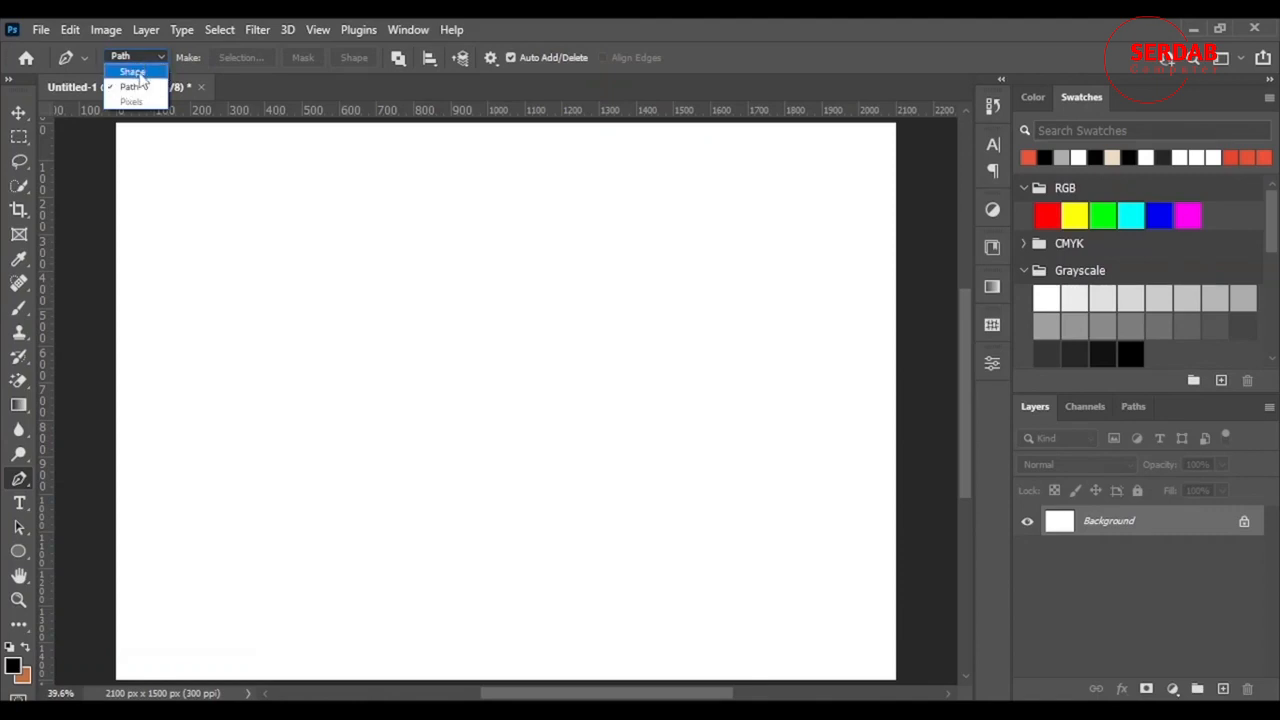
pyautogui.click(132, 72)
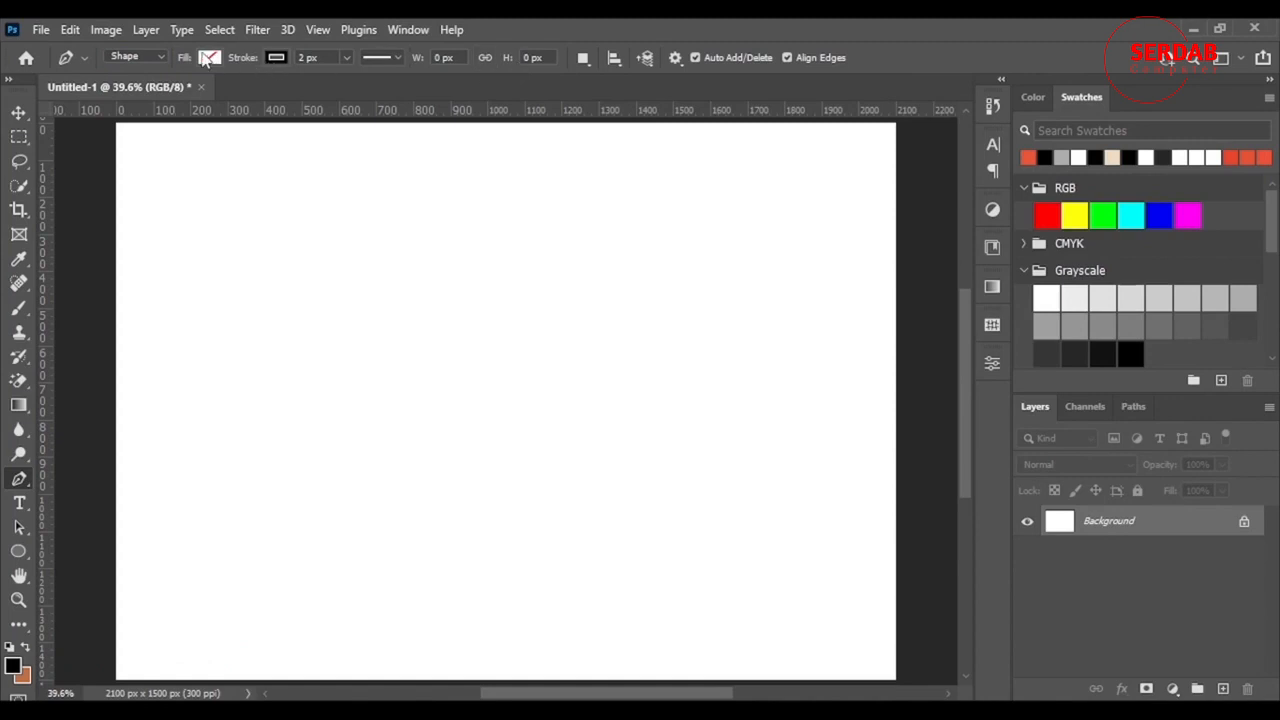
pyautogui.click(147, 56)
pyautogui.click(130, 86)
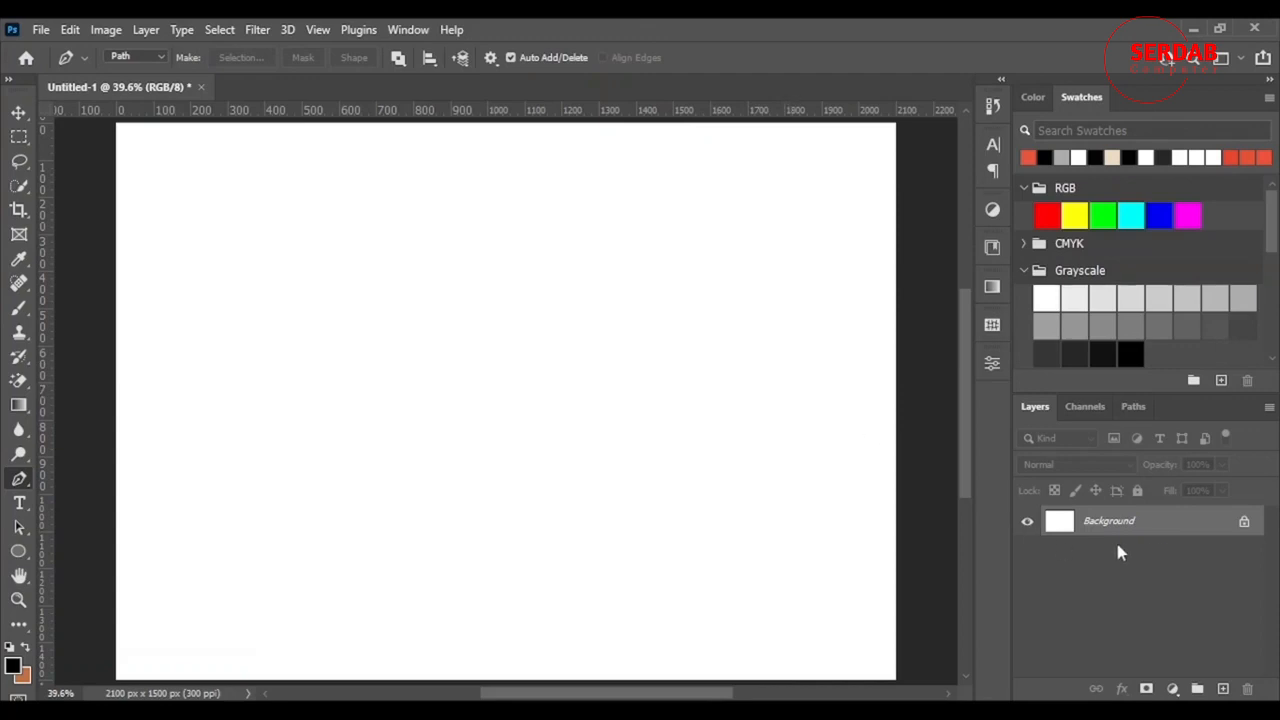
pyautogui.click(1243, 524)
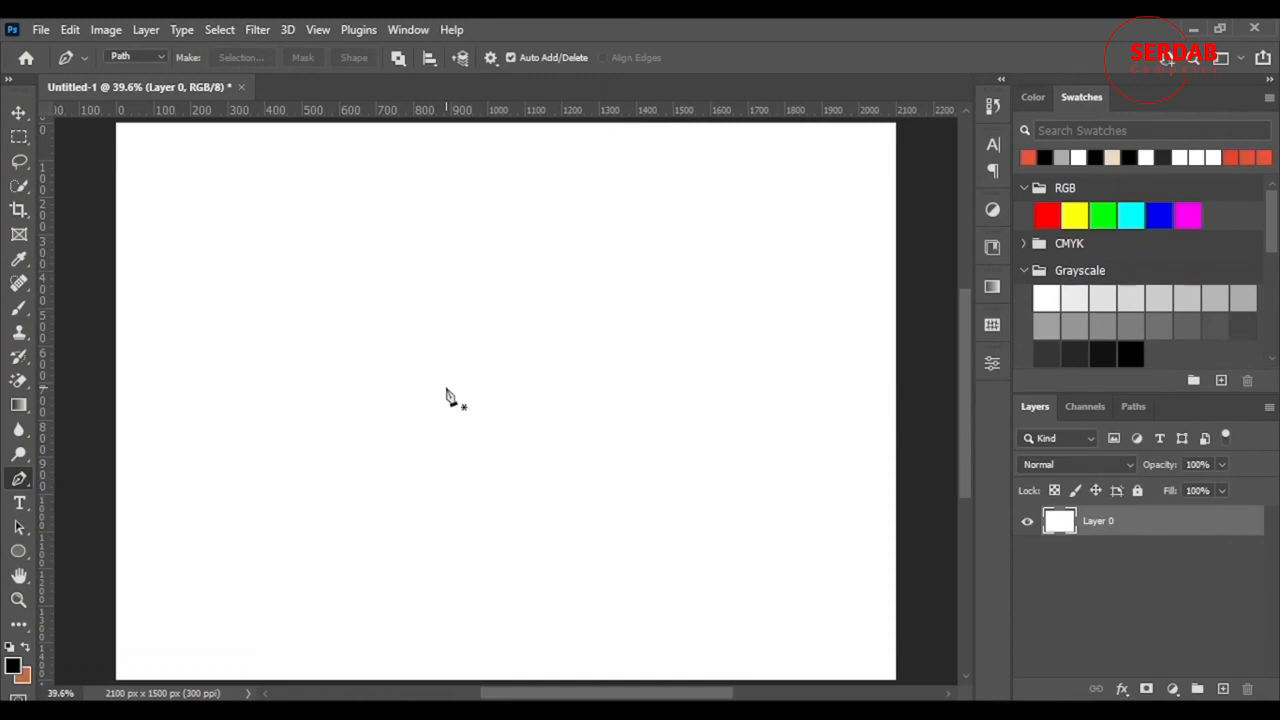
pyautogui.click(398, 58)
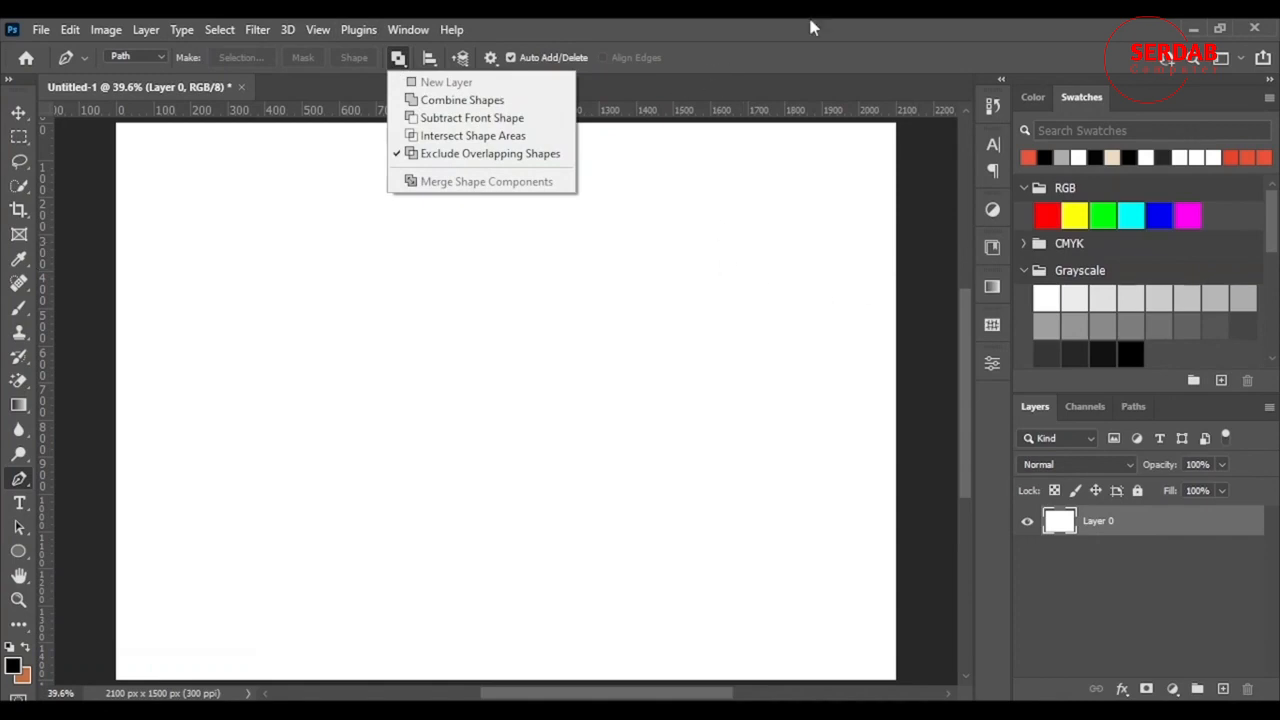
pyautogui.click(944, 72)
pyautogui.click(398, 58)
pyautogui.click(739, 21)
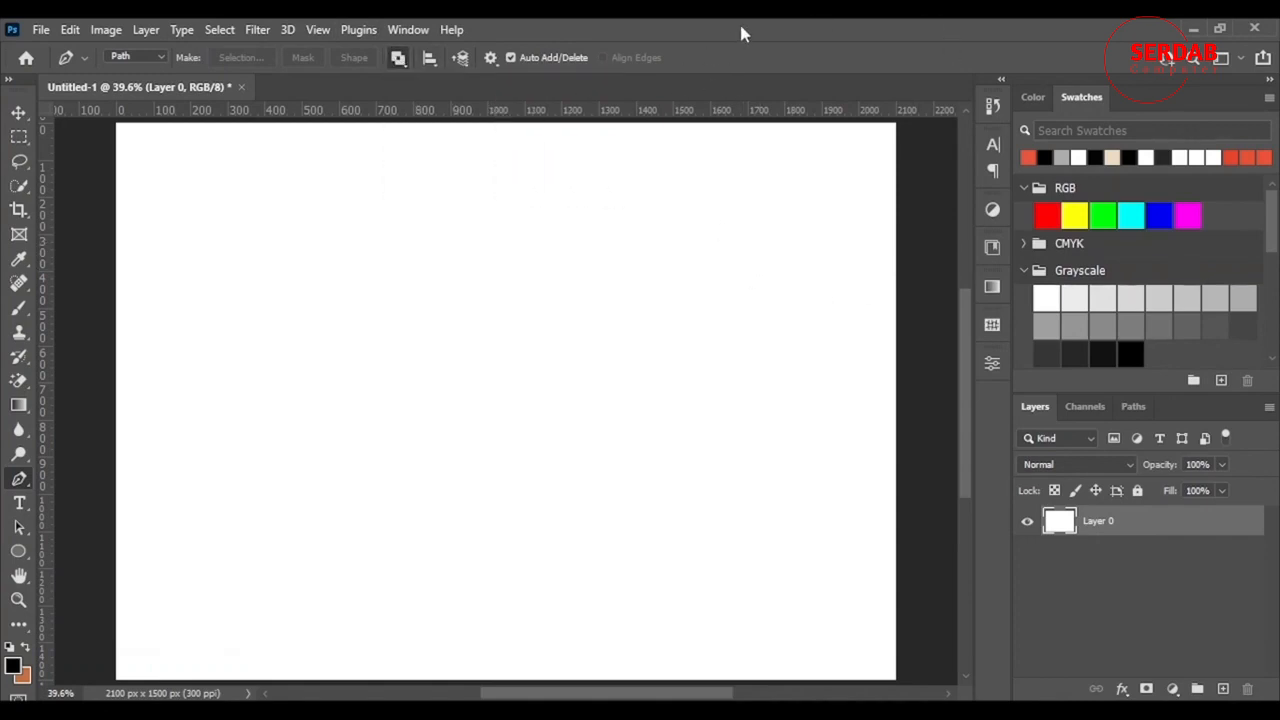
pyautogui.click(1224, 689)
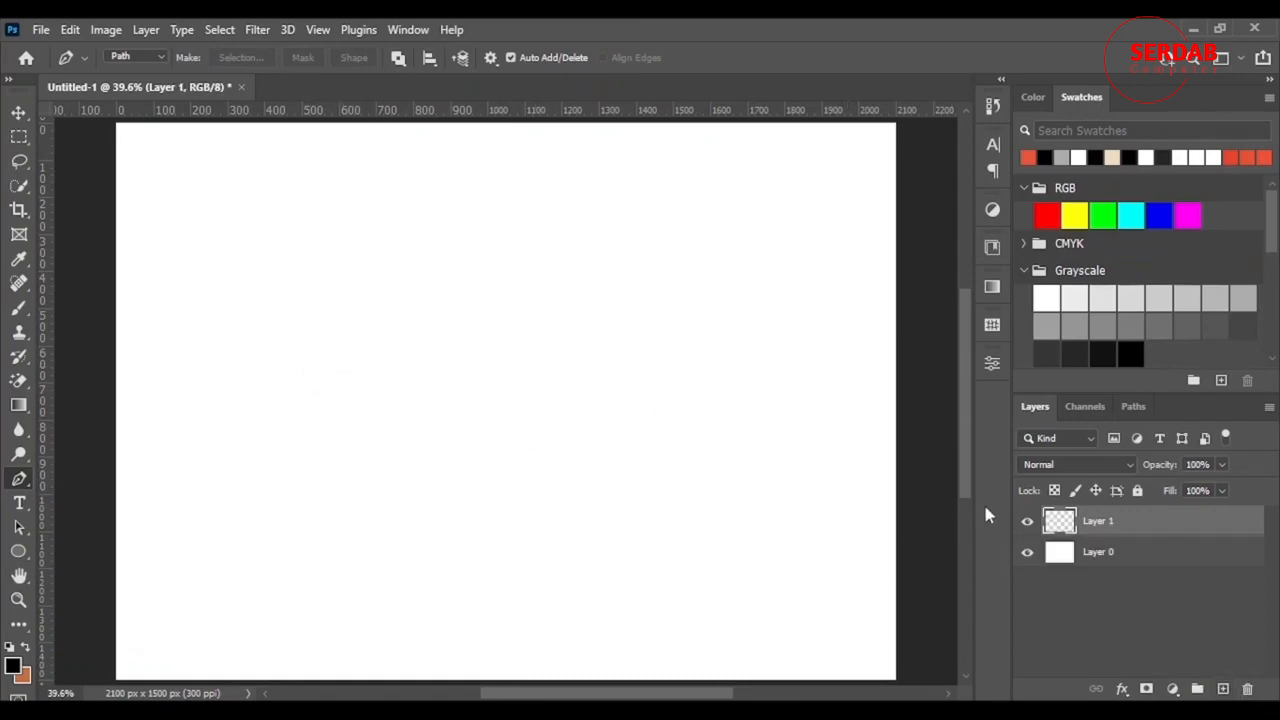
pyautogui.hotkey('ctrl', 'z')
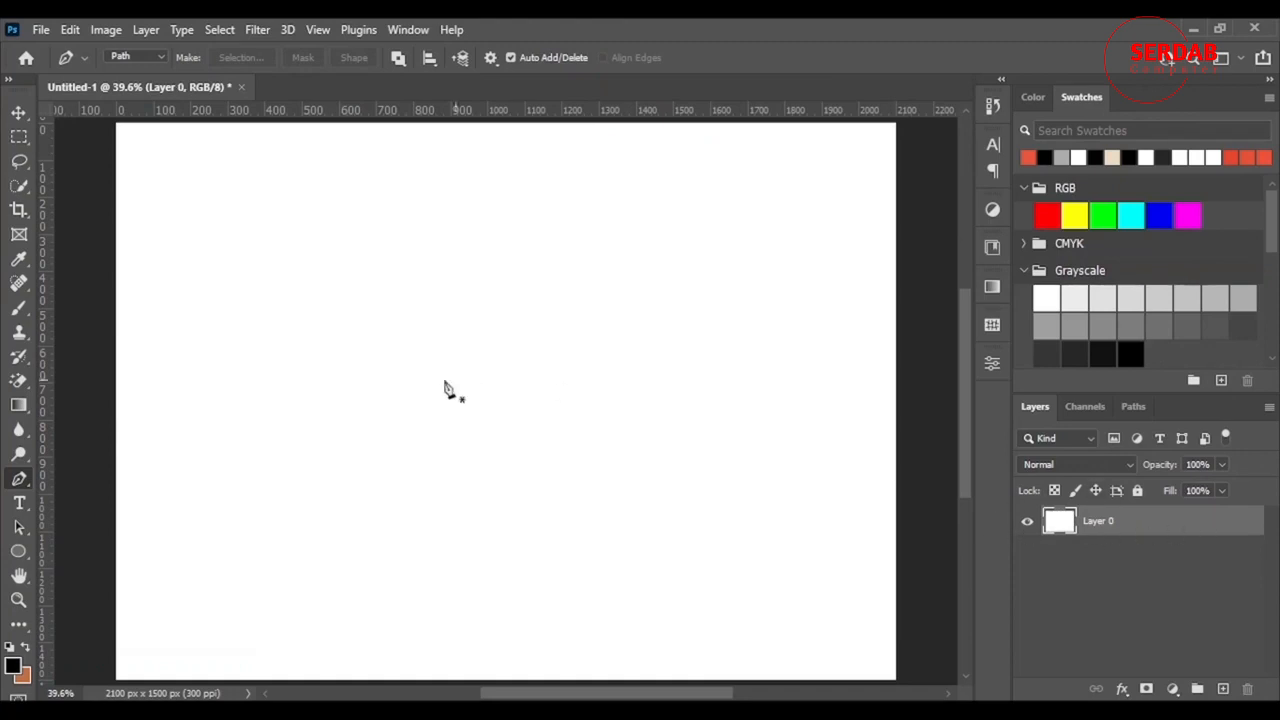
# - Draw a self-crossing six-anchor straight path, closing it at the first anchor
pyautogui.click(270, 310)
pyautogui.click(671, 258)
pyautogui.click(443, 184)
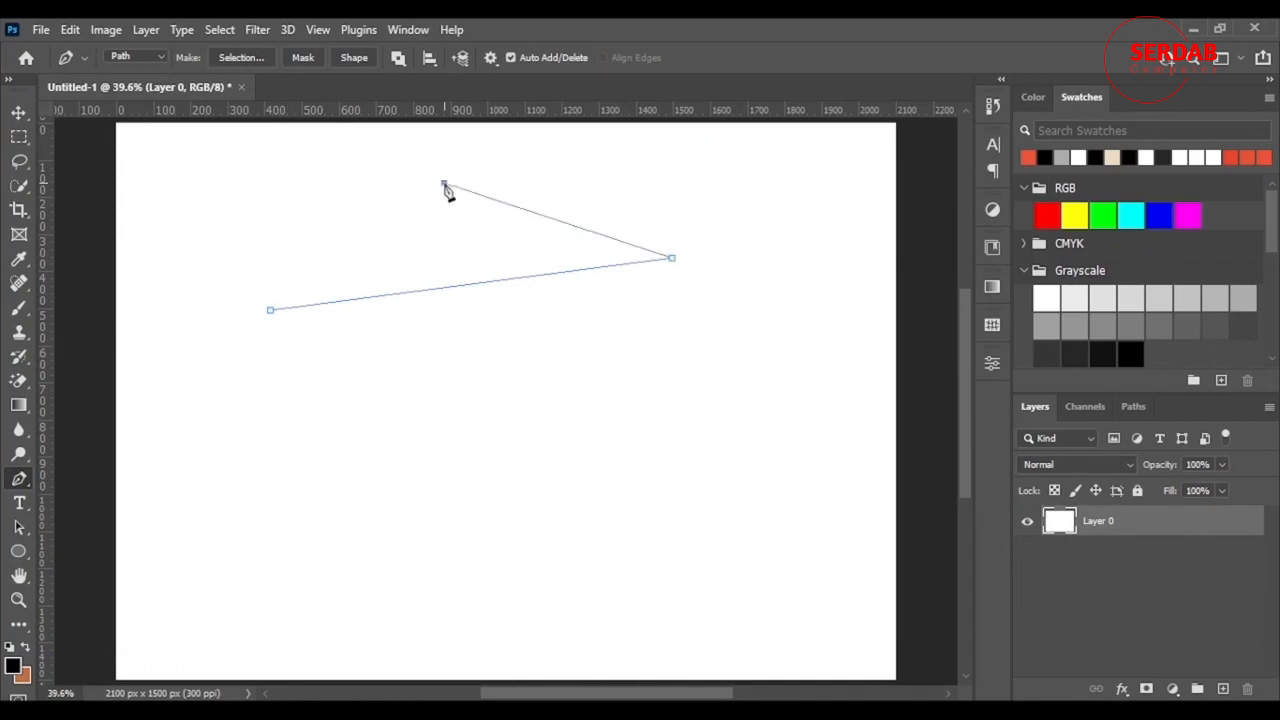
pyautogui.click(543, 432)
pyautogui.click(751, 317)
pyautogui.click(742, 182)
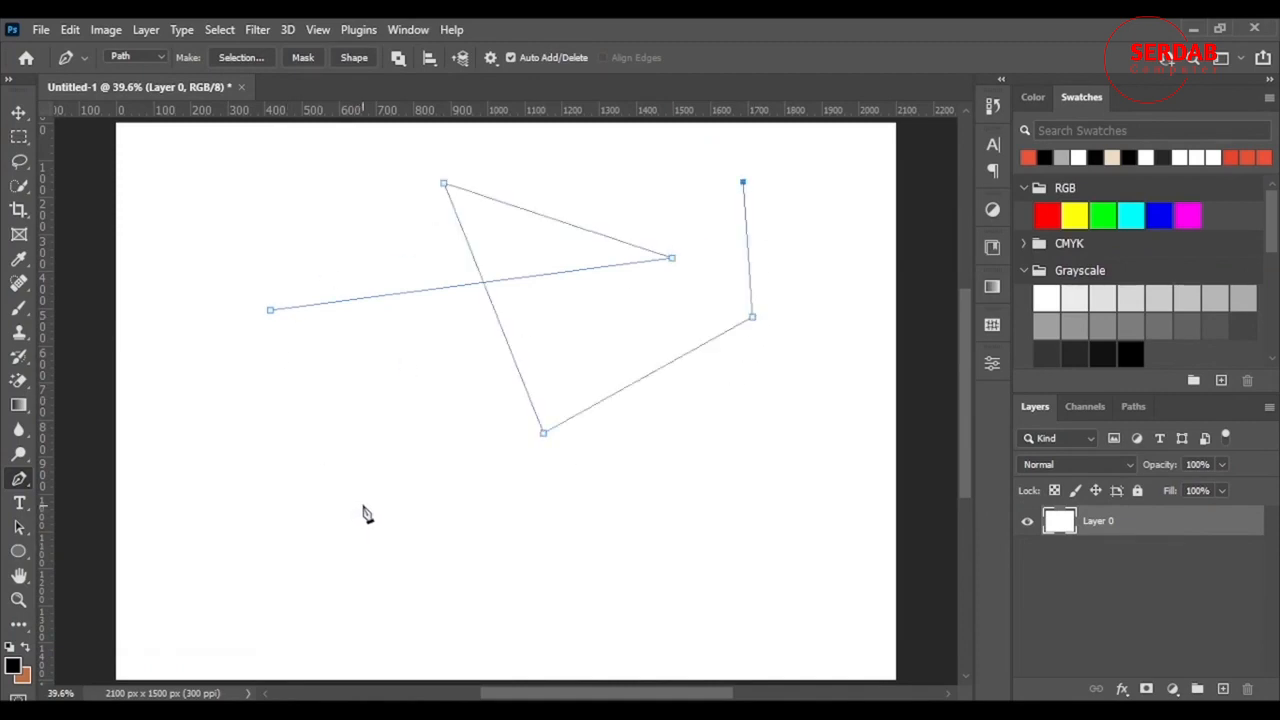
pyautogui.click(271, 311)
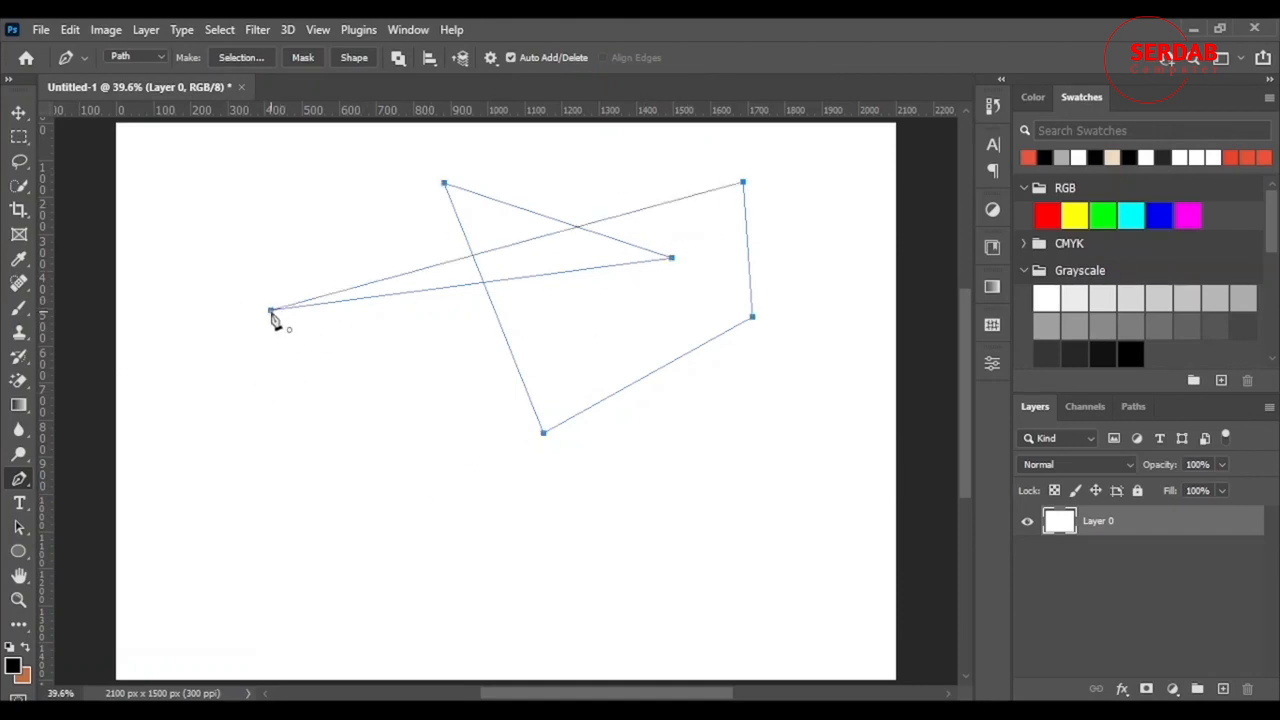
# - Stroke the path with the brush, then move the stroked shape down and right
pyautogui.rightClick(546, 237)
pyautogui.click(694, 388)
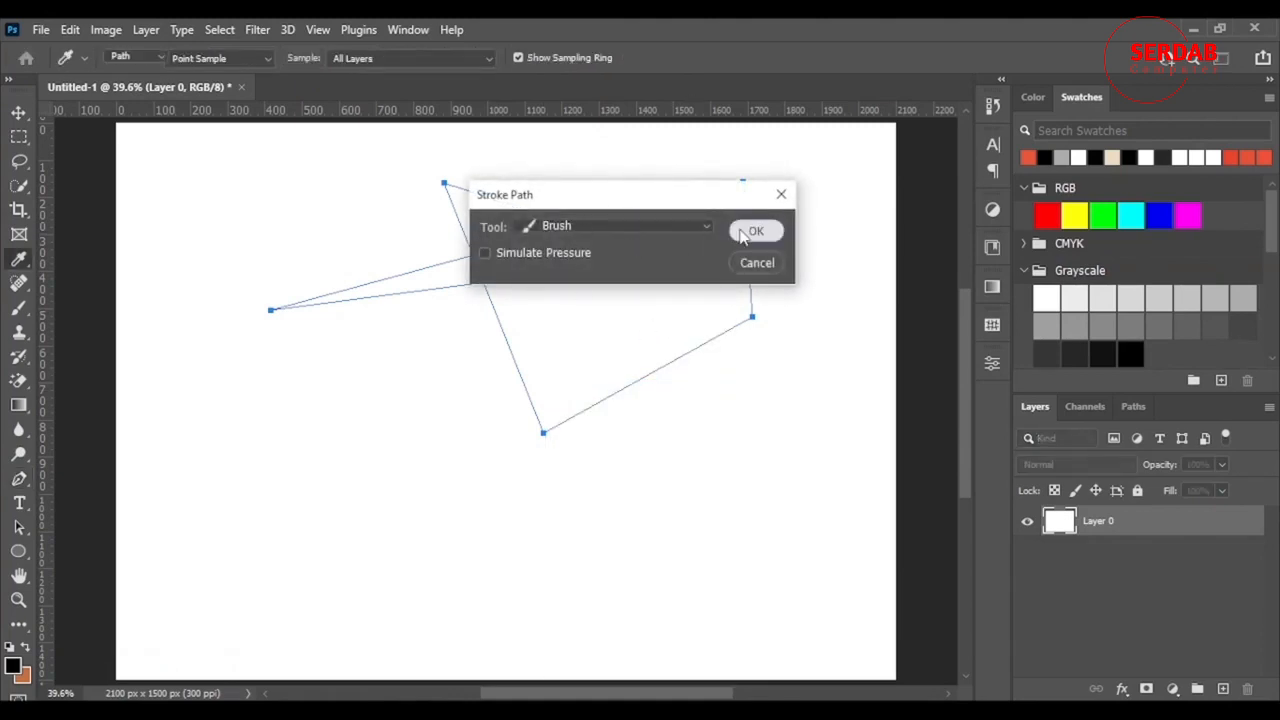
pyautogui.click(748, 230)
pyautogui.click(1104, 566)
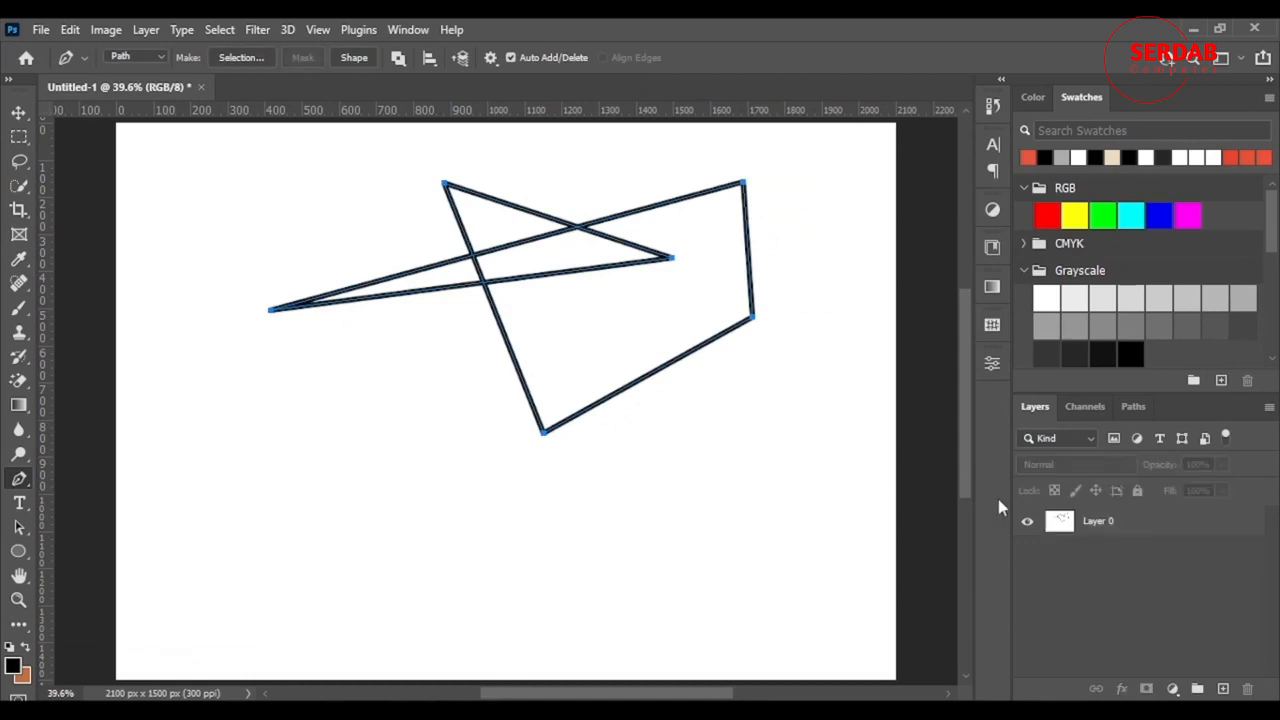
pyautogui.click(19, 111)
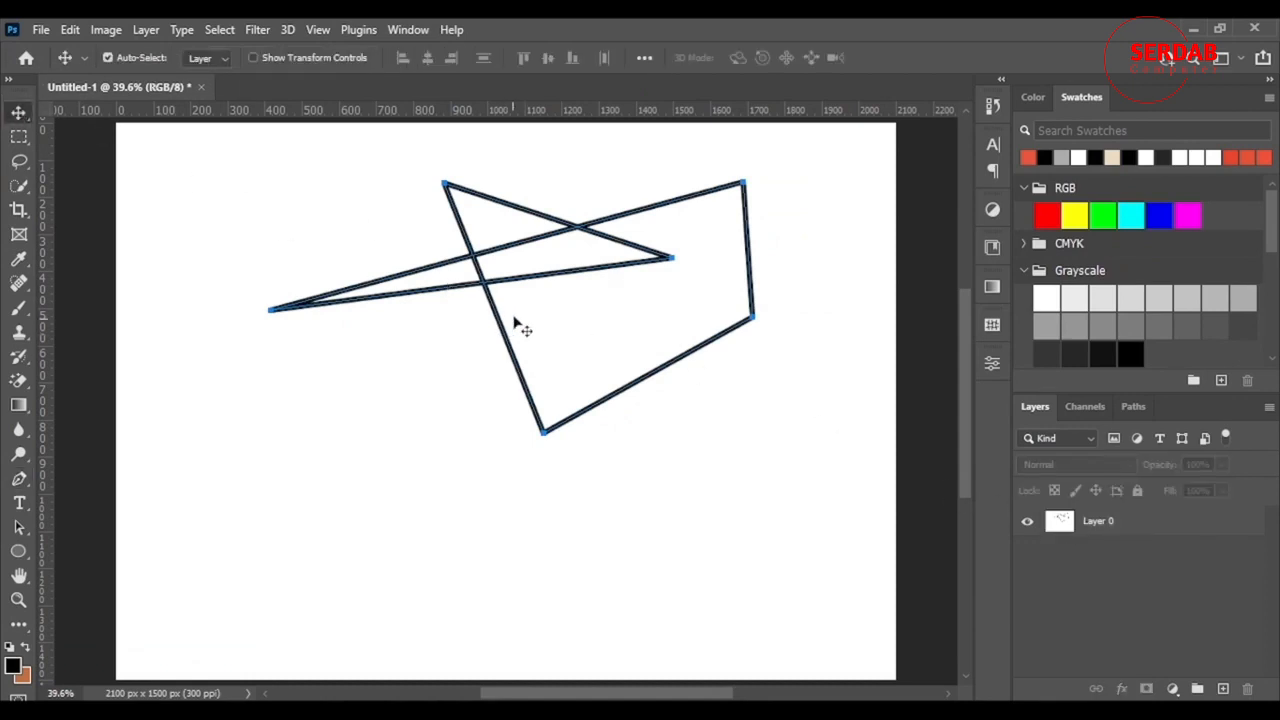
pyautogui.moveTo(574, 334); pyautogui.dragTo(645, 390)
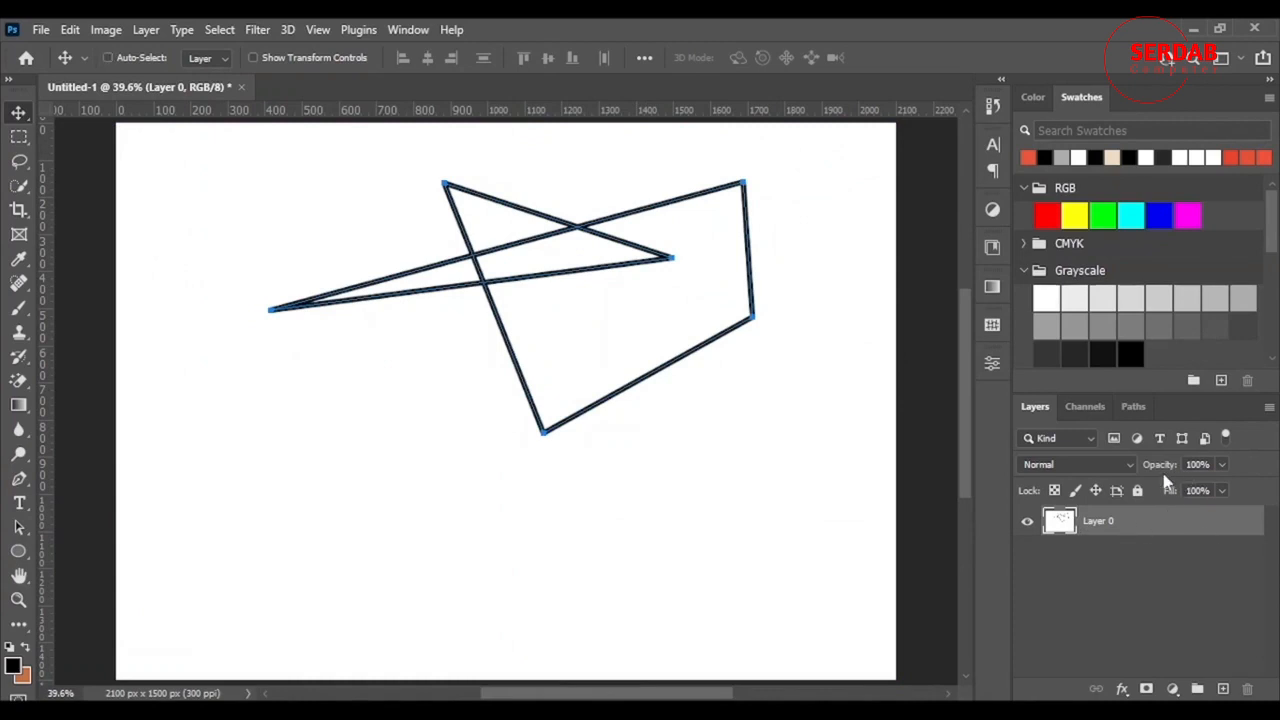
# - Undo the zigzag stroke and path, then add a new empty layer
pyautogui.hotkey('ctrl', 'z')
pyautogui.hotkey('ctrl', 'z')
pyautogui.hotkey('ctrl', 'z')
pyautogui.hotkey('ctrl', 'z')
pyautogui.hotkey('ctrl', 'z')
pyautogui.hotkey('ctrl', 'z')
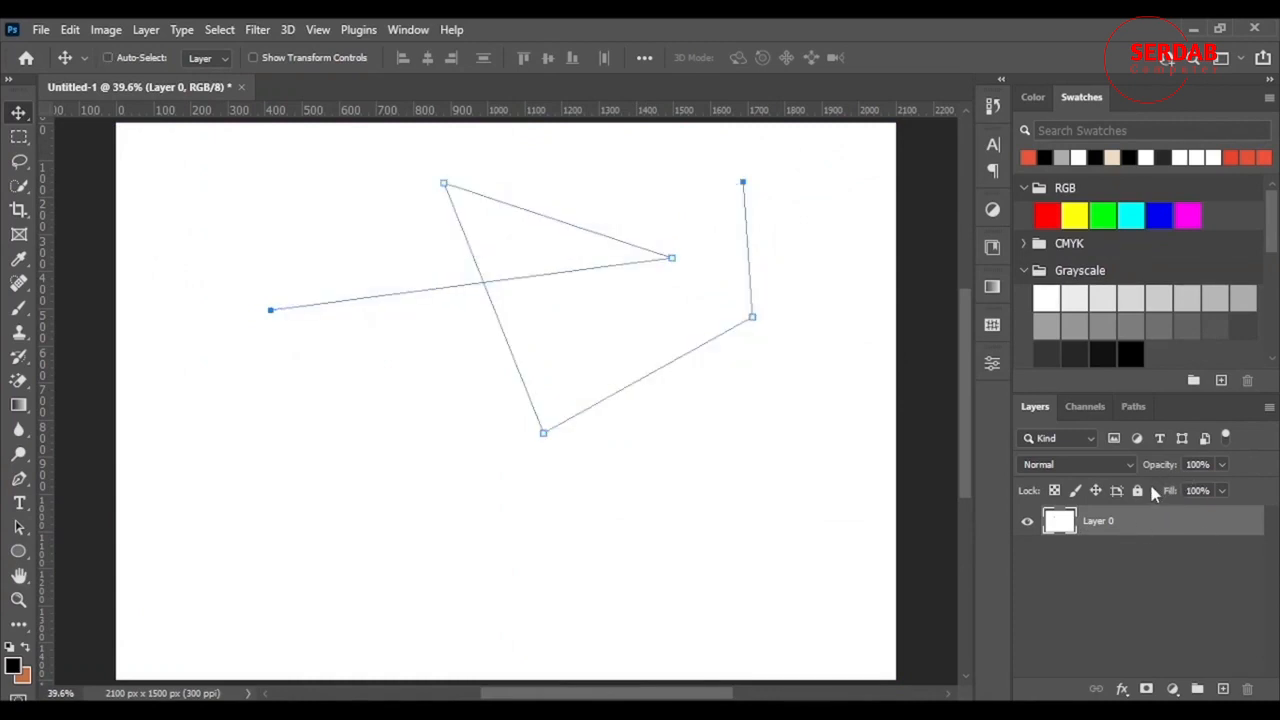
pyautogui.hotkey('ctrl', 'z')
pyautogui.hotkey('ctrl', 'z')
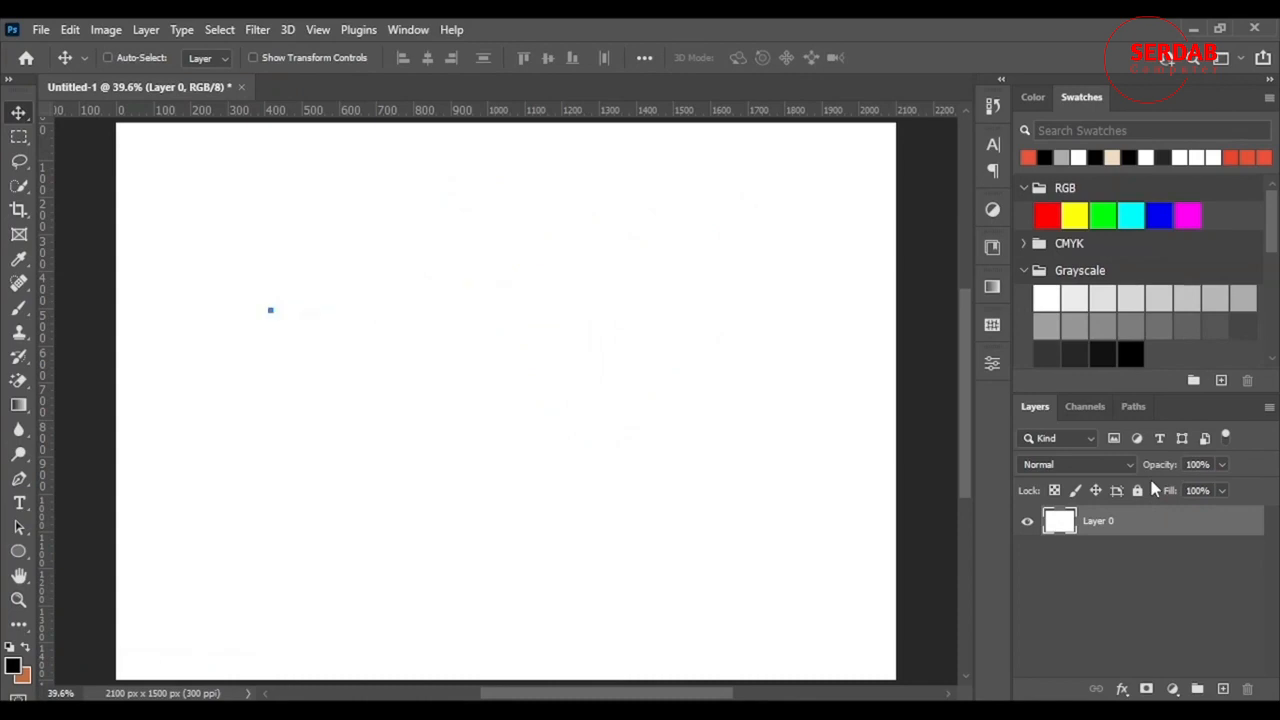
pyautogui.click(1222, 688)
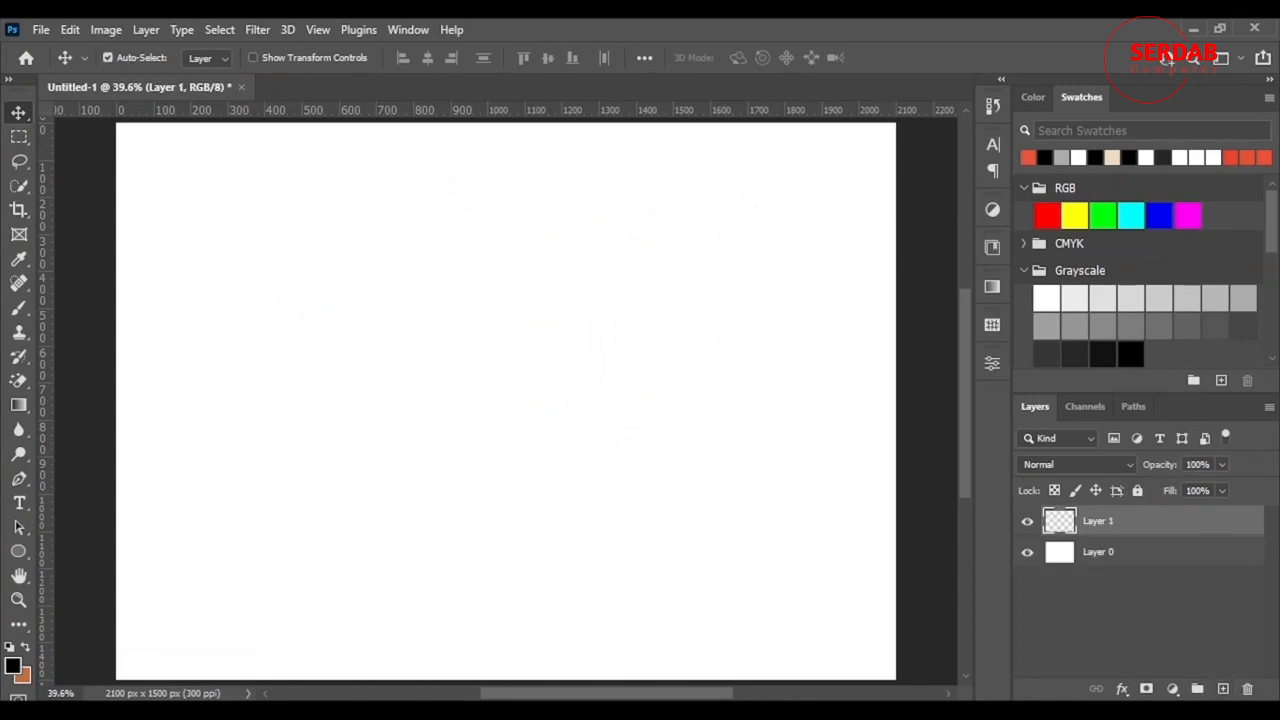
# - Draw a closed three-corner triangle path and stroke it with the brush
pyautogui.click(19, 478)
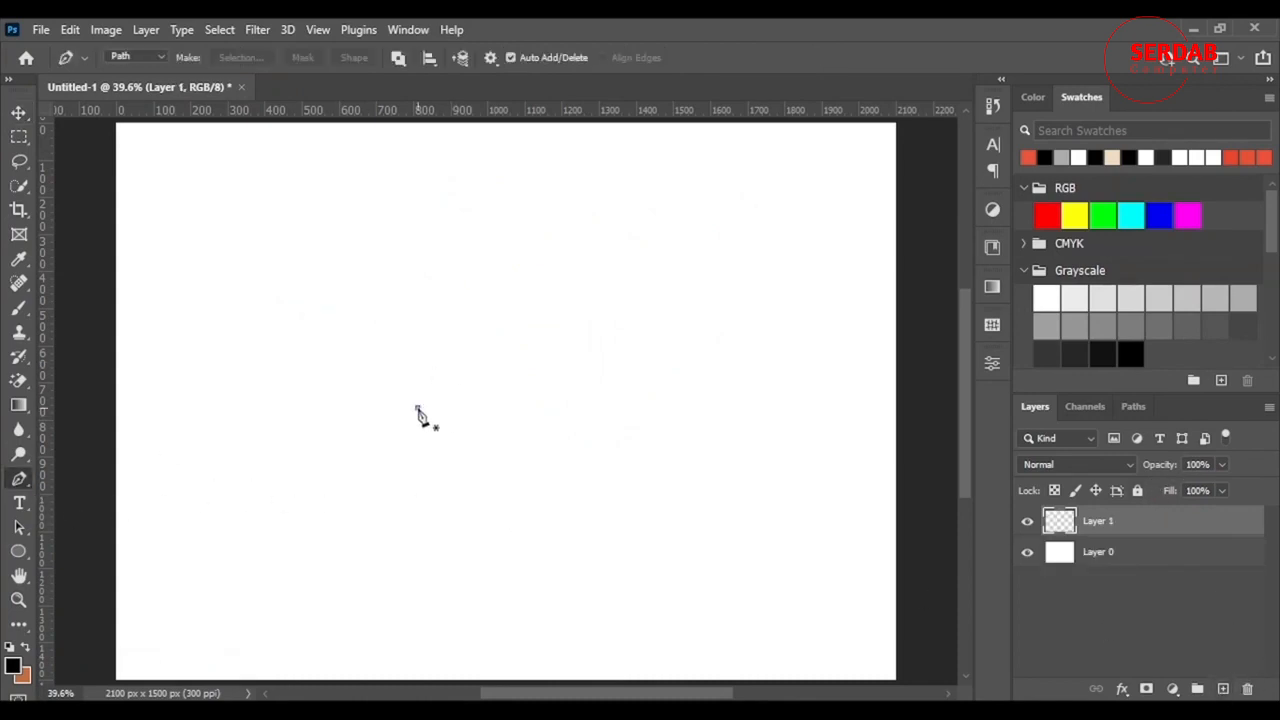
pyautogui.click(418, 407)
pyautogui.click(580, 244)
pyautogui.click(662, 437)
pyautogui.click(418, 407)
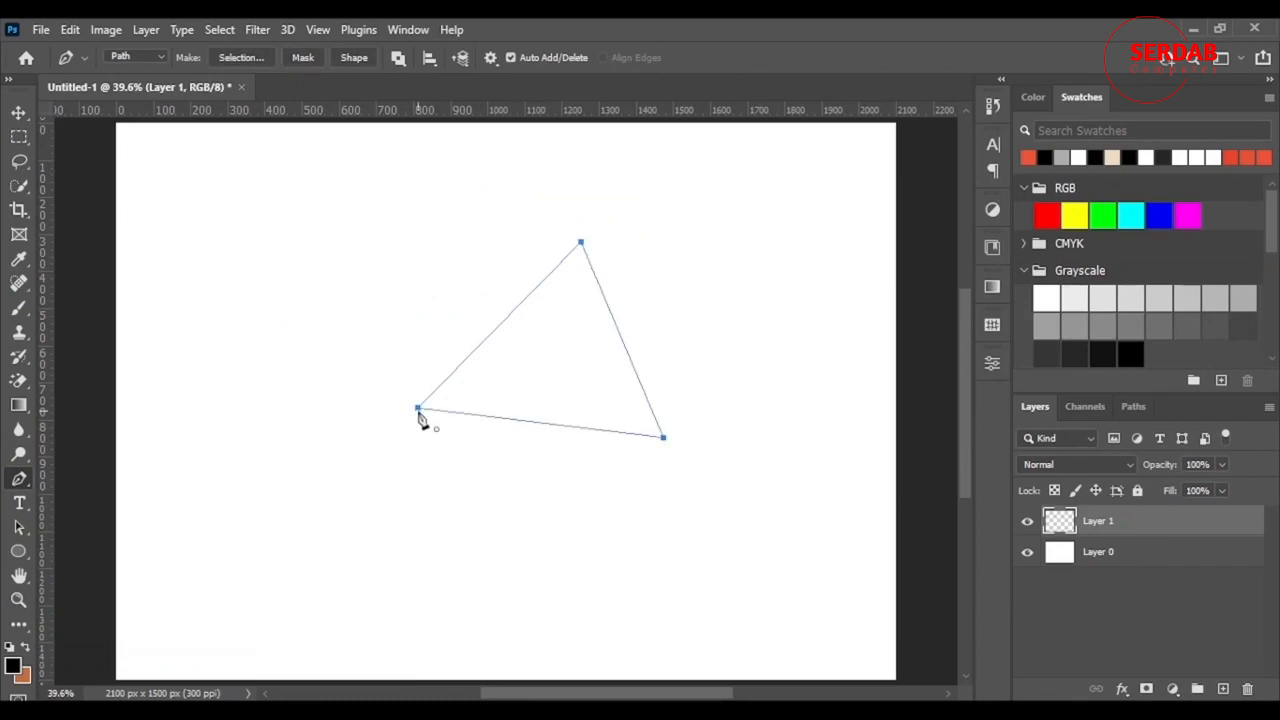
pyautogui.rightClick(593, 375)
pyautogui.click(695, 412)
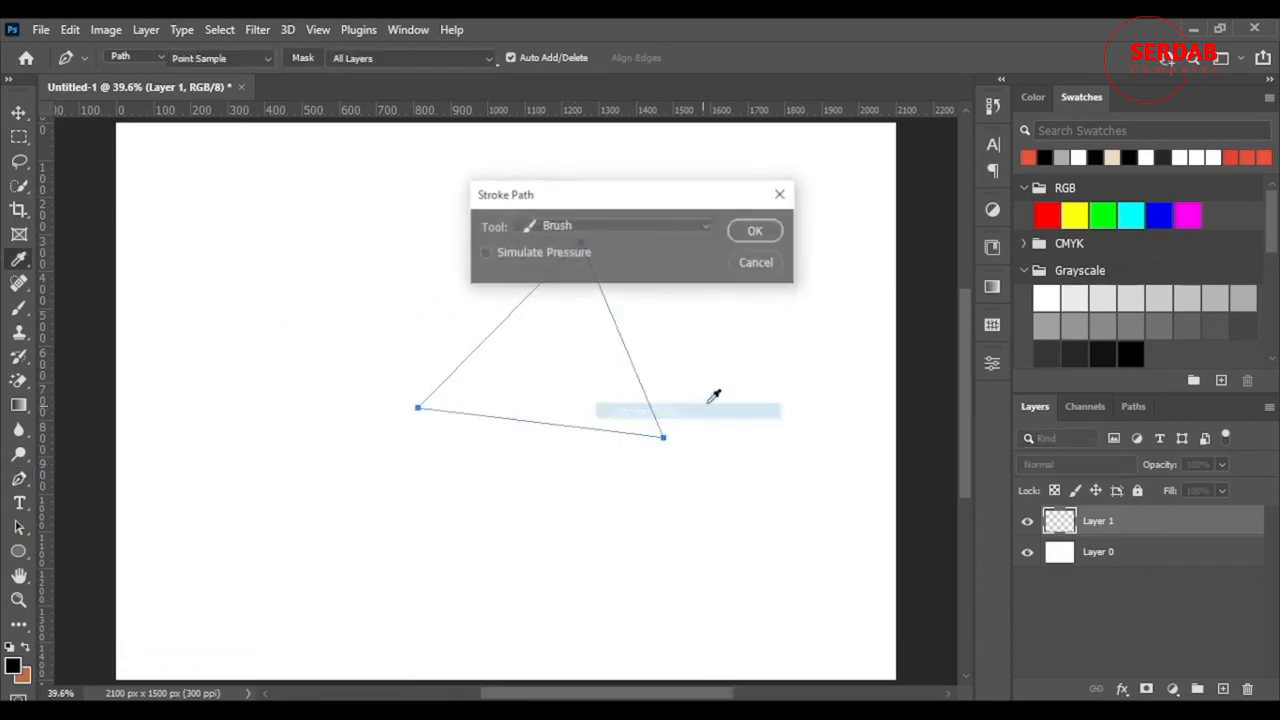
pyautogui.click(763, 238)
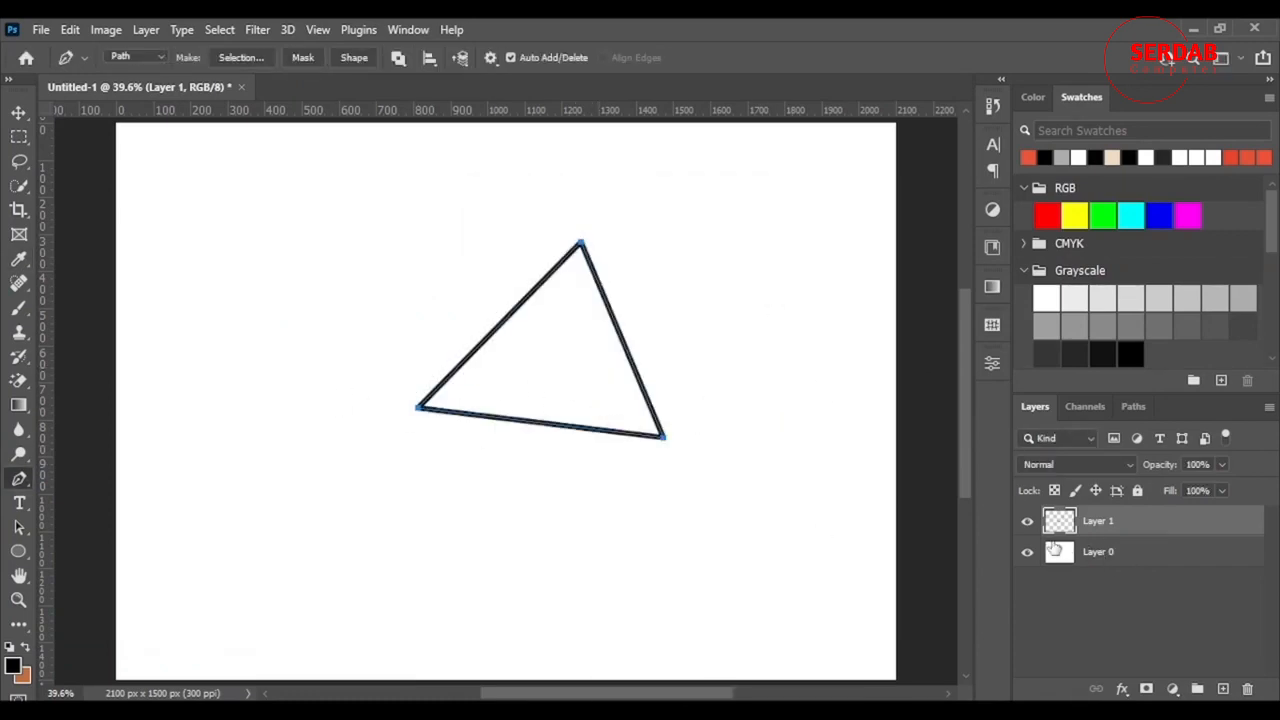
# - Move the stroked triangle left, hide its path, and delete the triangle's layer
pyautogui.click(19, 113)
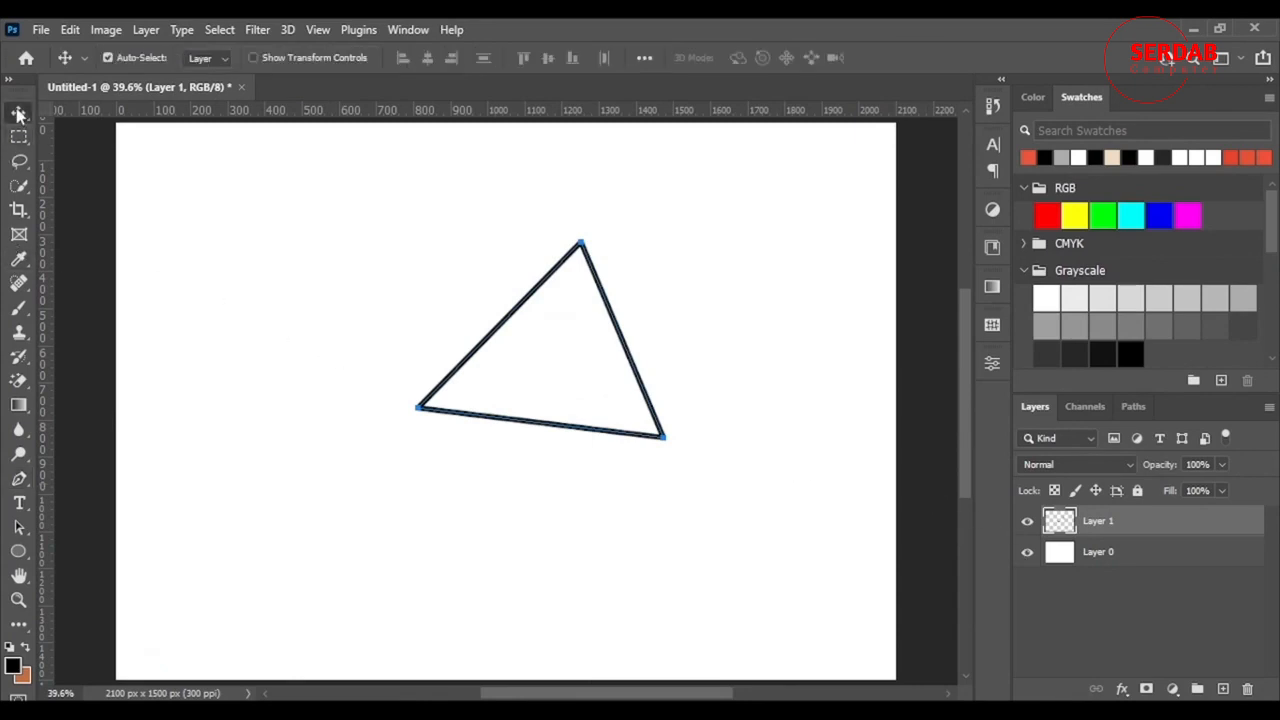
pyautogui.click(1105, 556)
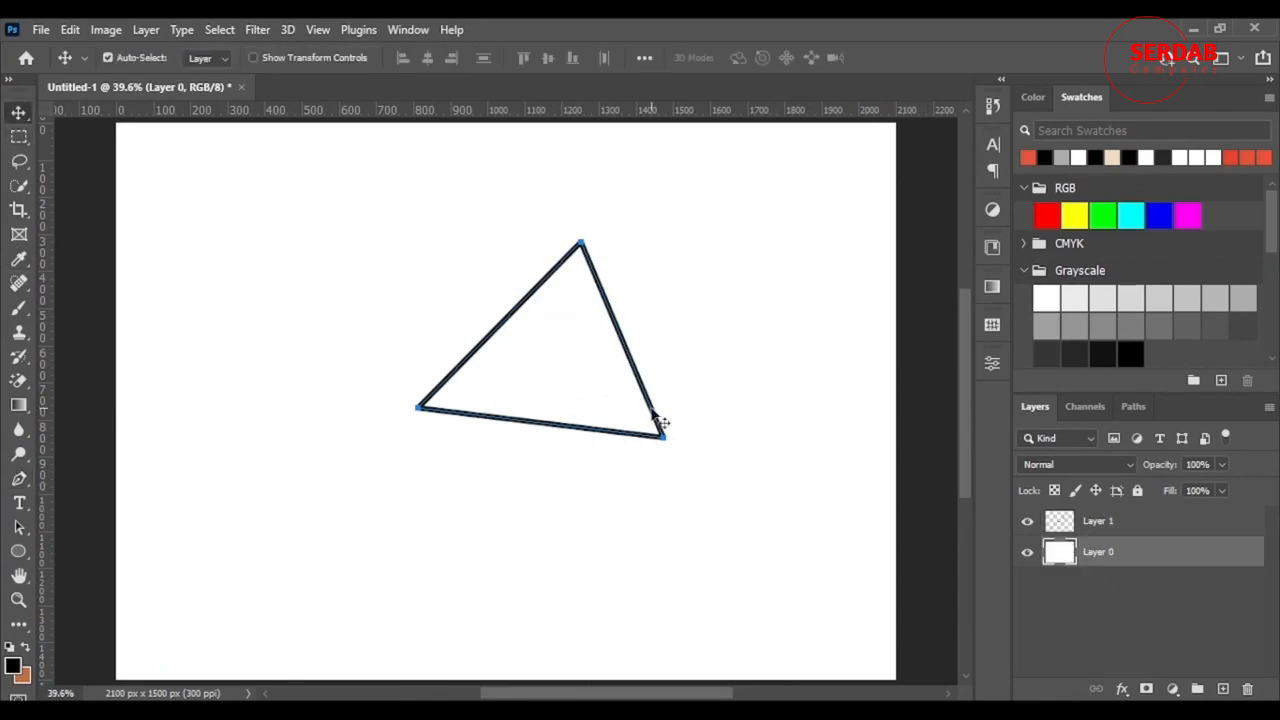
pyautogui.moveTo(660, 423); pyautogui.dragTo(587, 445)
pyautogui.press('Return')
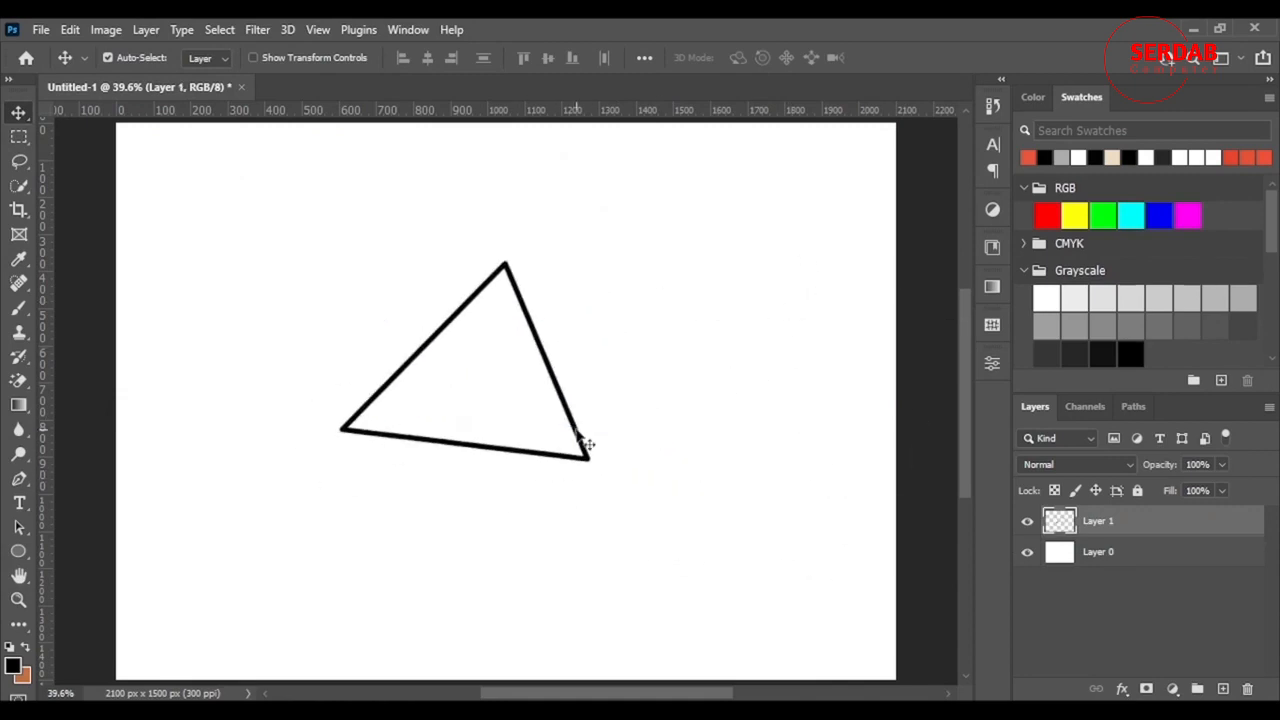
pyautogui.press('Delete')
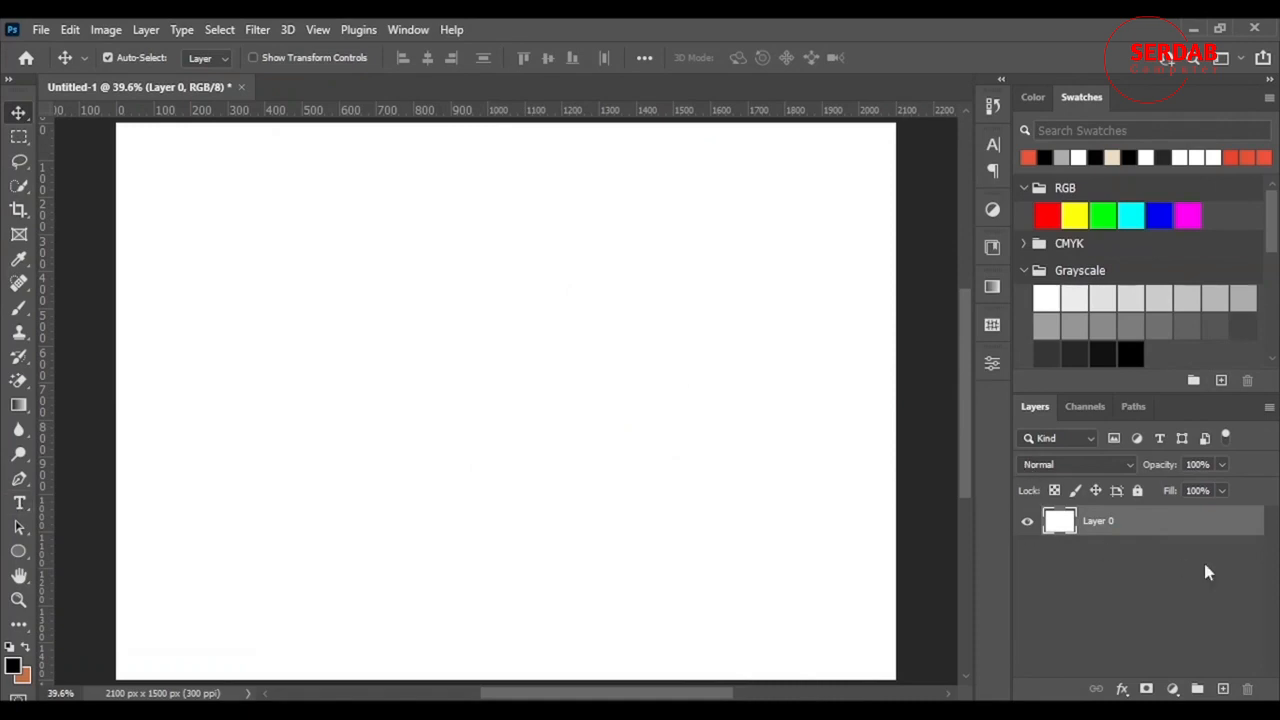
# - On a new layer, draw an open five-point zigzag path near the top
pyautogui.click(1222, 690)
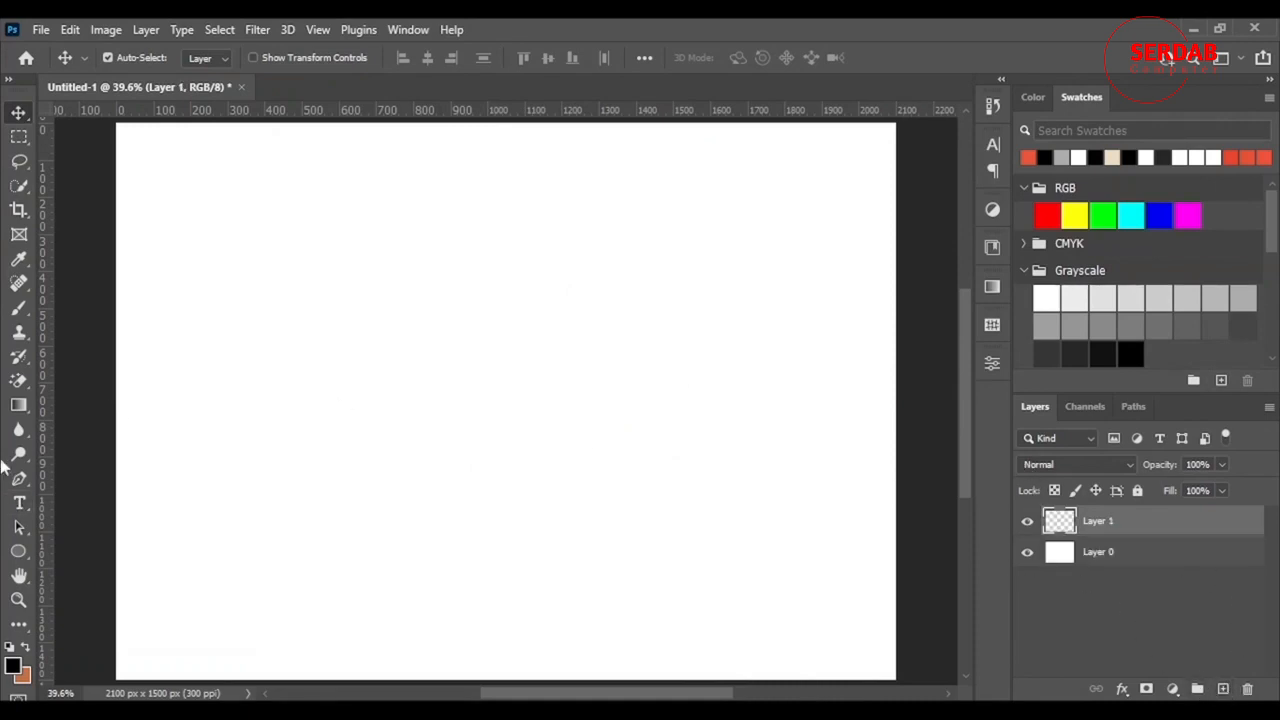
pyautogui.click(19, 480)
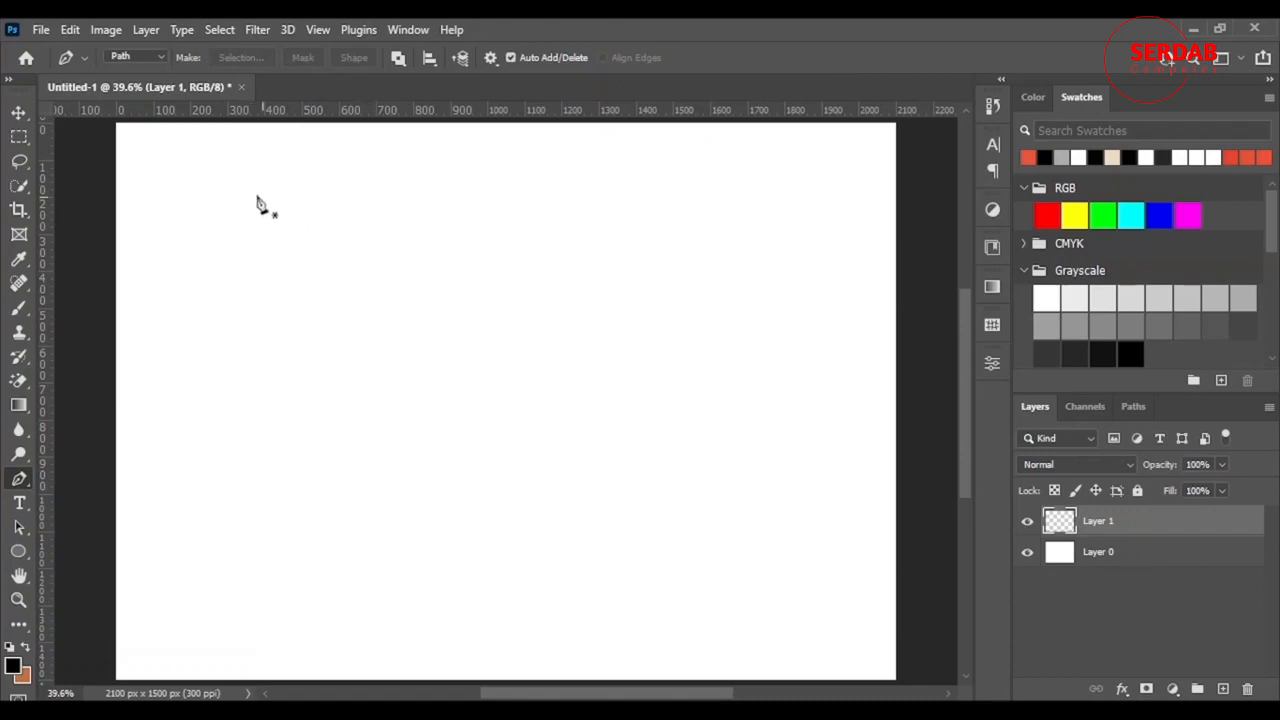
pyautogui.click(190, 169)
pyautogui.click(539, 172)
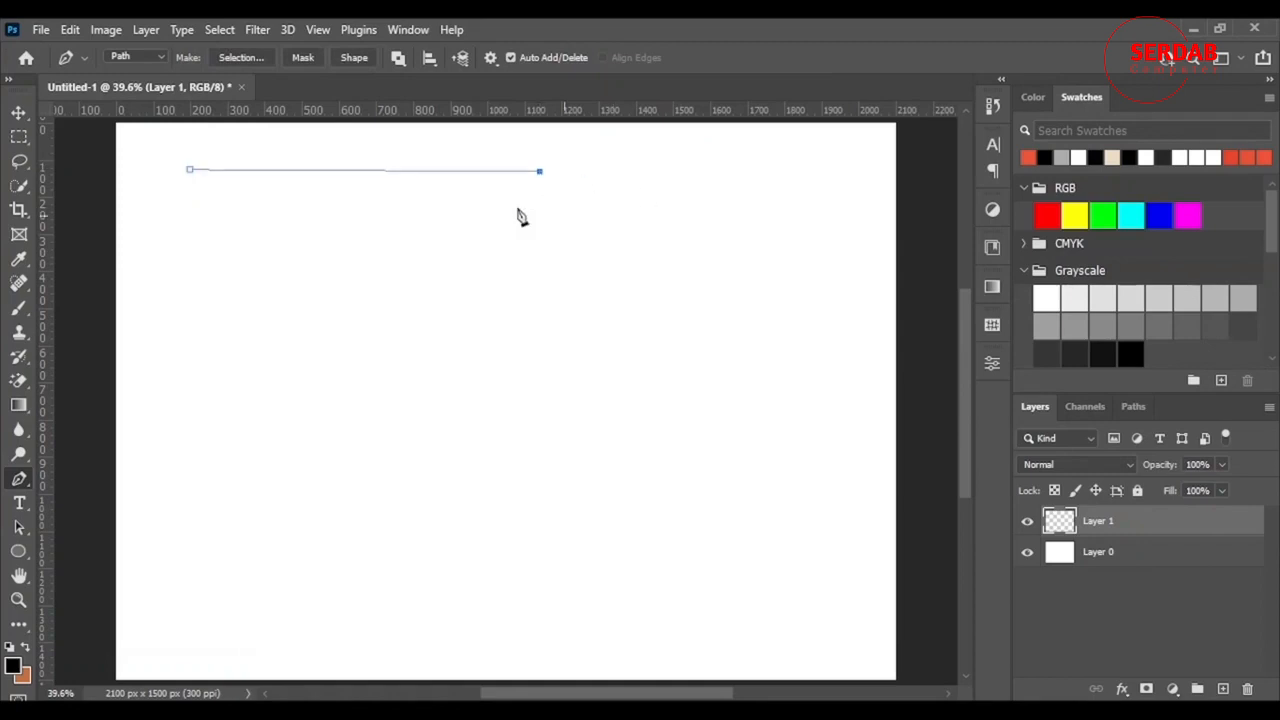
pyautogui.click(709, 262)
pyautogui.click(806, 175)
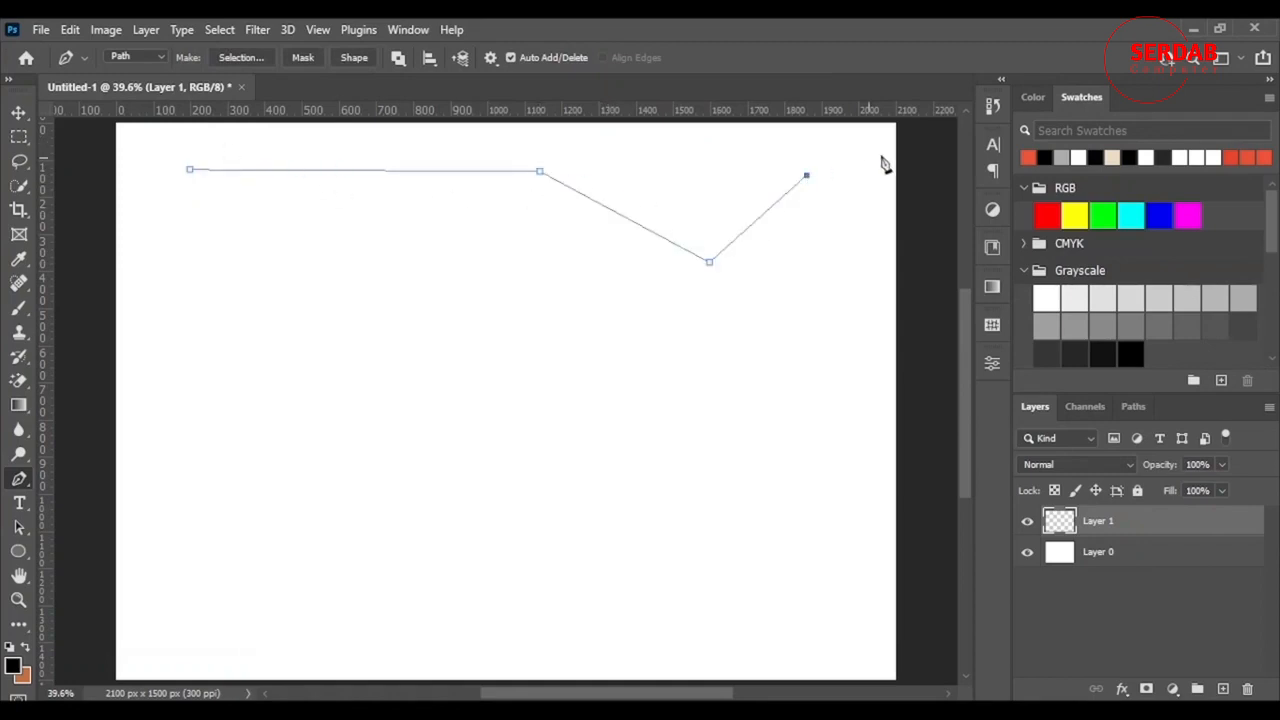
pyautogui.click(860, 245)
# - Stroke the zigzag with the brush, hide the path, and add an empty layer above
pyautogui.rightClick(448, 222)
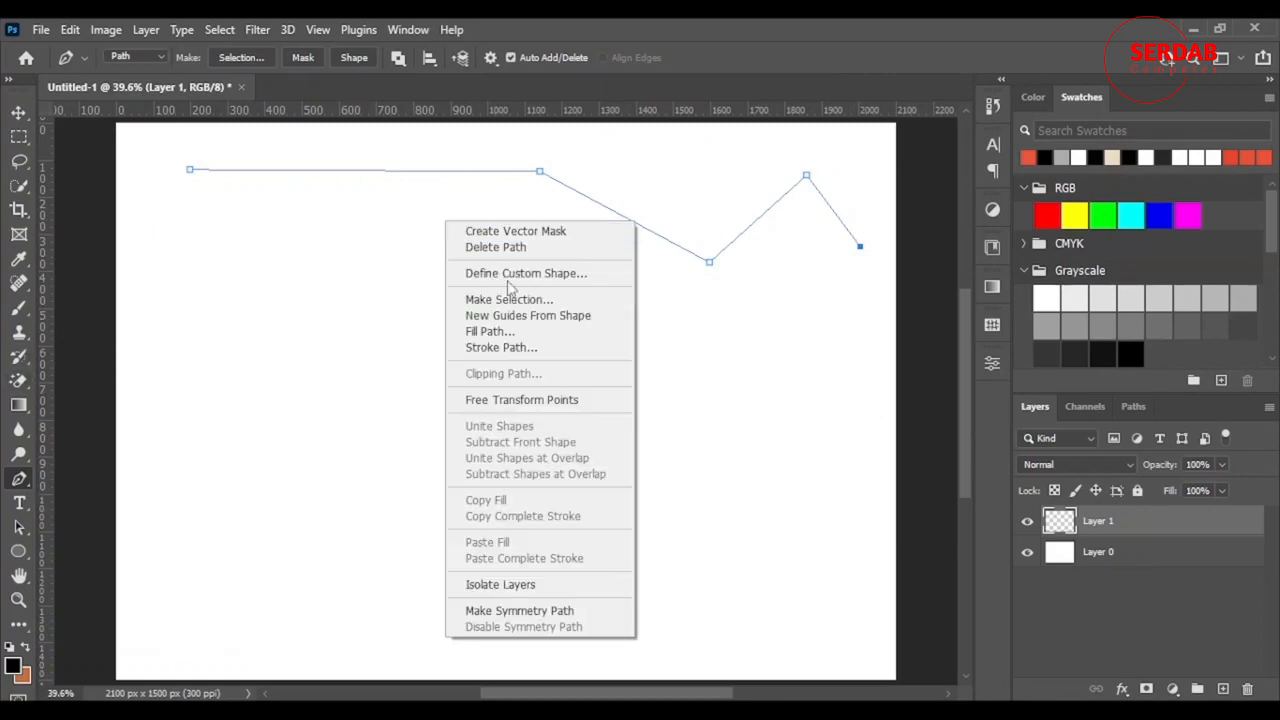
pyautogui.click(505, 347)
pyautogui.click(755, 230)
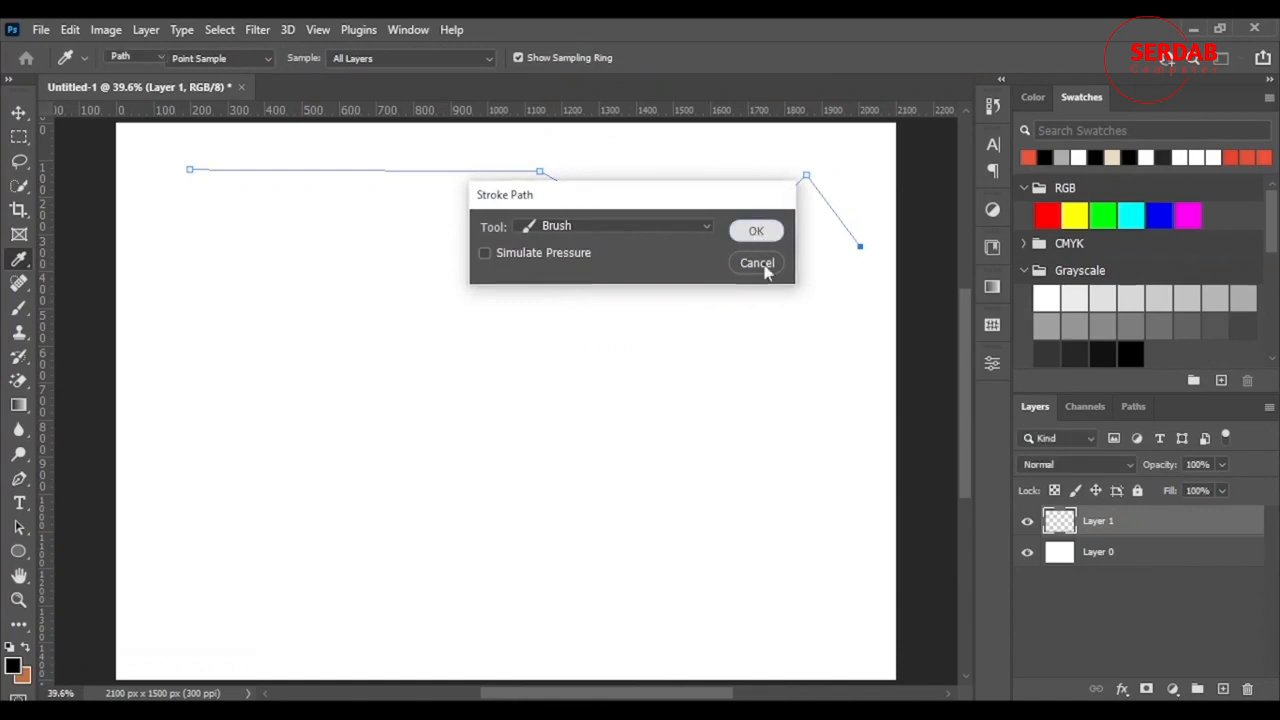
pyautogui.press('Return')
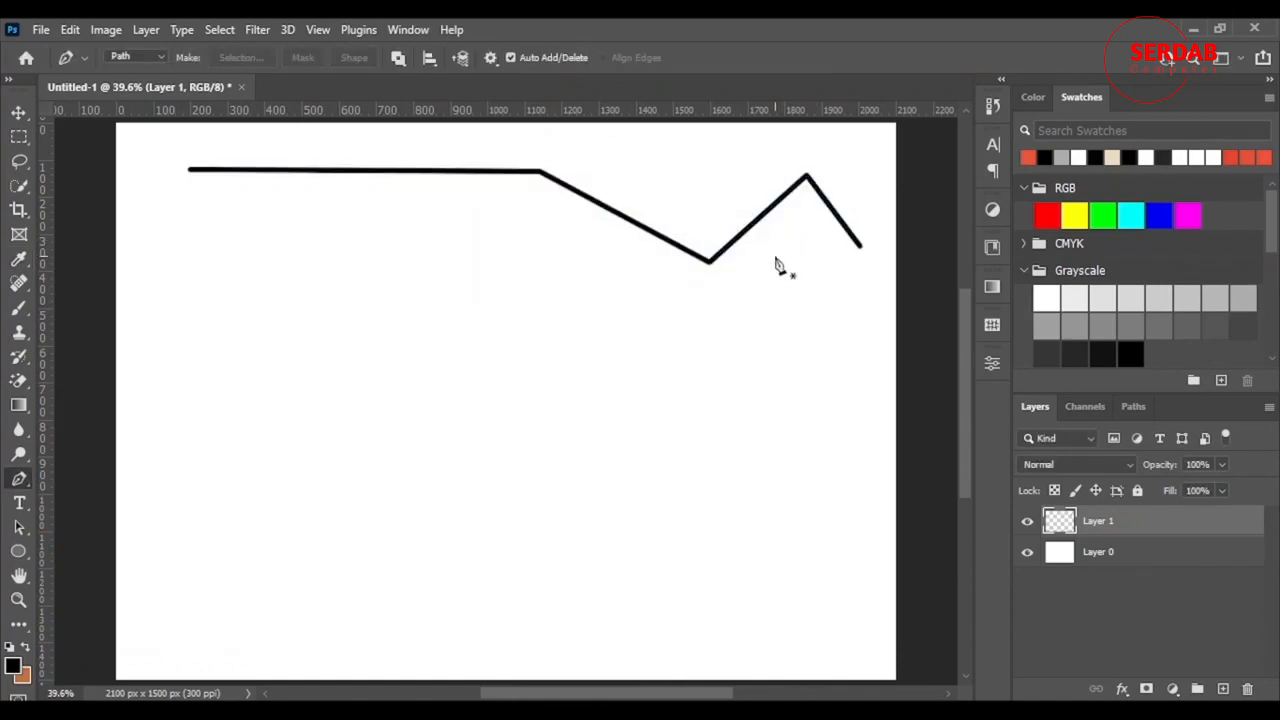
pyautogui.click(1222, 689)
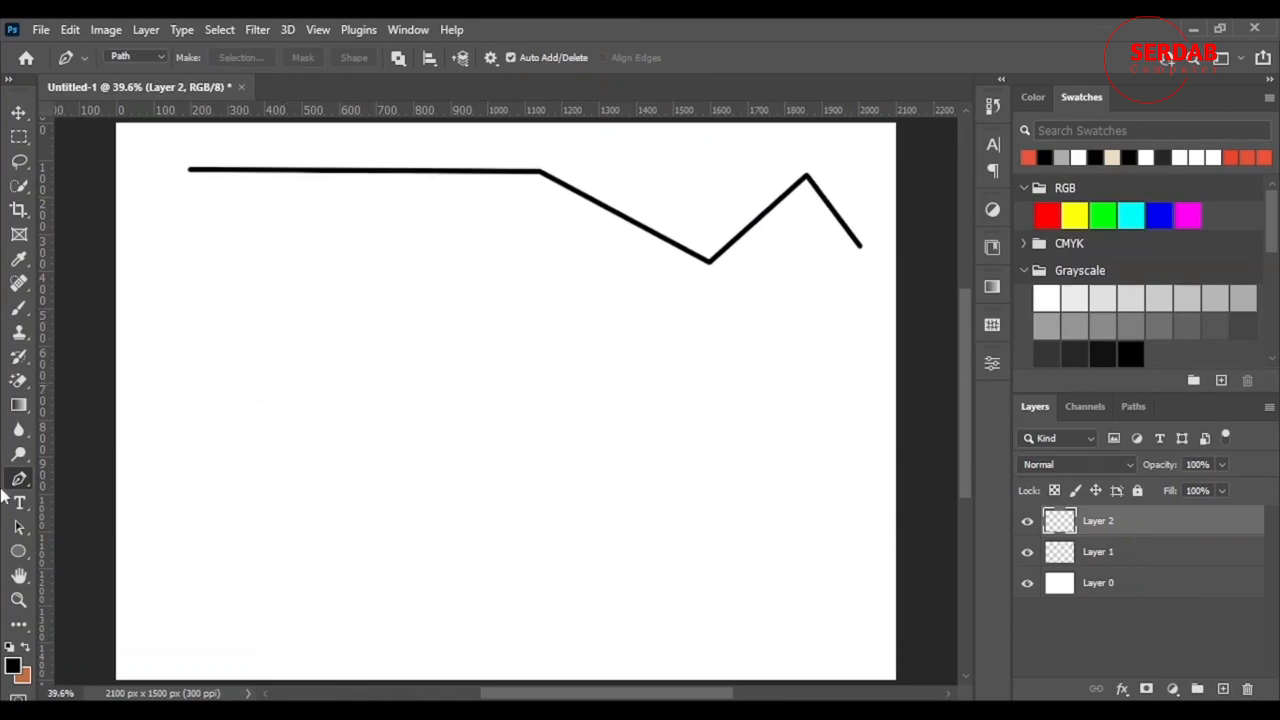
# - Start a curved path below the zigzag with a smooth dip curving down right
pyautogui.click(198, 346)
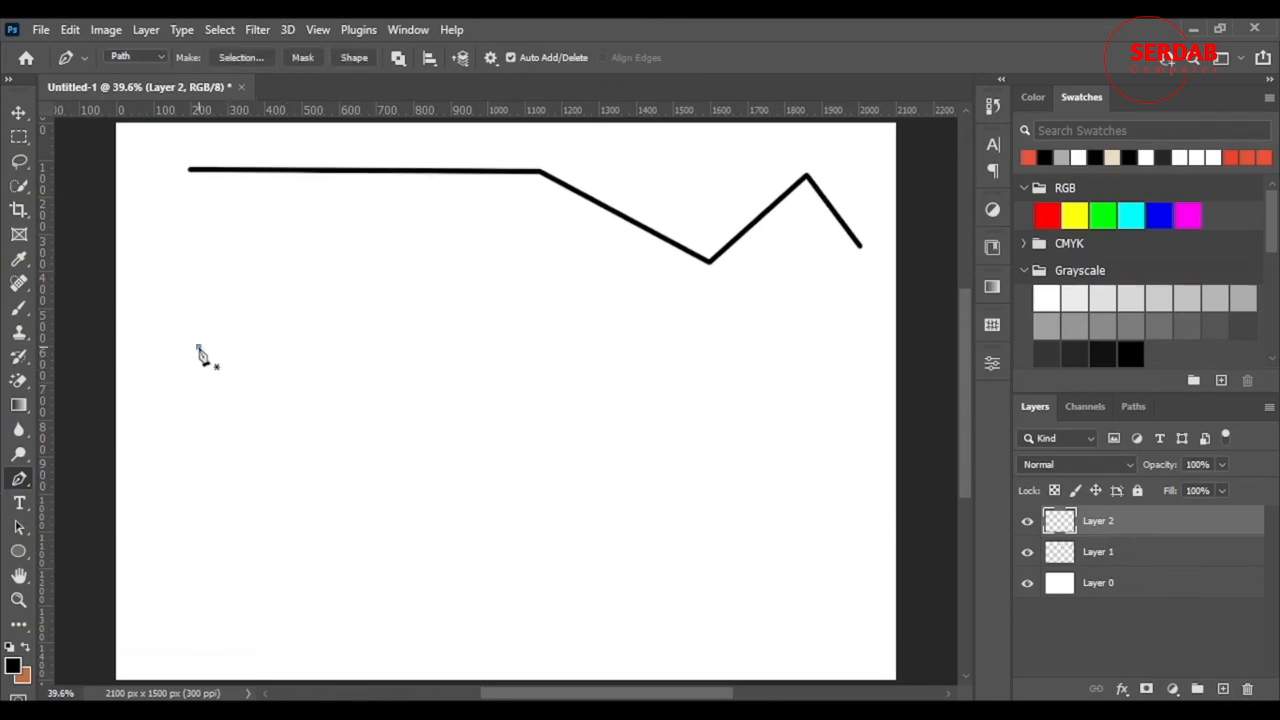
pyautogui.click(569, 352)
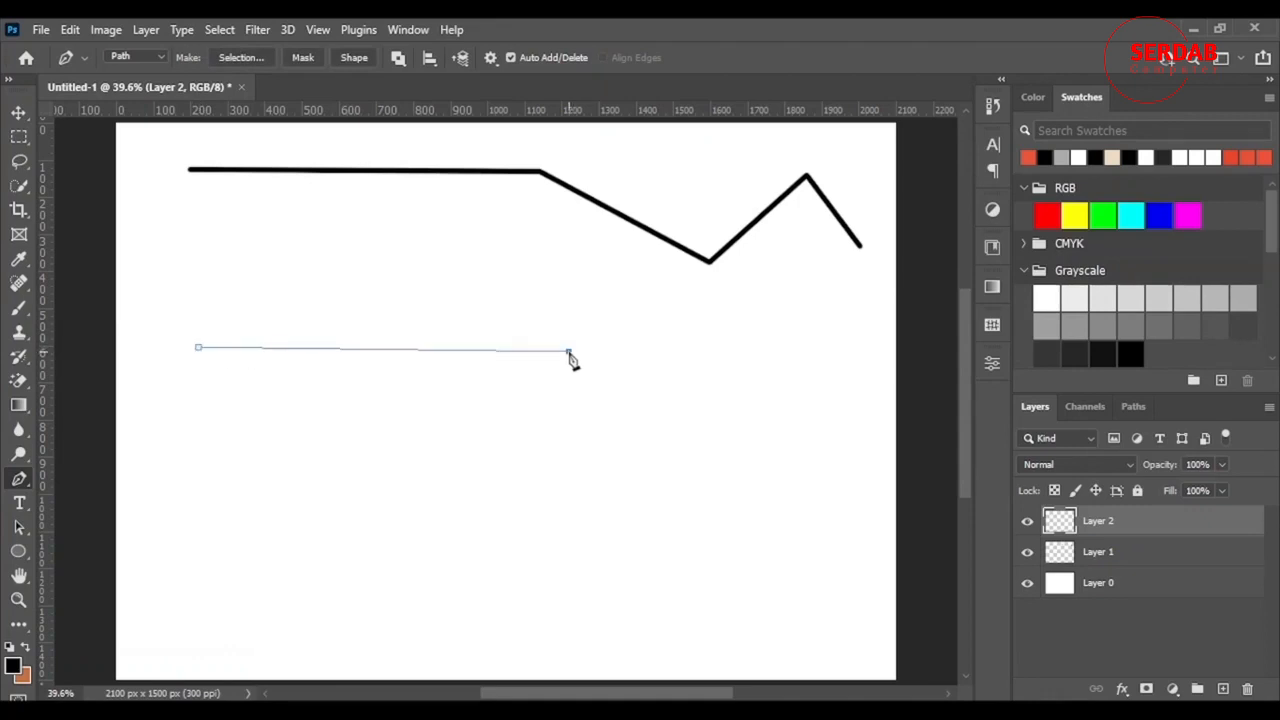
pyautogui.moveTo(569, 352); pyautogui.dragTo(685, 241)
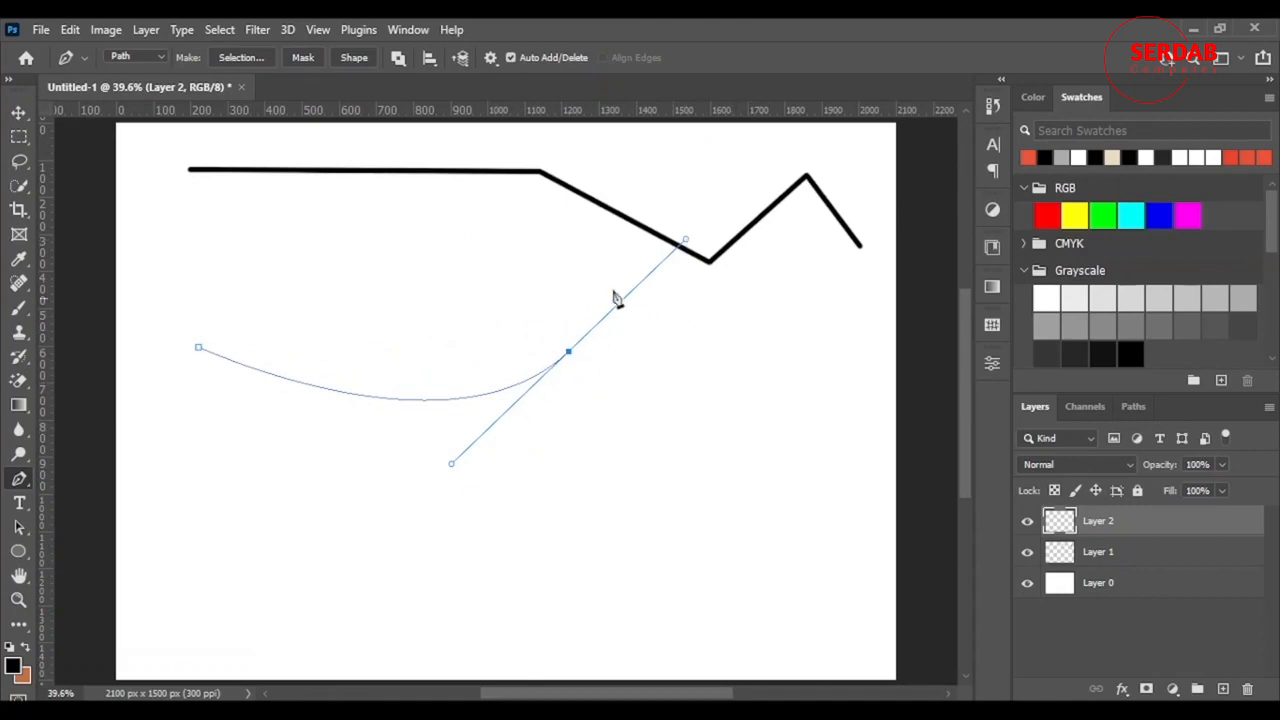
pyautogui.click(786, 430)
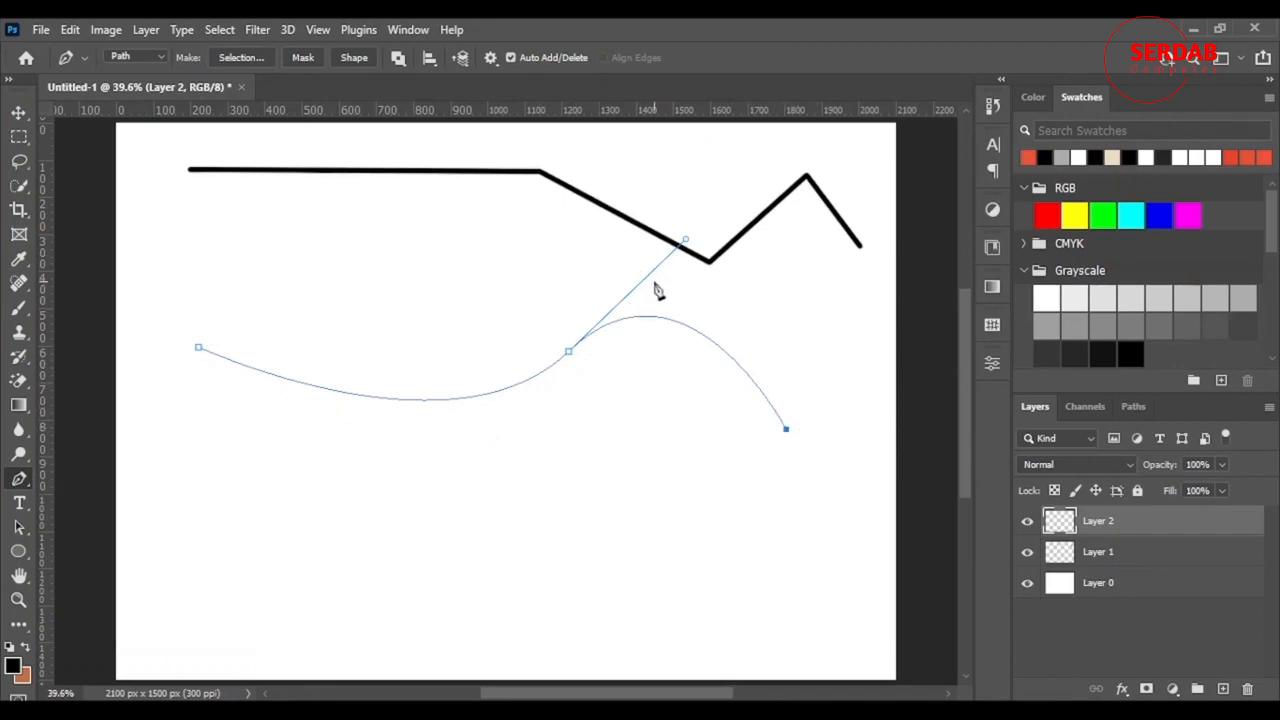
# - Undo stray straight segments and finish the curve with an upward hook to the right
pyautogui.click(842, 378)
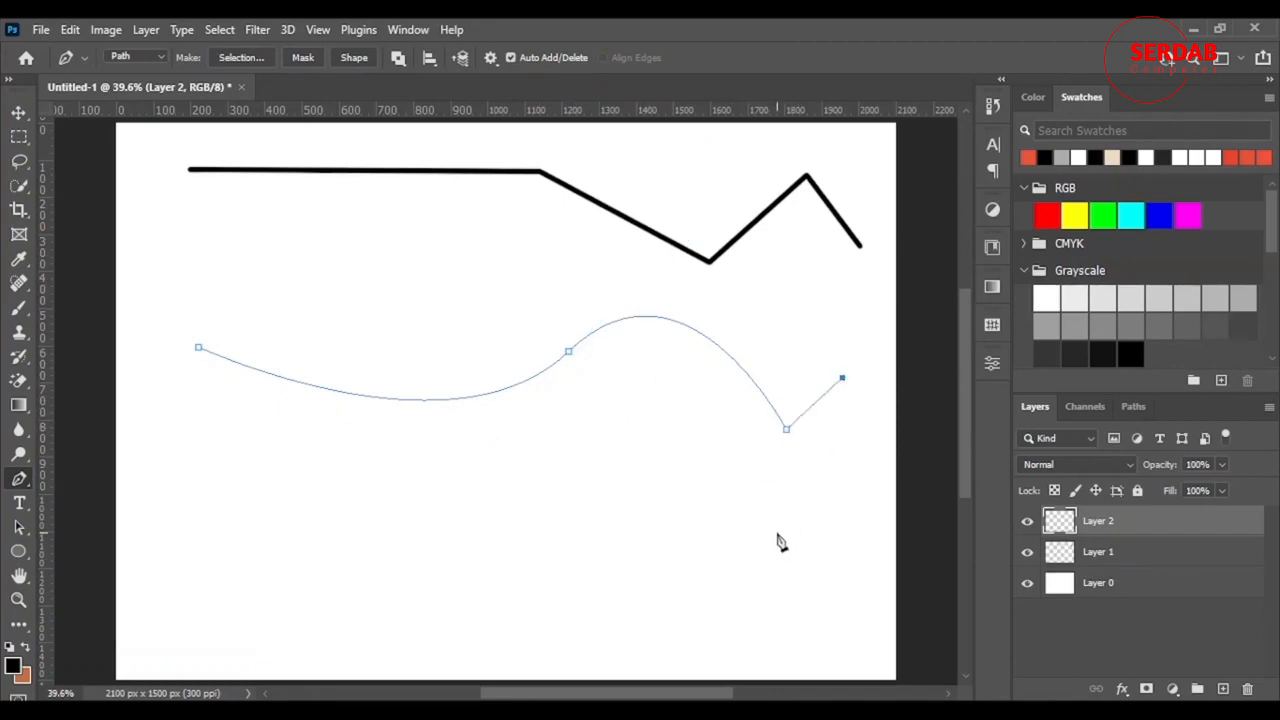
pyautogui.hotkey('ctrl', 'z')
pyautogui.click(837, 379)
pyautogui.click(787, 432)
pyautogui.click(845, 350)
pyautogui.hotkey('ctrl', 'z')
pyautogui.click(858, 325)
pyautogui.hotkey('ctrl', 'z')
pyautogui.click(787, 431)
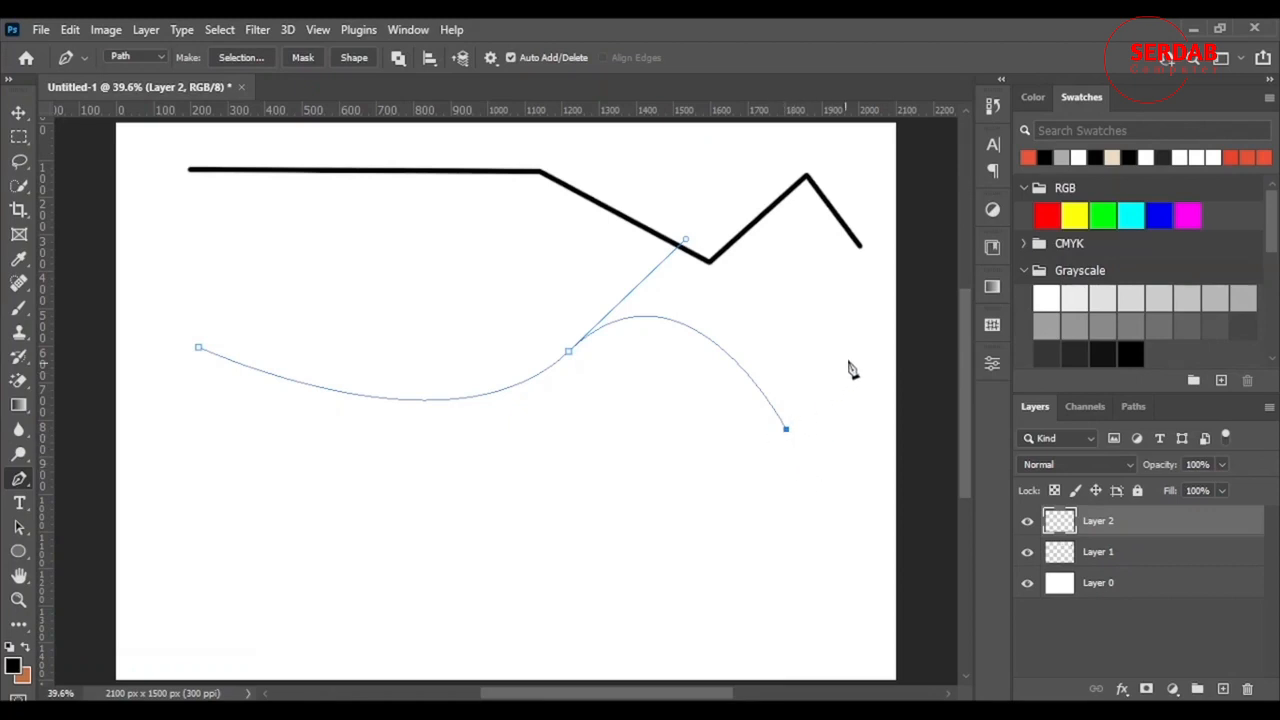
pyautogui.moveTo(862, 325); pyautogui.dragTo(836, 230)
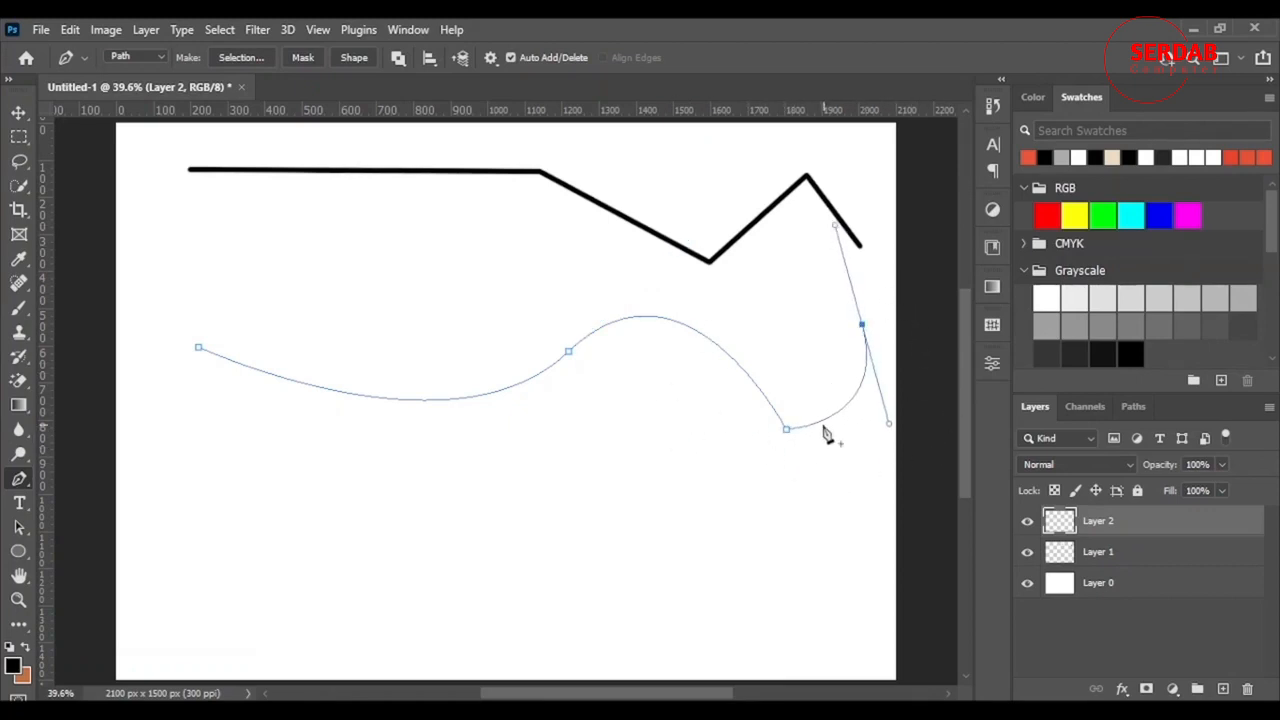
# - Stroke the wavy curve with the brush and hide the path outline
pyautogui.rightClick(802, 390)
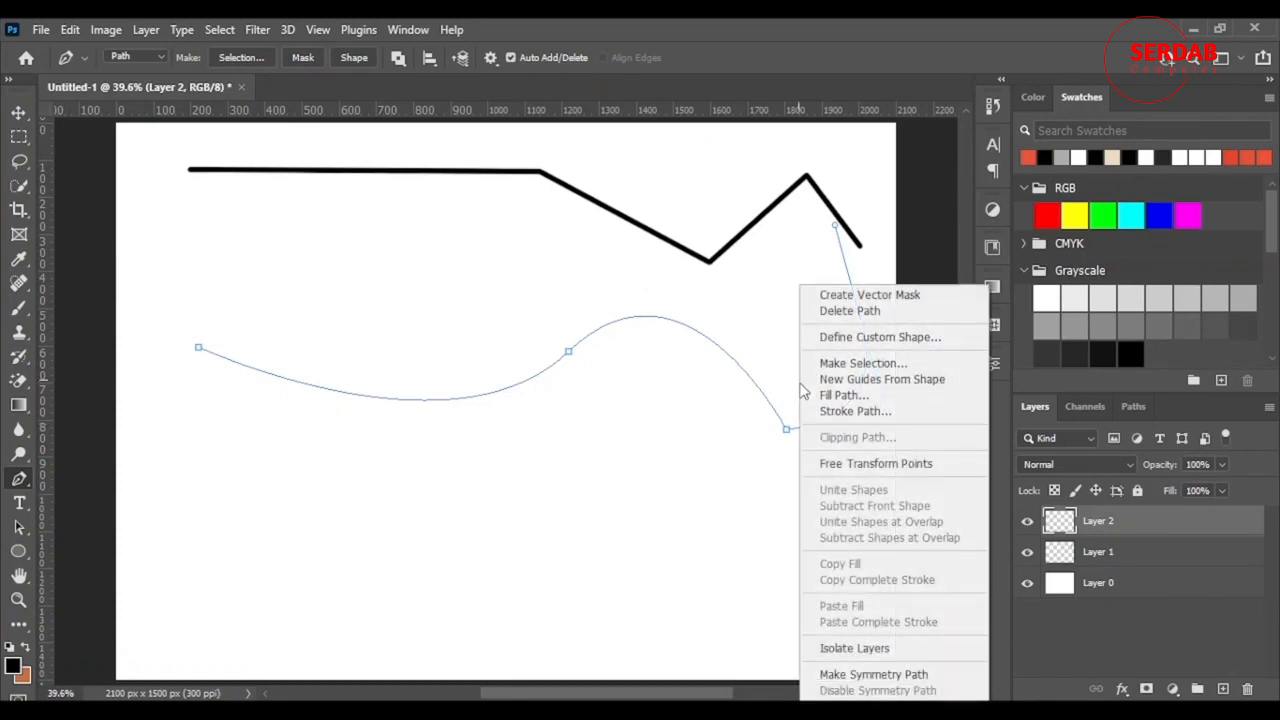
pyautogui.click(862, 411)
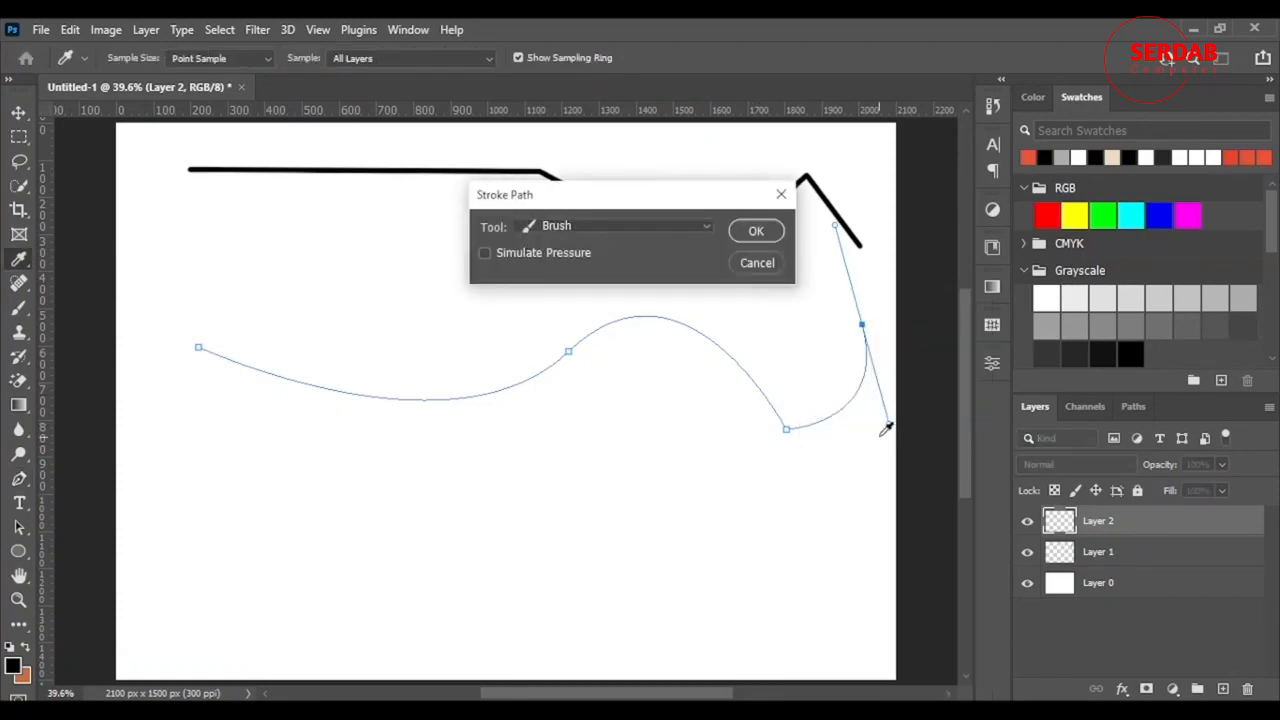
pyautogui.click(757, 230)
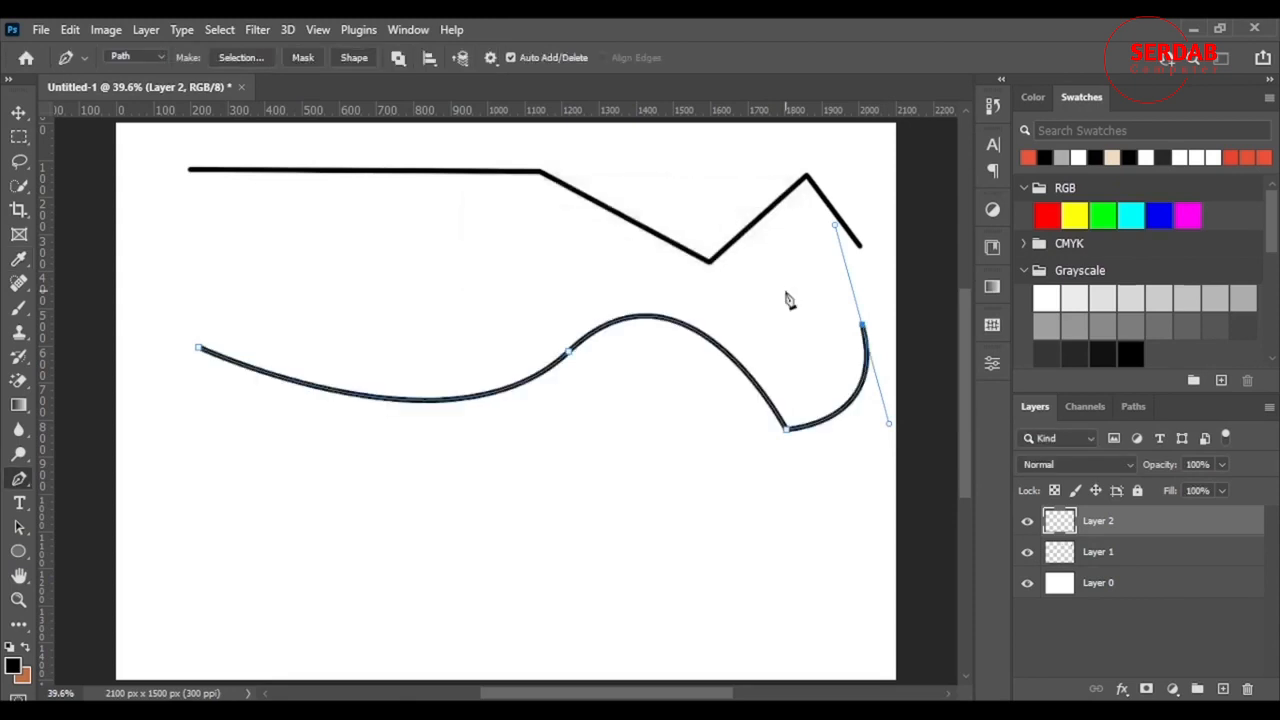
pyautogui.press('Return')
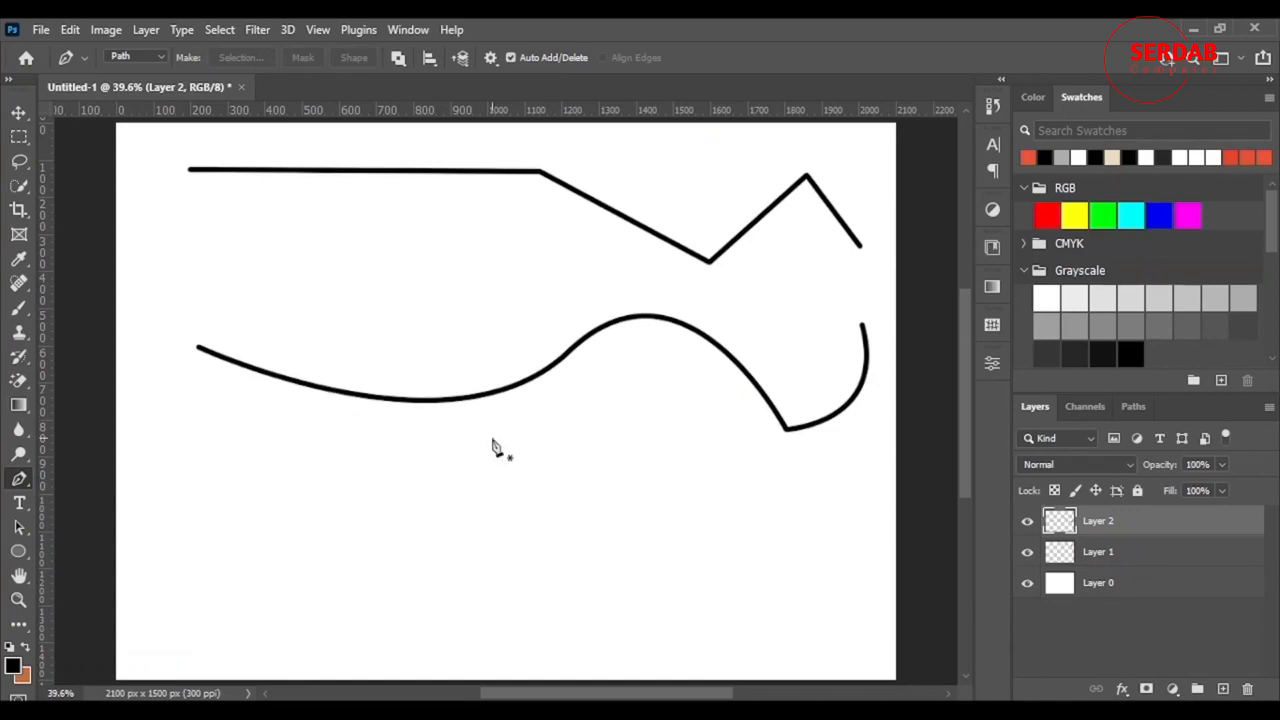
pyautogui.scroll(-2, 510, 530)
# - On new Layer 3, draw a two-anchor arc below the wavy line, undoing extra anchors
pyautogui.click(1222, 689)
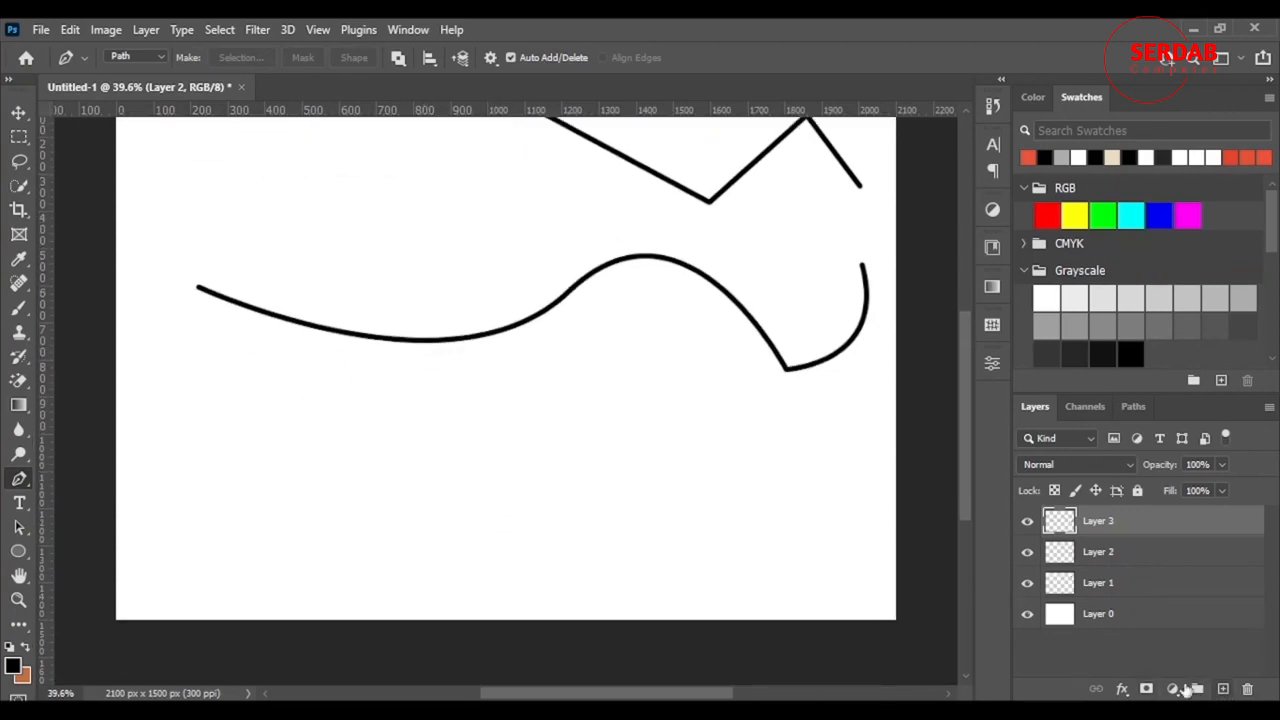
pyautogui.click(587, 360)
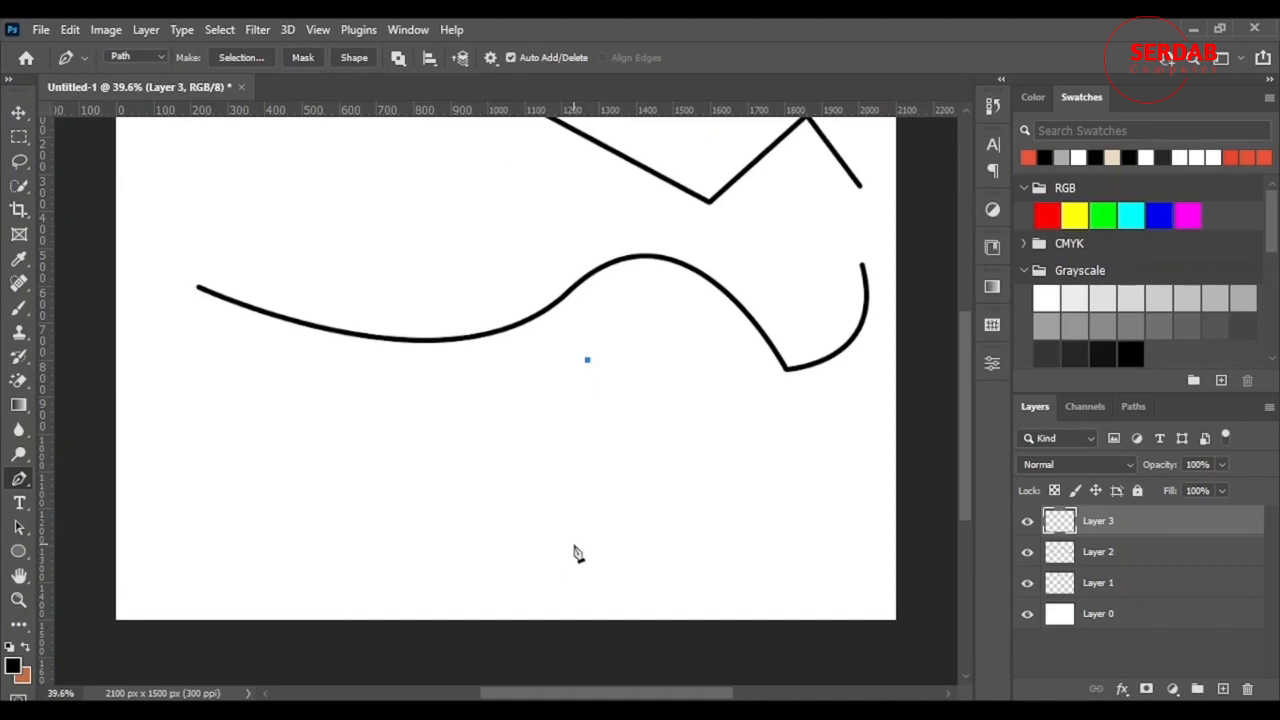
pyautogui.moveTo(573, 540); pyautogui.dragTo(706, 658)
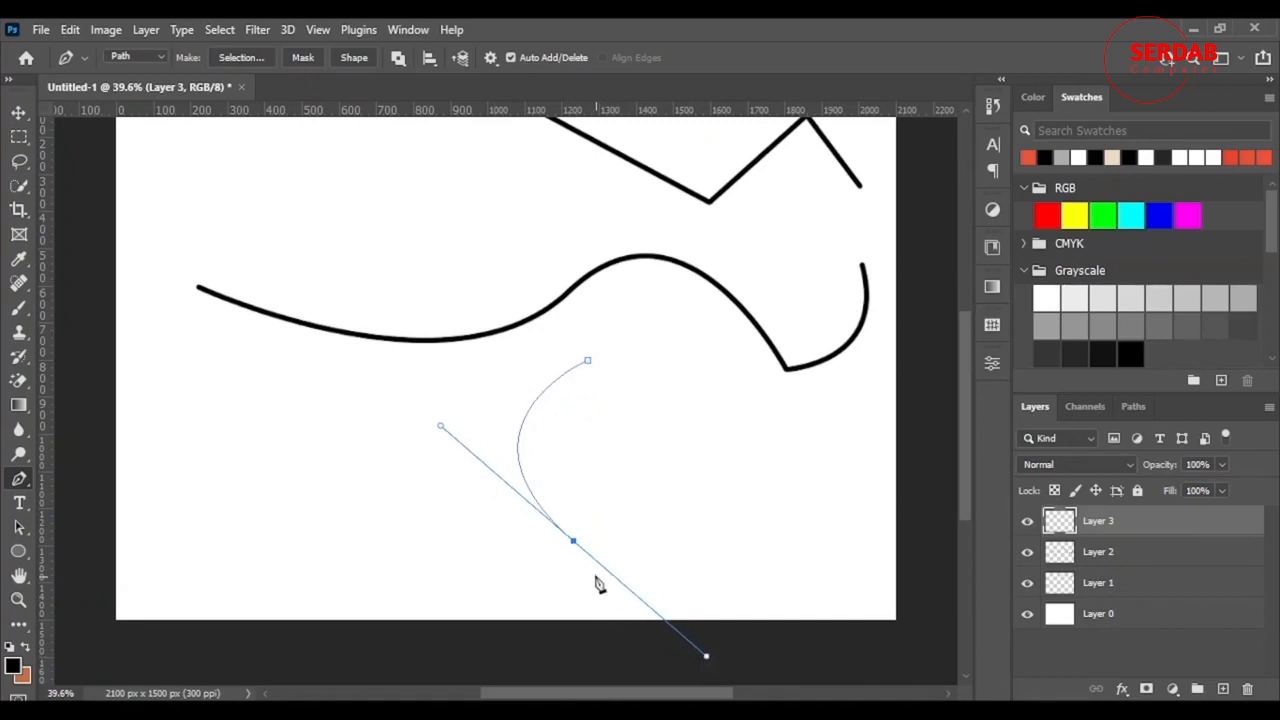
pyautogui.click(418, 446)
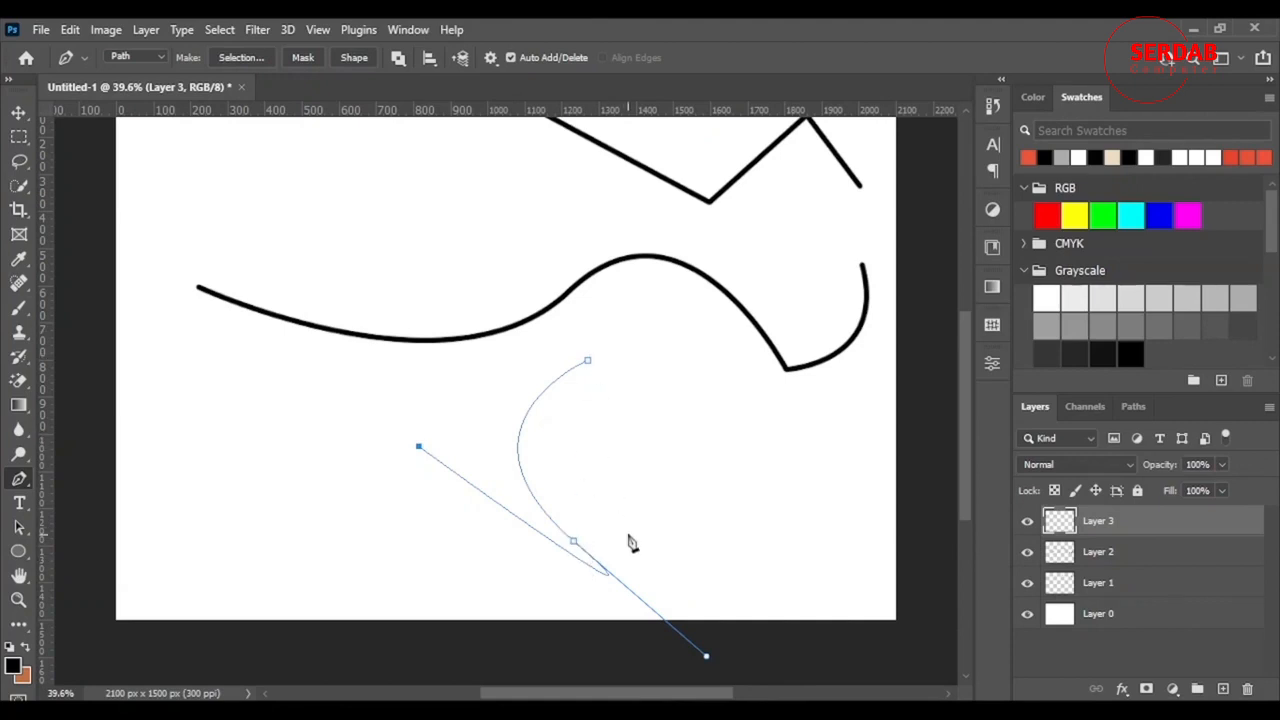
pyautogui.hotkey('ctrl', 'z')
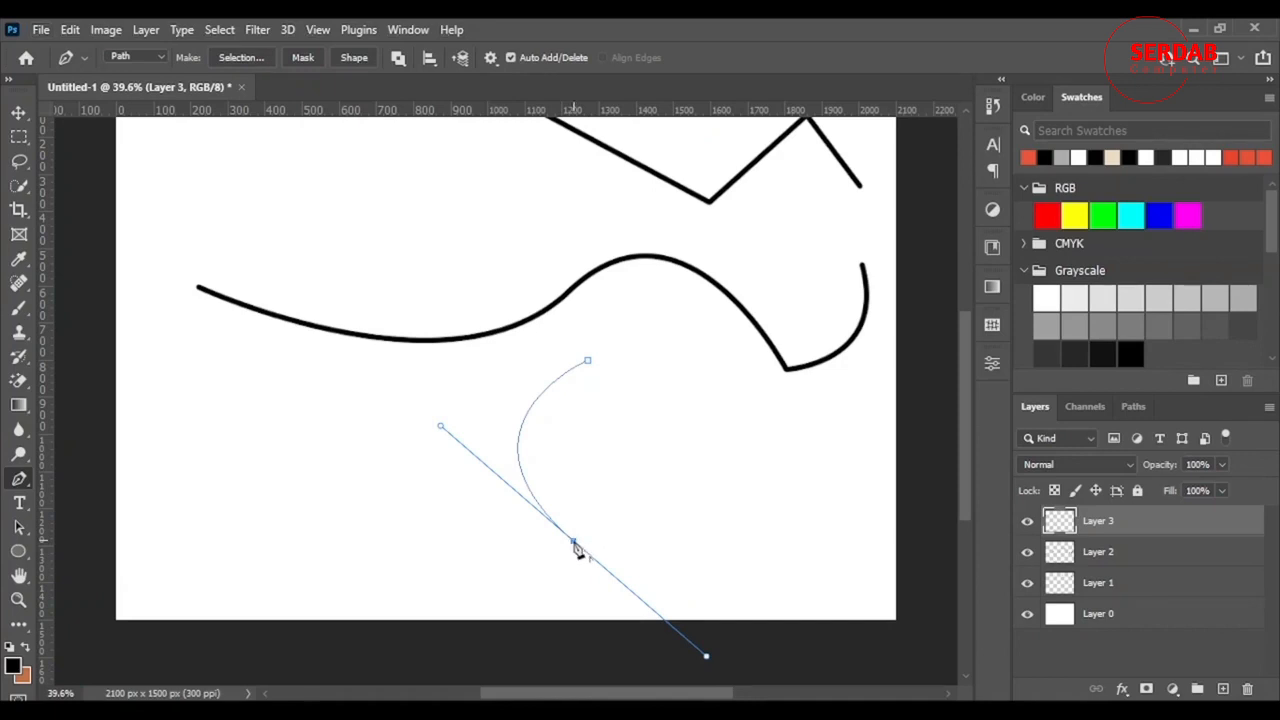
pyautogui.keyDown('alt'); pyautogui.click(574, 543); pyautogui.keyUp('alt')
pyautogui.click(446, 512)
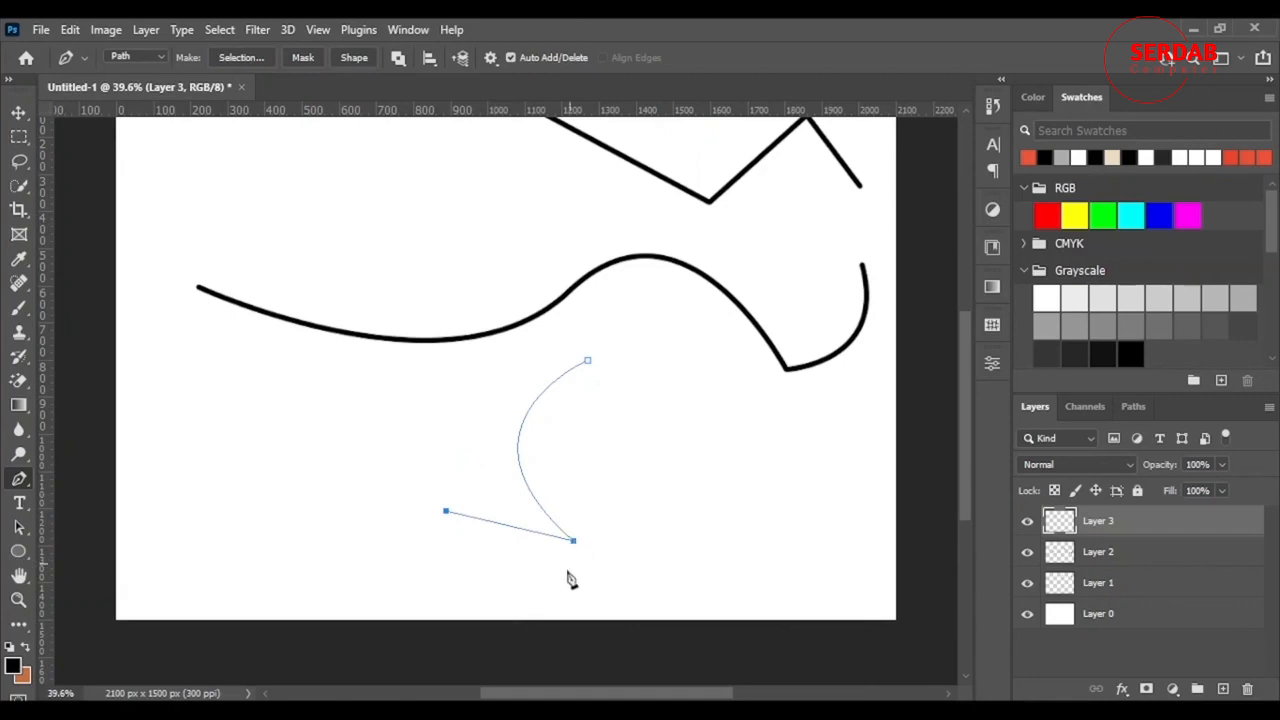
pyautogui.hotkey('ctrl', 'z')
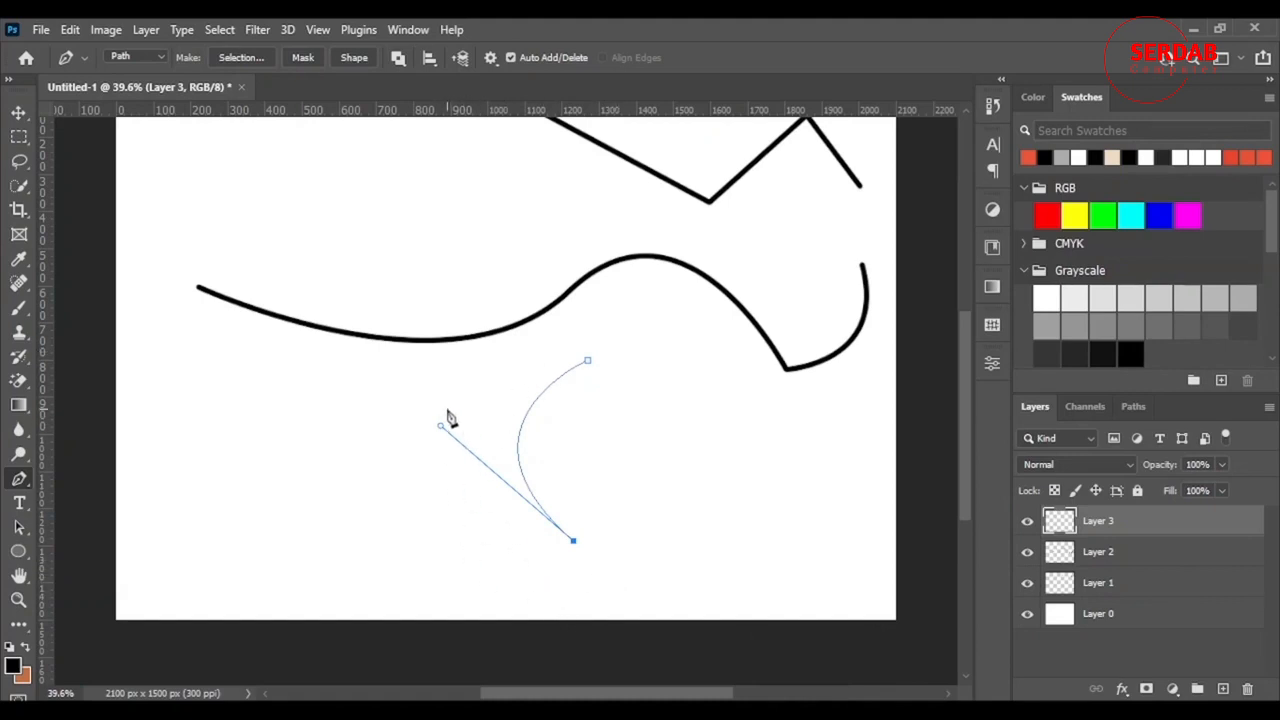
# - Add a smooth left anchor, drop its upper handle, and close the arc into a crescent
pyautogui.moveTo(462, 420); pyautogui.dragTo(467, 302)
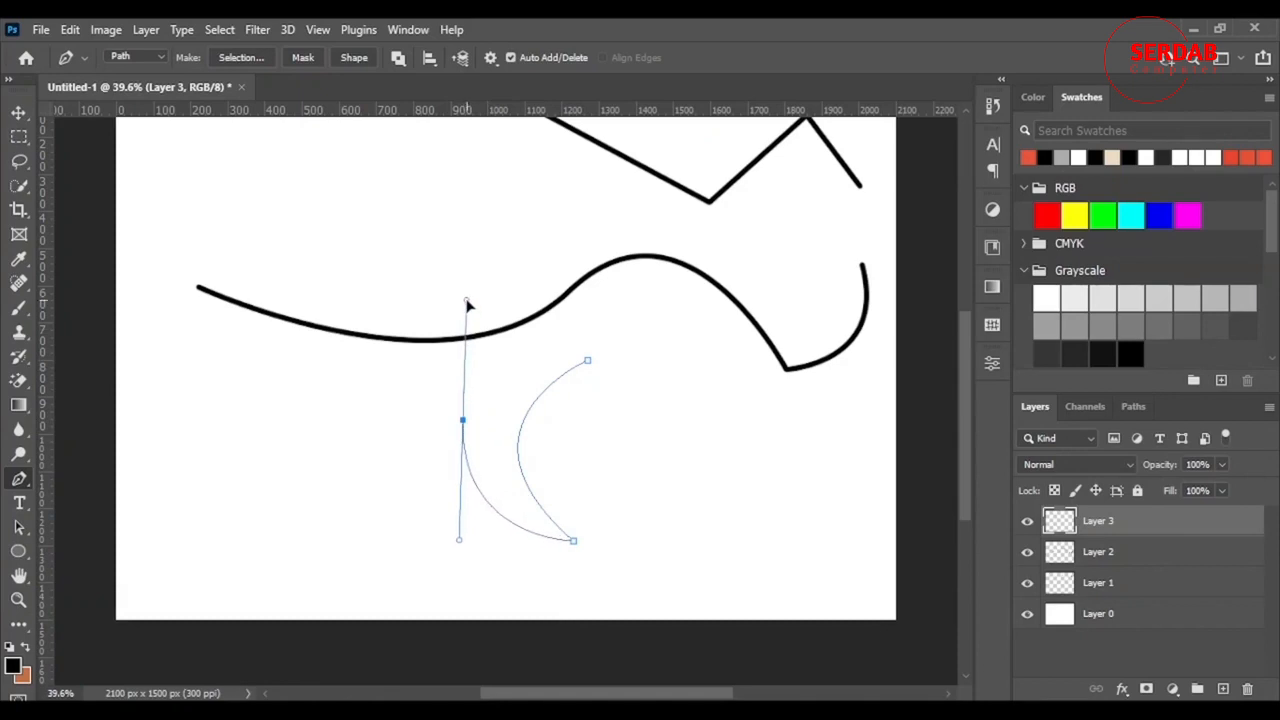
pyautogui.keyDown('alt'); pyautogui.click(573, 541); pyautogui.keyUp('alt')
pyautogui.click(587, 360)
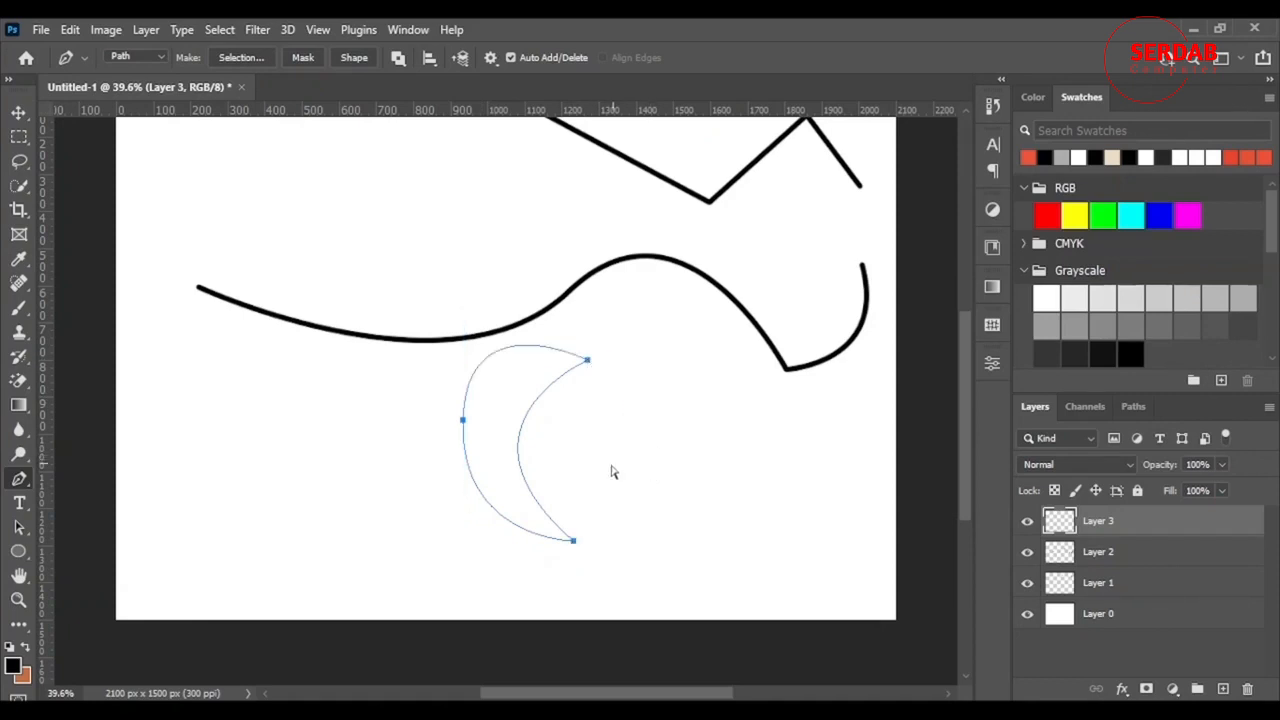
pyautogui.hotkey('ctrl', 'z')
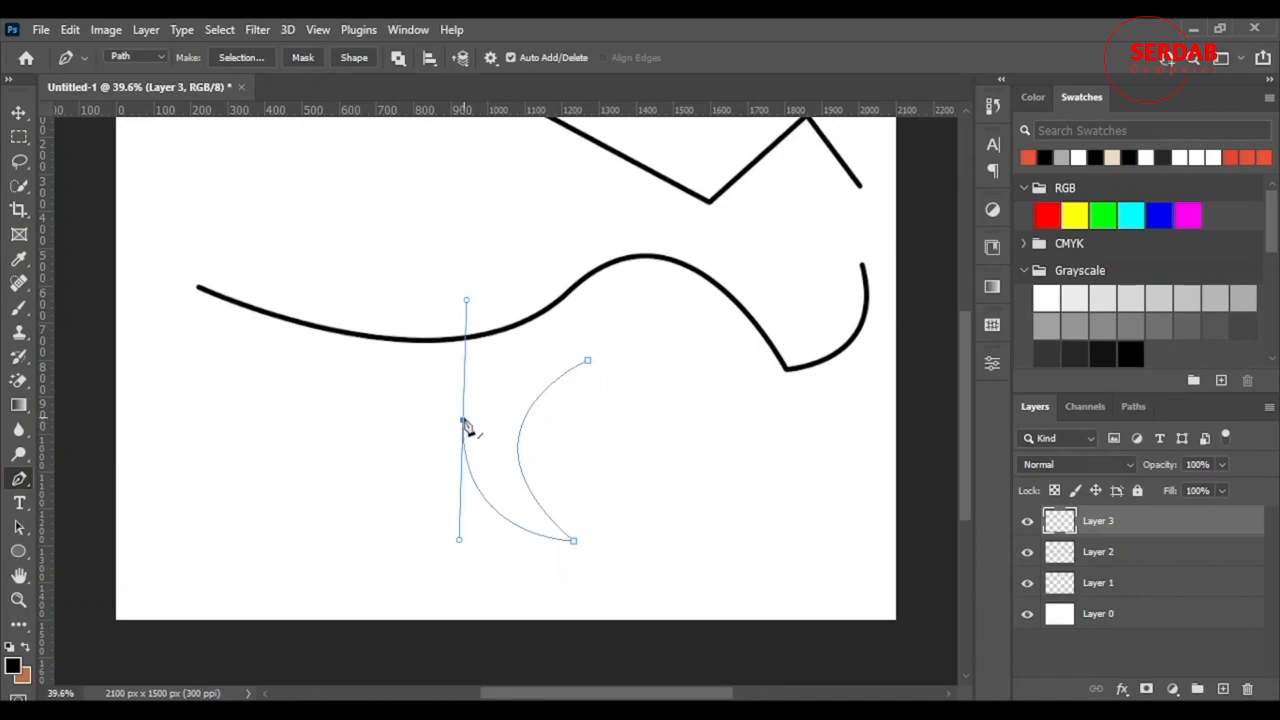
pyautogui.click(464, 424)
pyautogui.moveTo(588, 362); pyautogui.dragTo(700, 368)
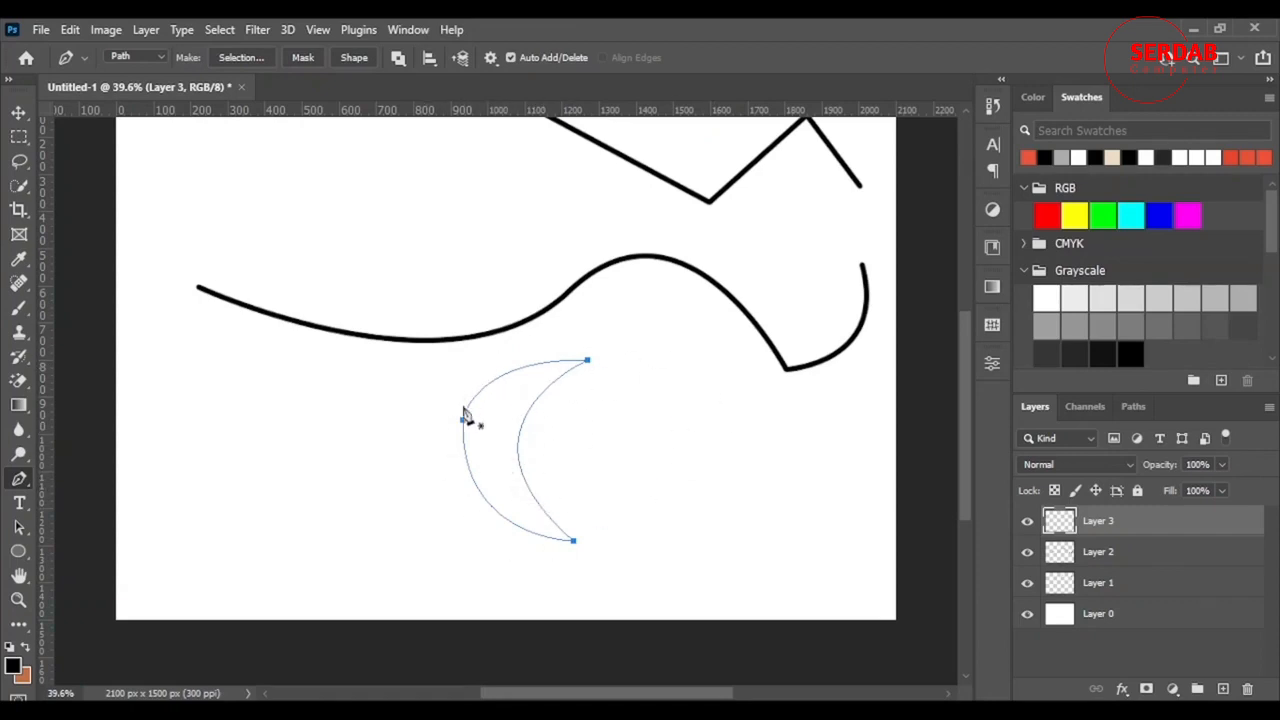
# - Stroke the crescent path with the brush, then undo that stroke
pyautogui.rightClick(529, 404)
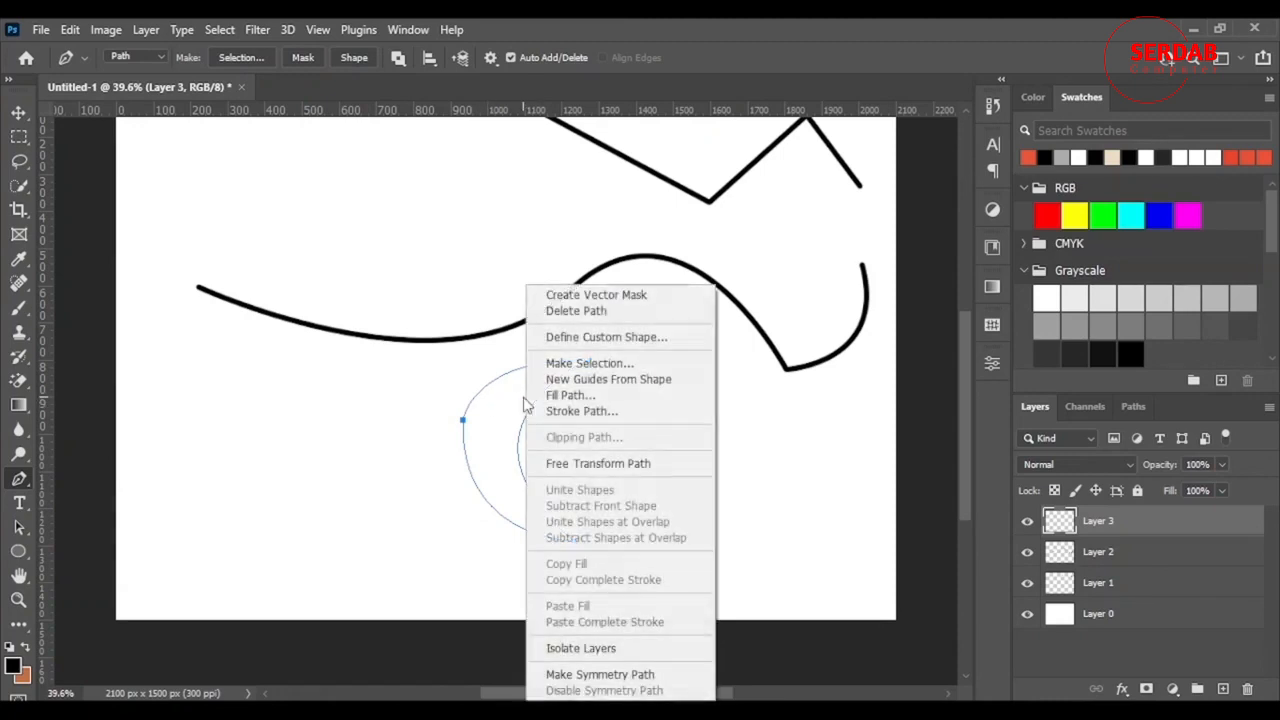
pyautogui.click(580, 415)
pyautogui.click(757, 232)
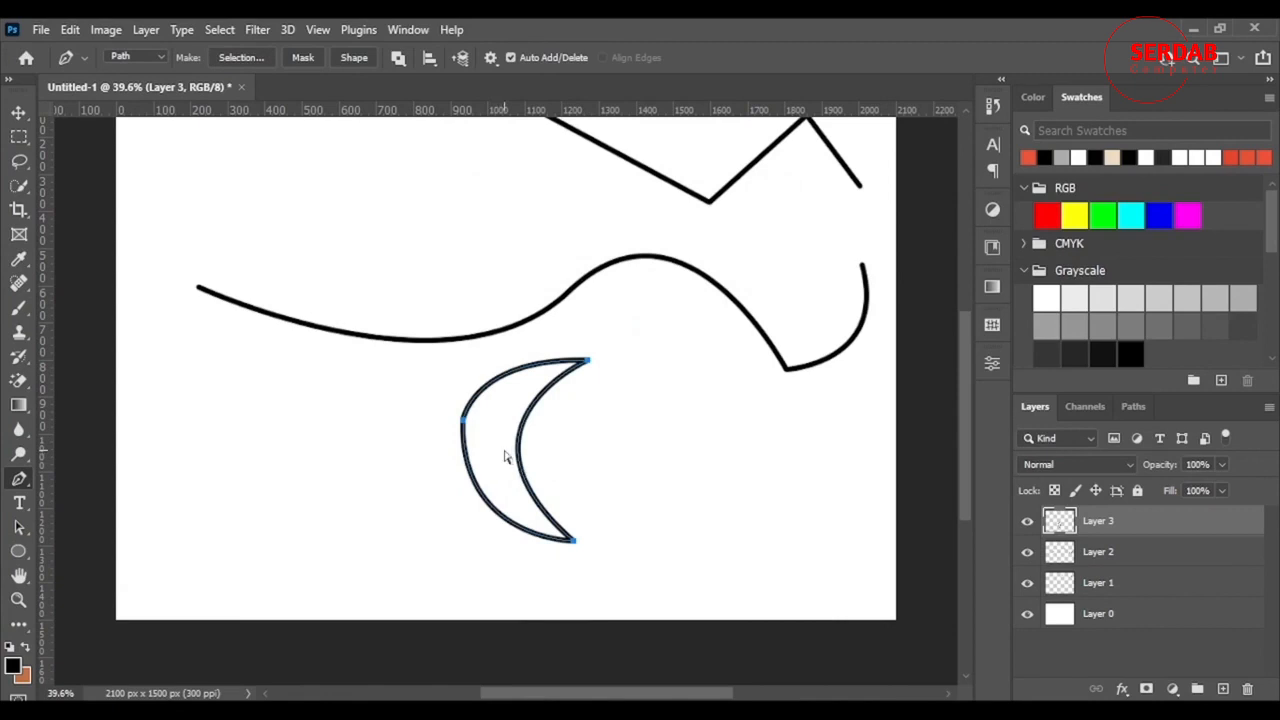
pyautogui.hotkey('ctrl', 'z')
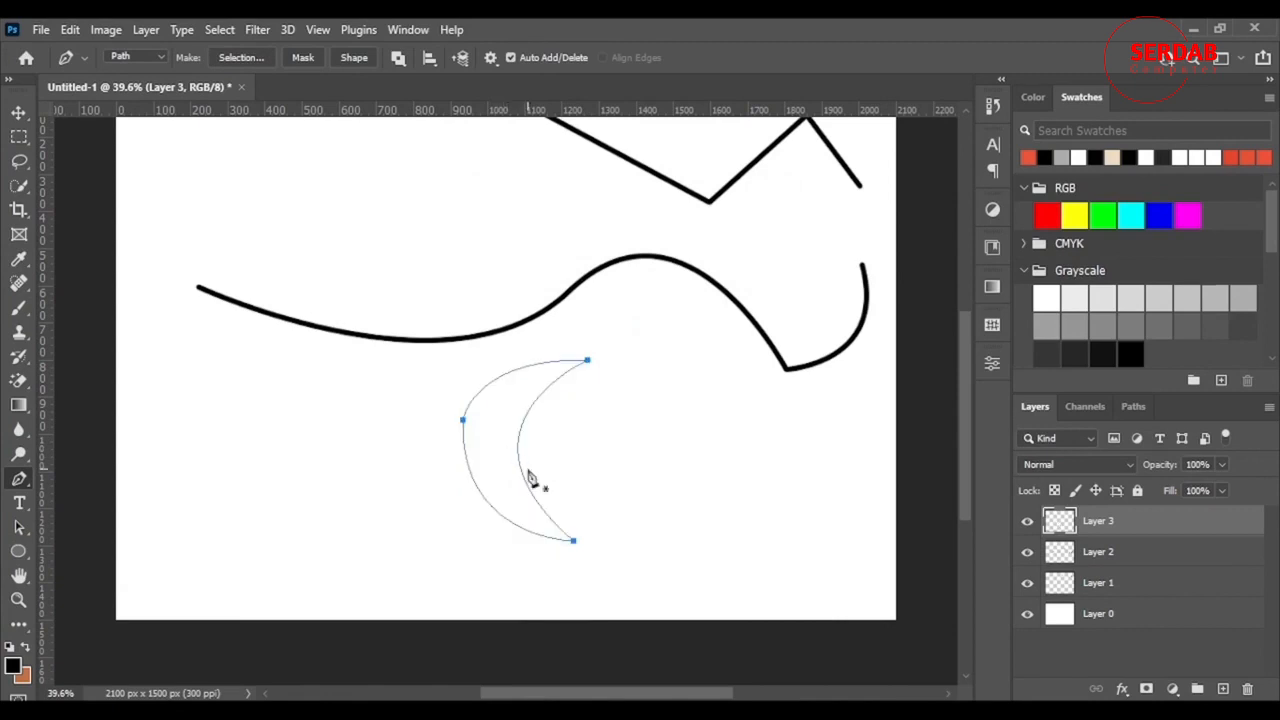
# - Fill the crescent path with Black contents and deselect the path
pyautogui.rightClick(522, 434)
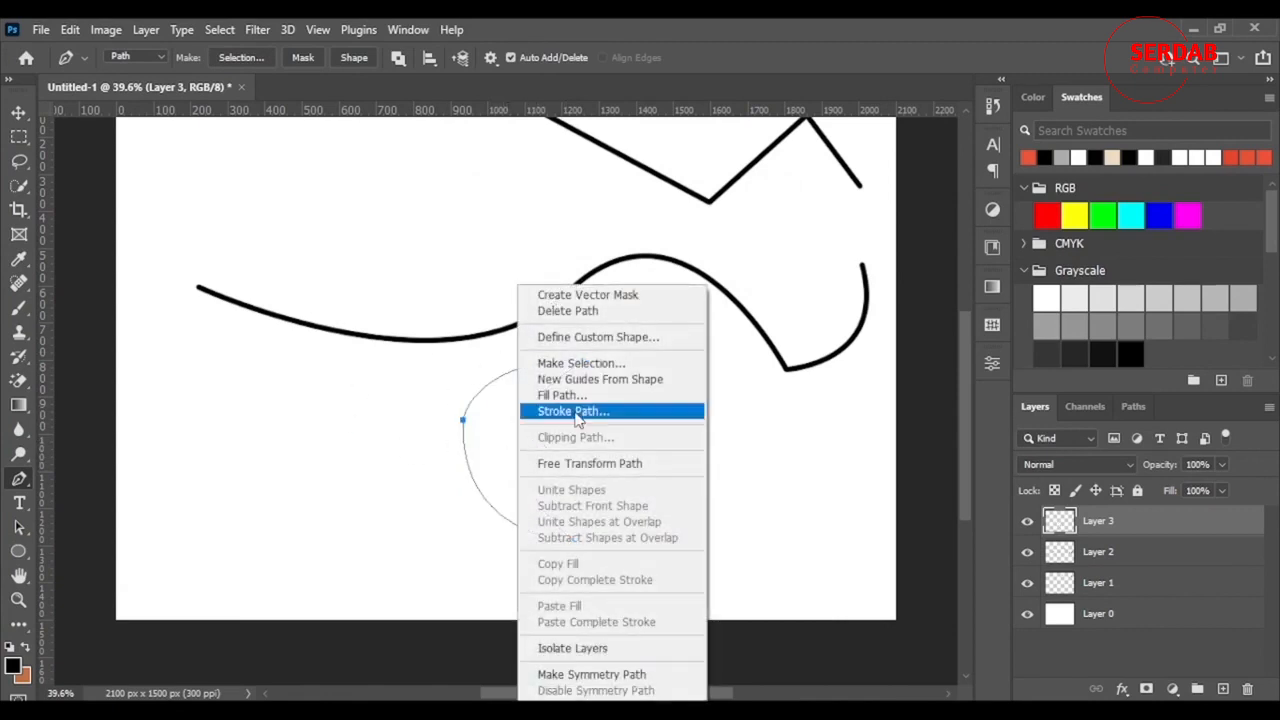
pyautogui.click(585, 398)
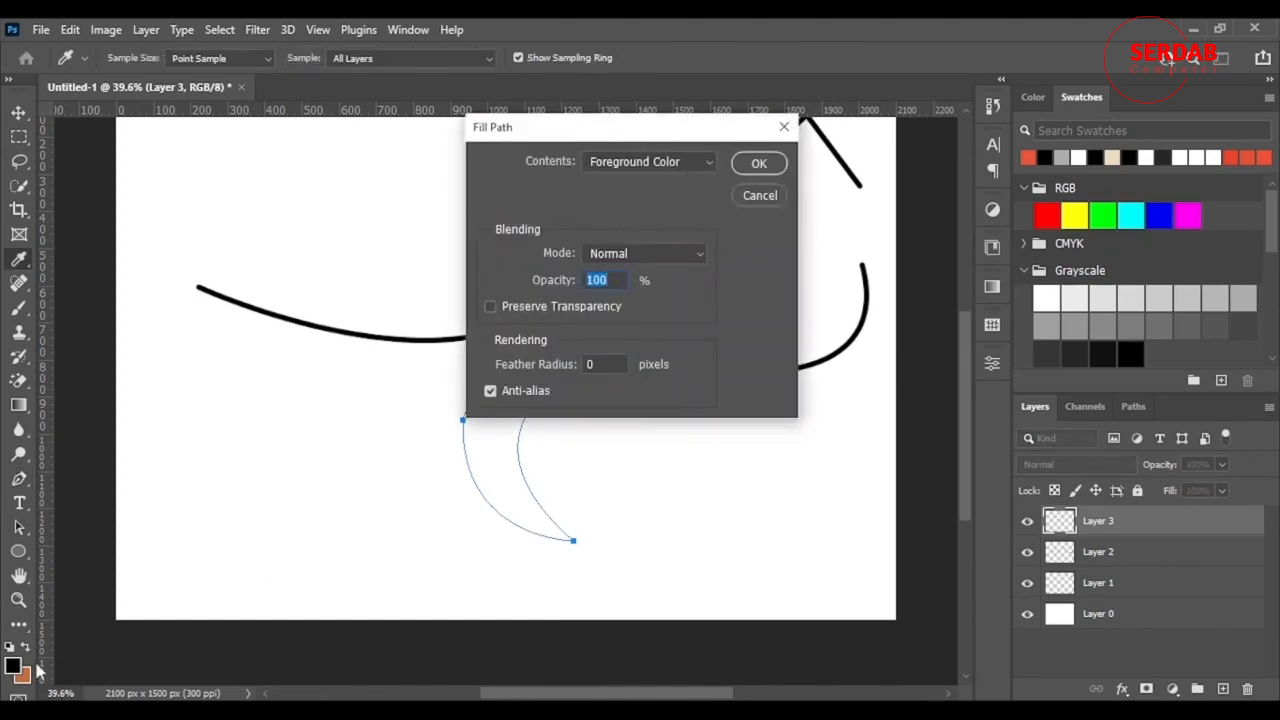
pyautogui.click(706, 166)
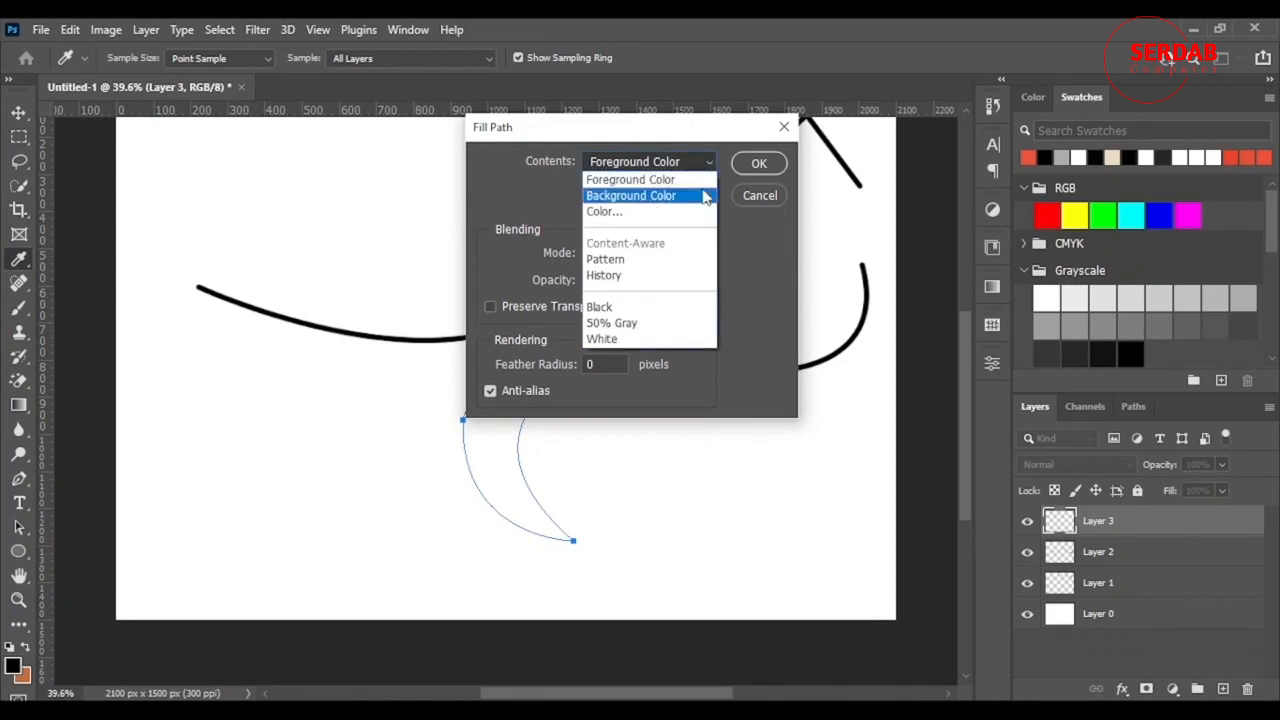
pyautogui.click(706, 196)
pyautogui.click(708, 163)
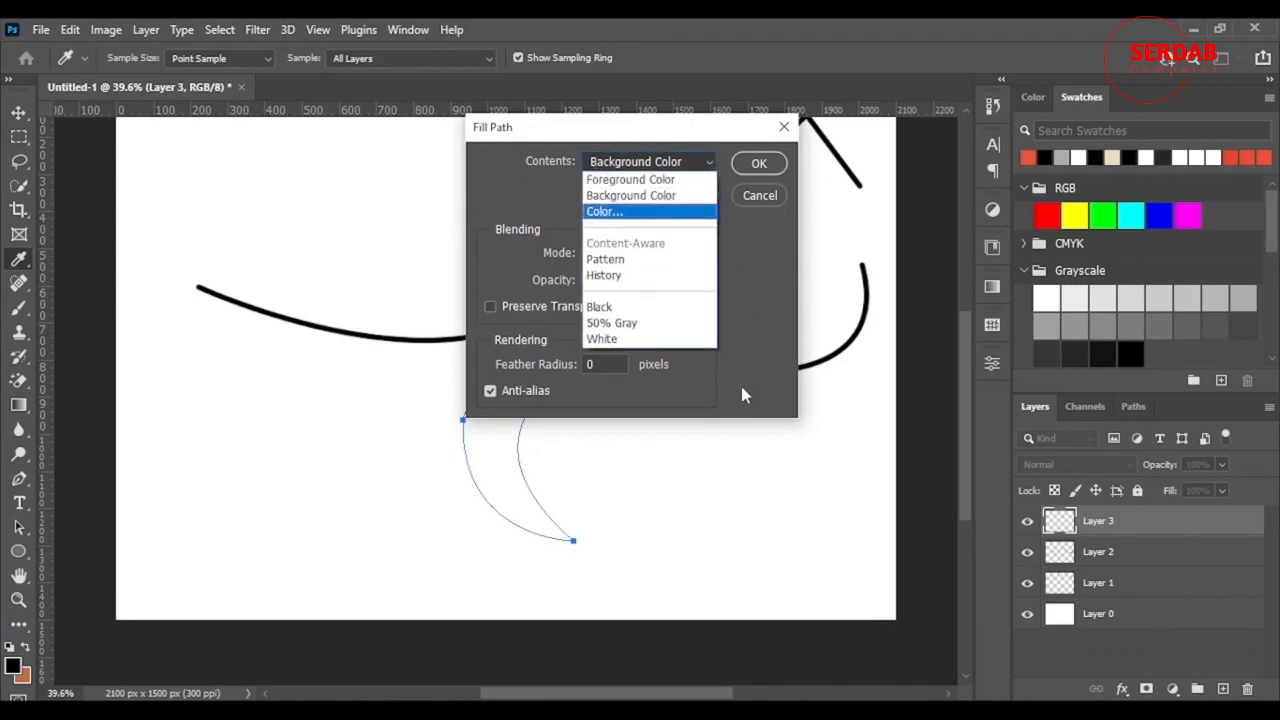
pyautogui.click(605, 307)
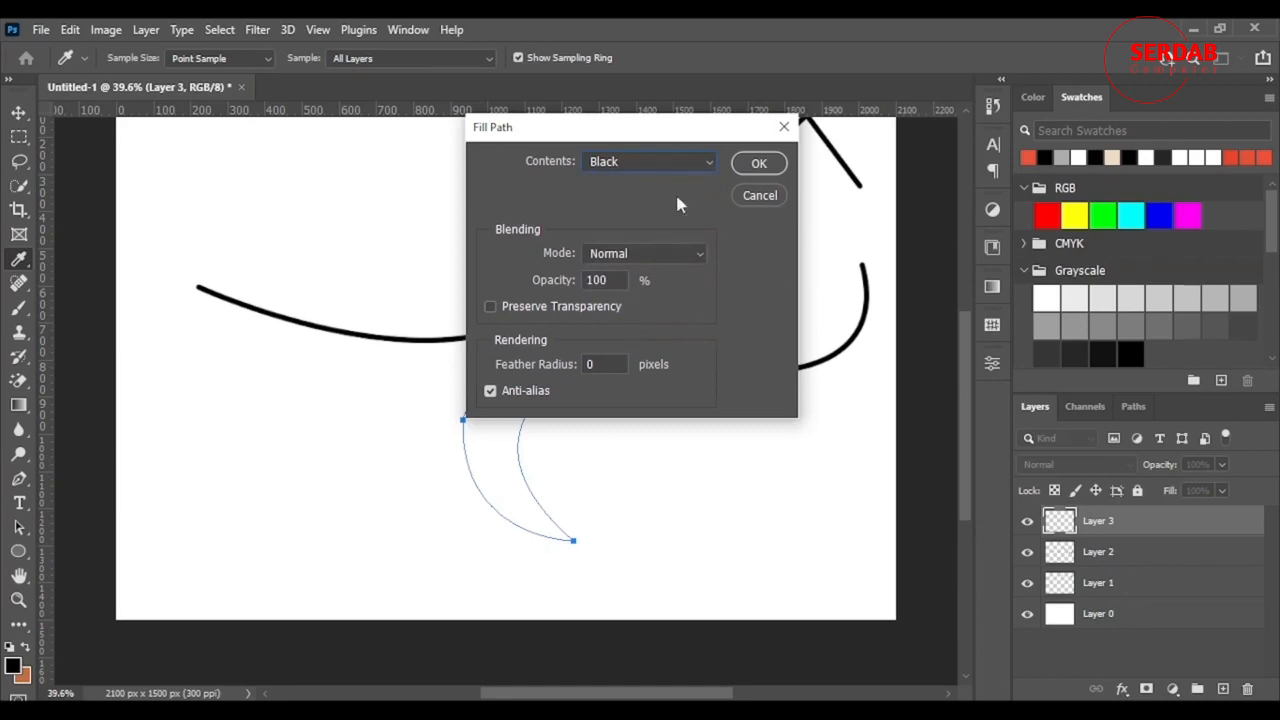
pyautogui.click(759, 164)
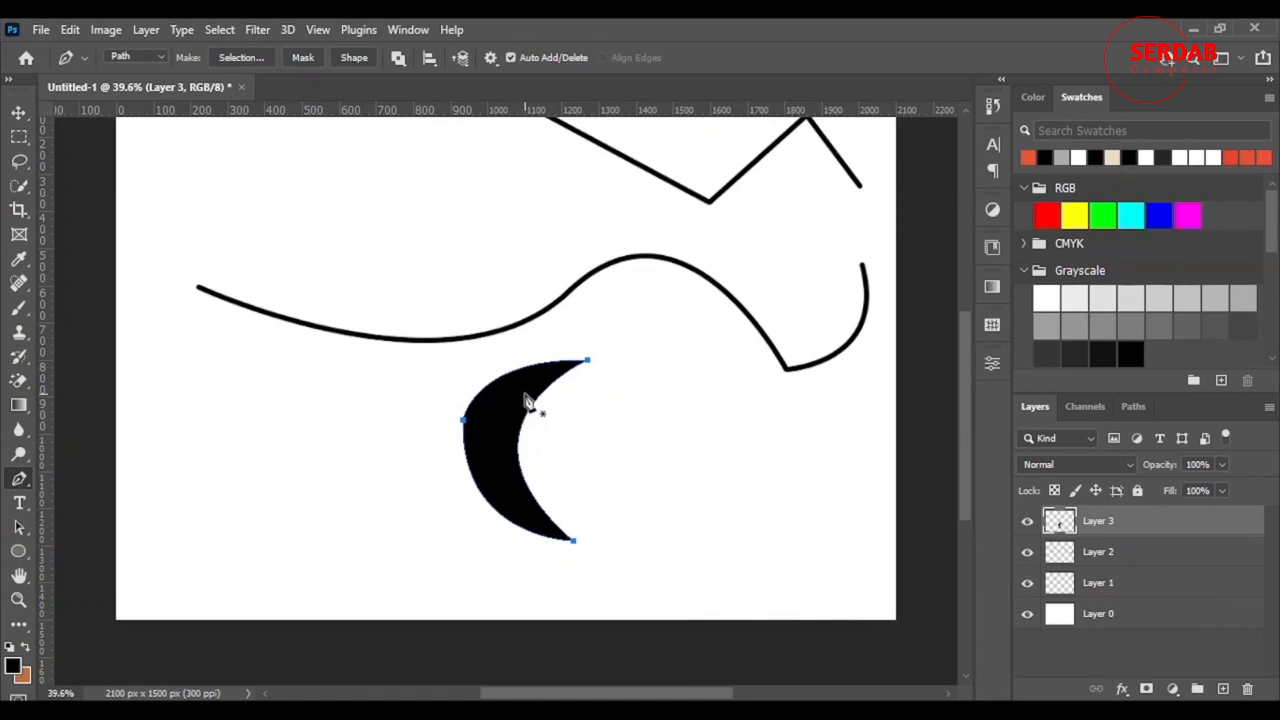
pyautogui.press('Escape')
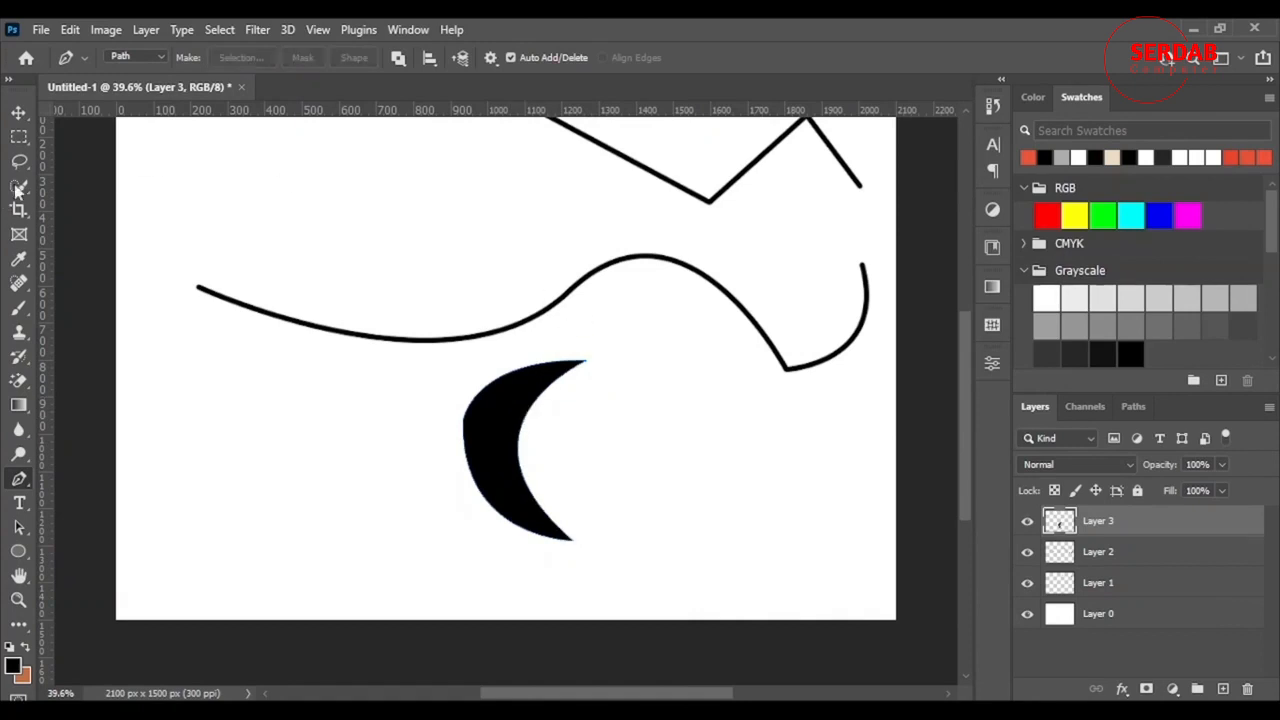
# - Move the black crescent to the canvas's left side and switch to the Freeform Pen Tool
pyautogui.click(19, 112)
pyautogui.moveTo(500, 440); pyautogui.dragTo(257, 500)
pyautogui.scroll(2, 757, 557)
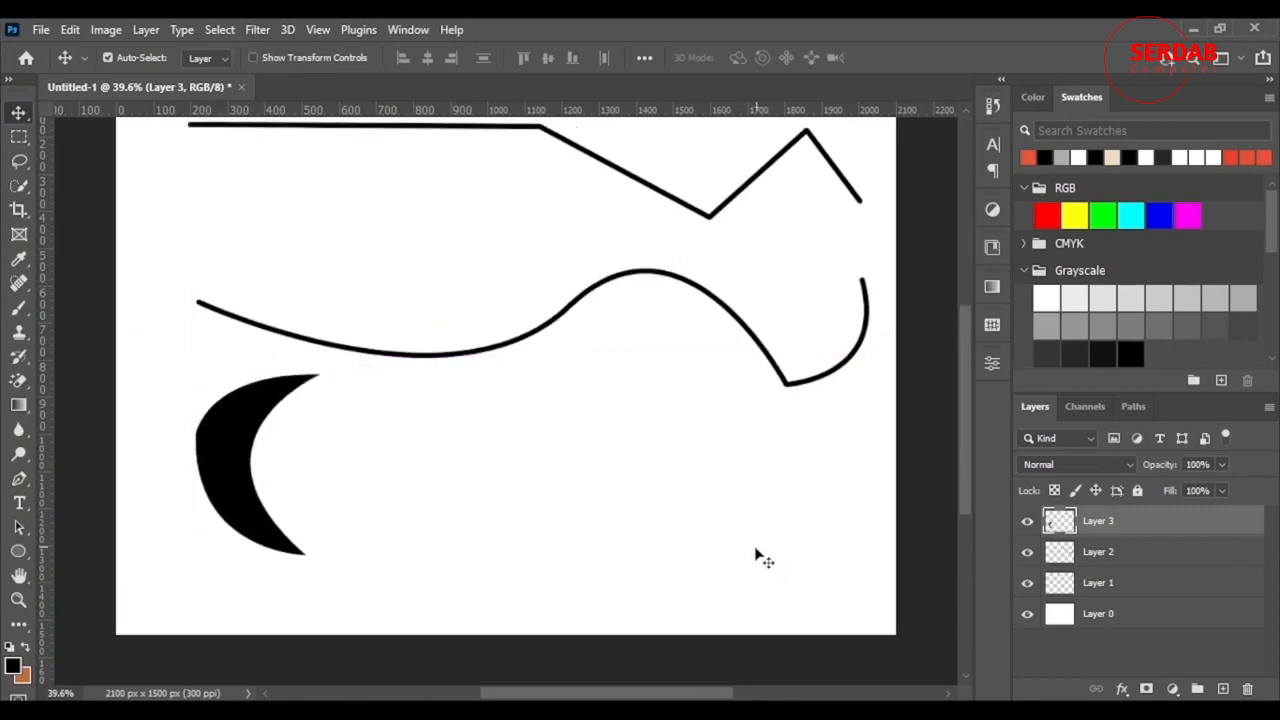
pyautogui.scroll(-2, 757, 557)
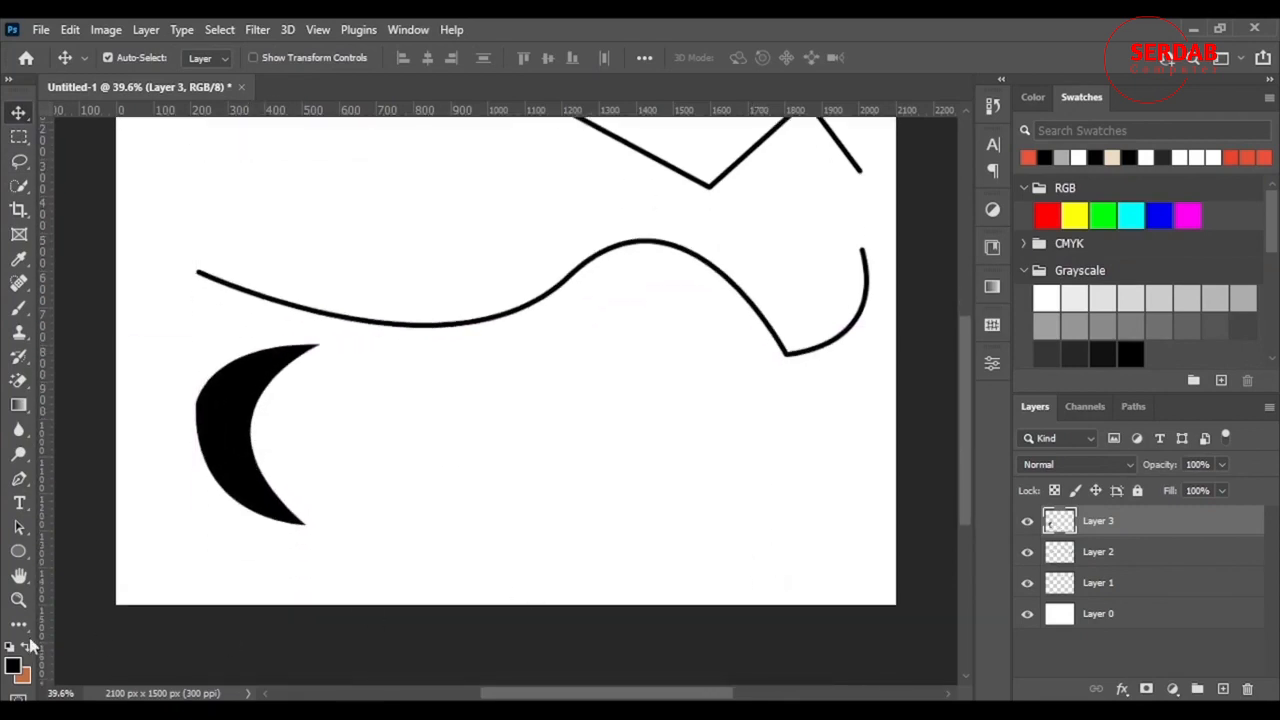
pyautogui.rightClick(19, 478)
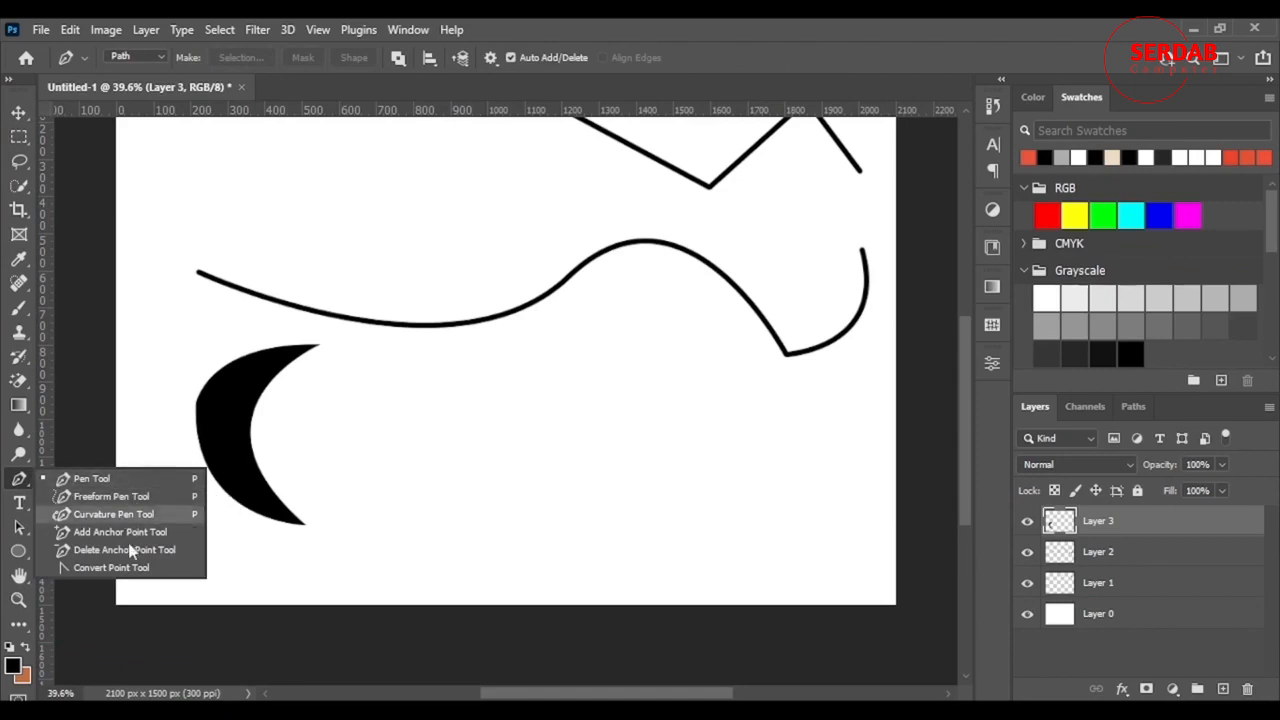
pyautogui.click(104, 496)
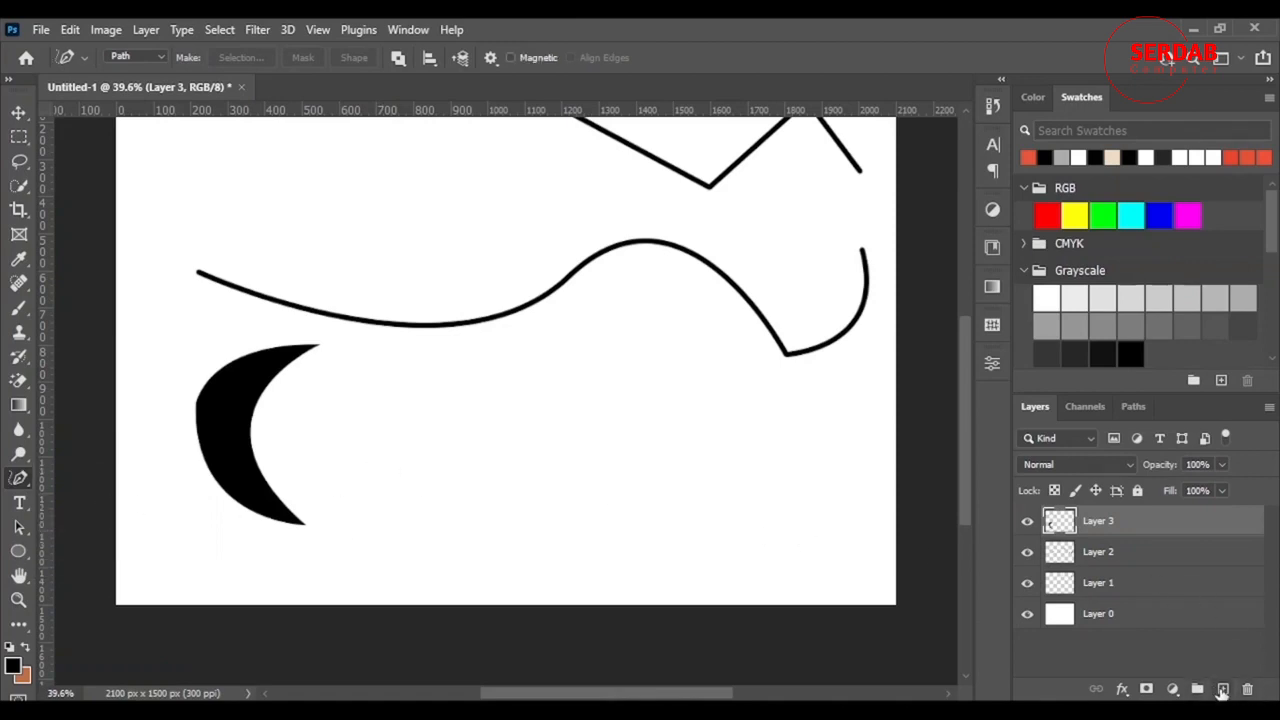
# - On a new Layer 4, discard a first freeform squiggle and draw a looping freehand path
pyautogui.click(1222, 692)
pyautogui.moveTo(405, 490)
pyautogui.mouseDown()
pyautogui.moveTo(483, 418)
pyautogui.moveTo(629, 481)
pyautogui.moveTo(709, 440)
pyautogui.mouseUp()
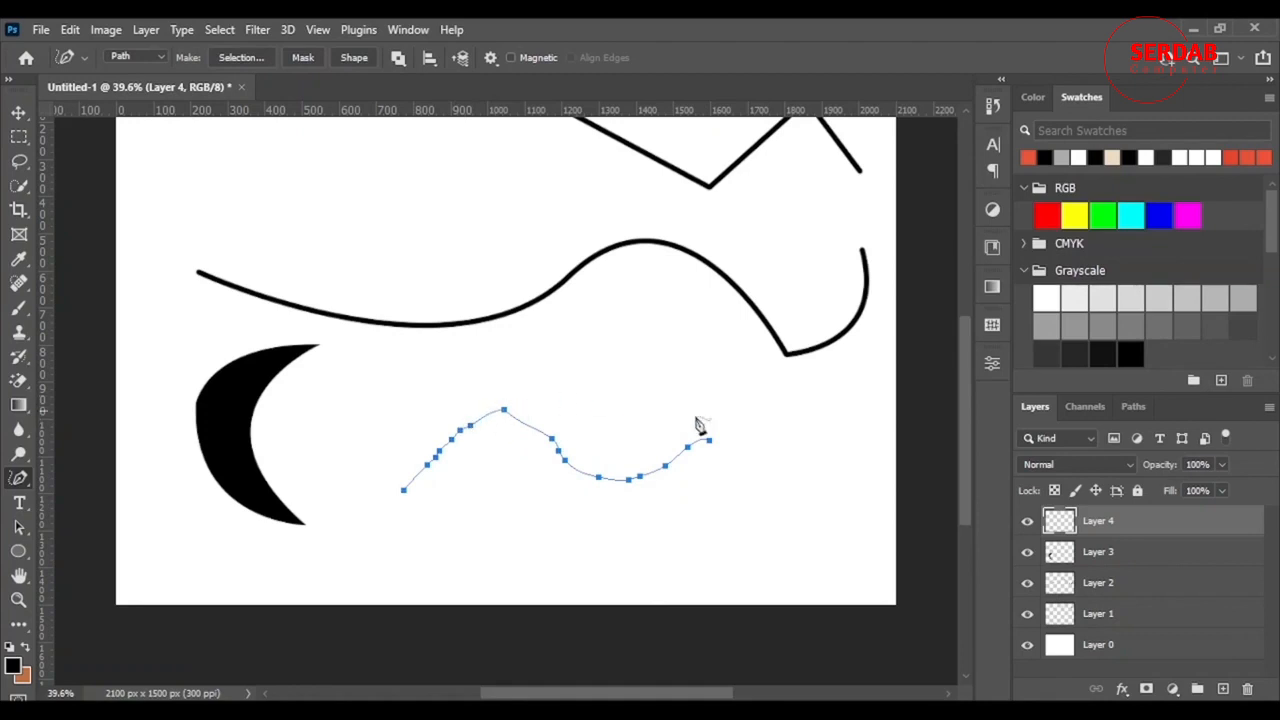
pyautogui.hotkey('ctrl', 'z')
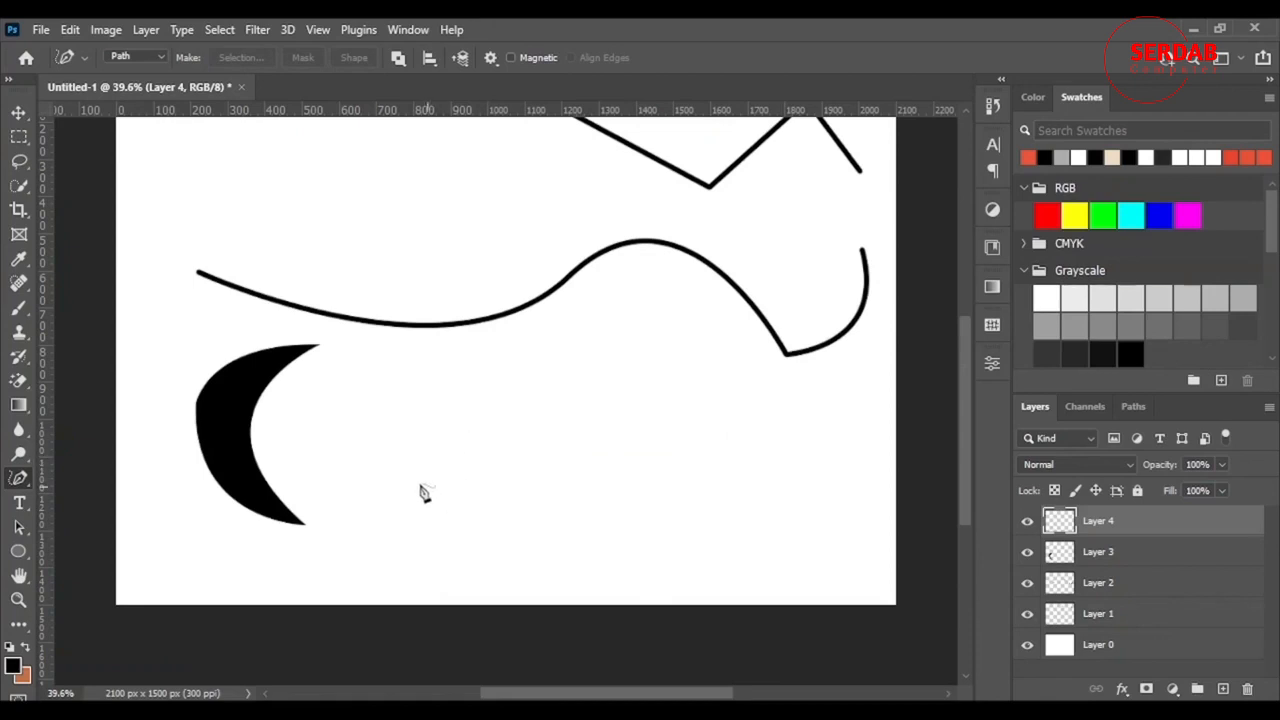
pyautogui.moveTo(412, 437)
pyautogui.mouseDown()
pyautogui.moveTo(501, 410)
pyautogui.moveTo(514, 379)
pyautogui.moveTo(481, 408)
pyautogui.moveTo(447, 488)
pyautogui.moveTo(412, 492)
pyautogui.moveTo(512, 445)
pyautogui.moveTo(545, 403)
pyautogui.moveTo(493, 511)
pyautogui.mouseUp()
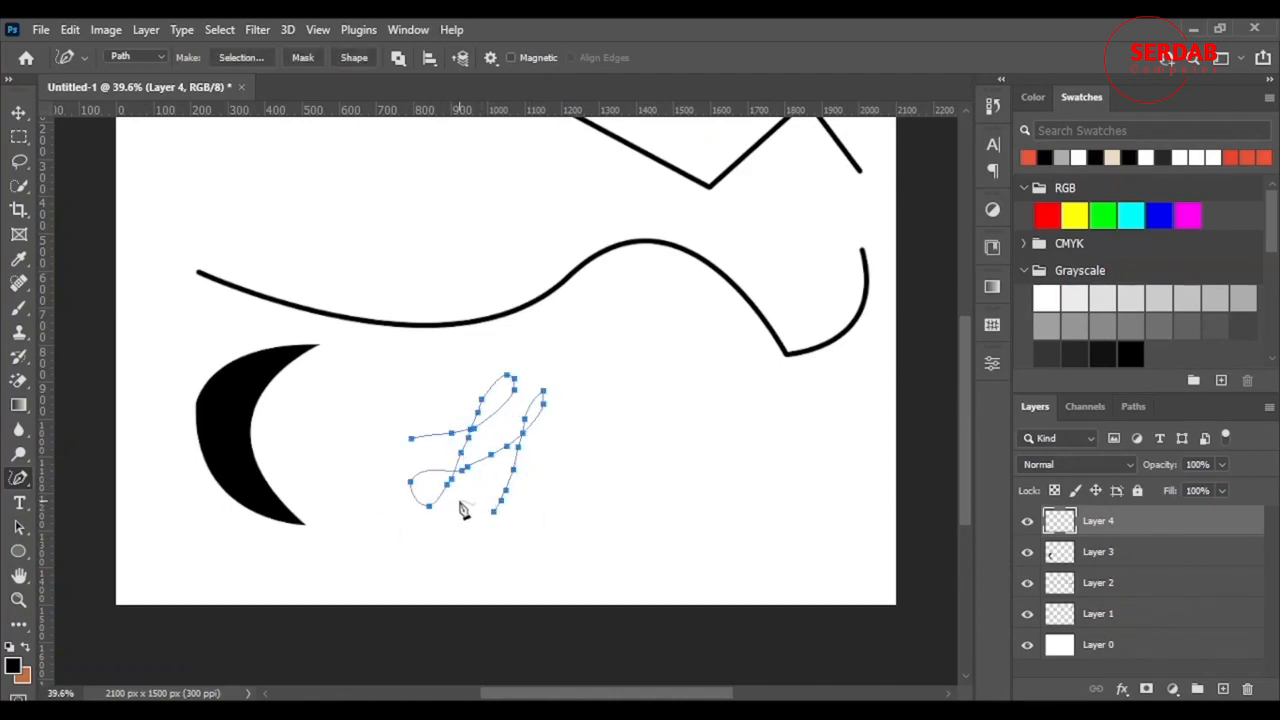
pyautogui.scroll(7, 484, 476)
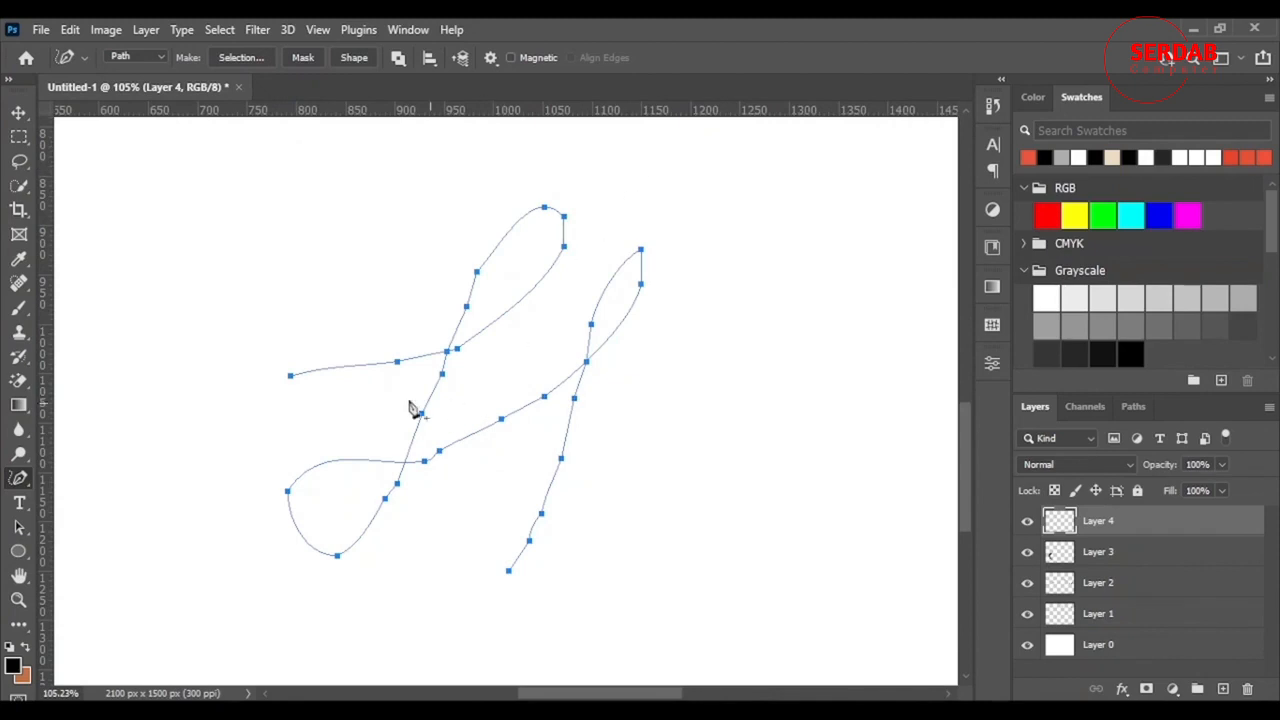
# - Add anchor points on the crossing stroke and the lower loop of the path
pyautogui.rightClick(24, 484)
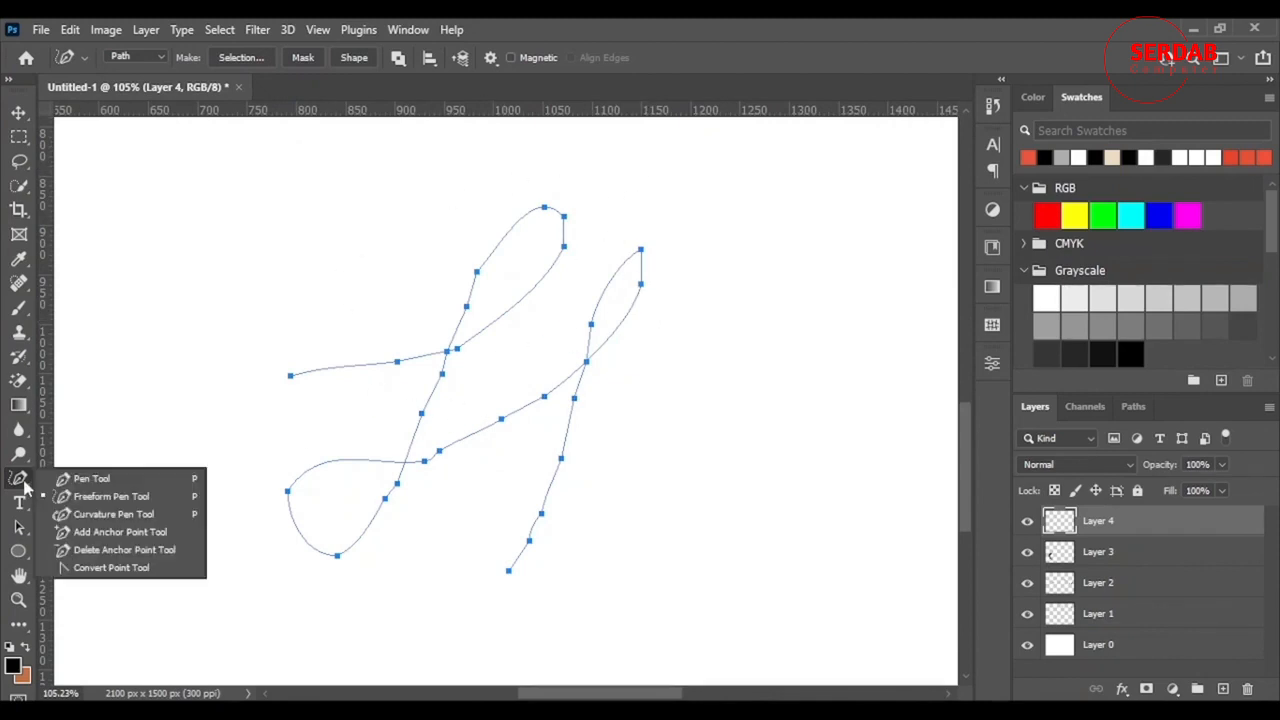
pyautogui.click(150, 568)
pyautogui.rightClick(19, 478)
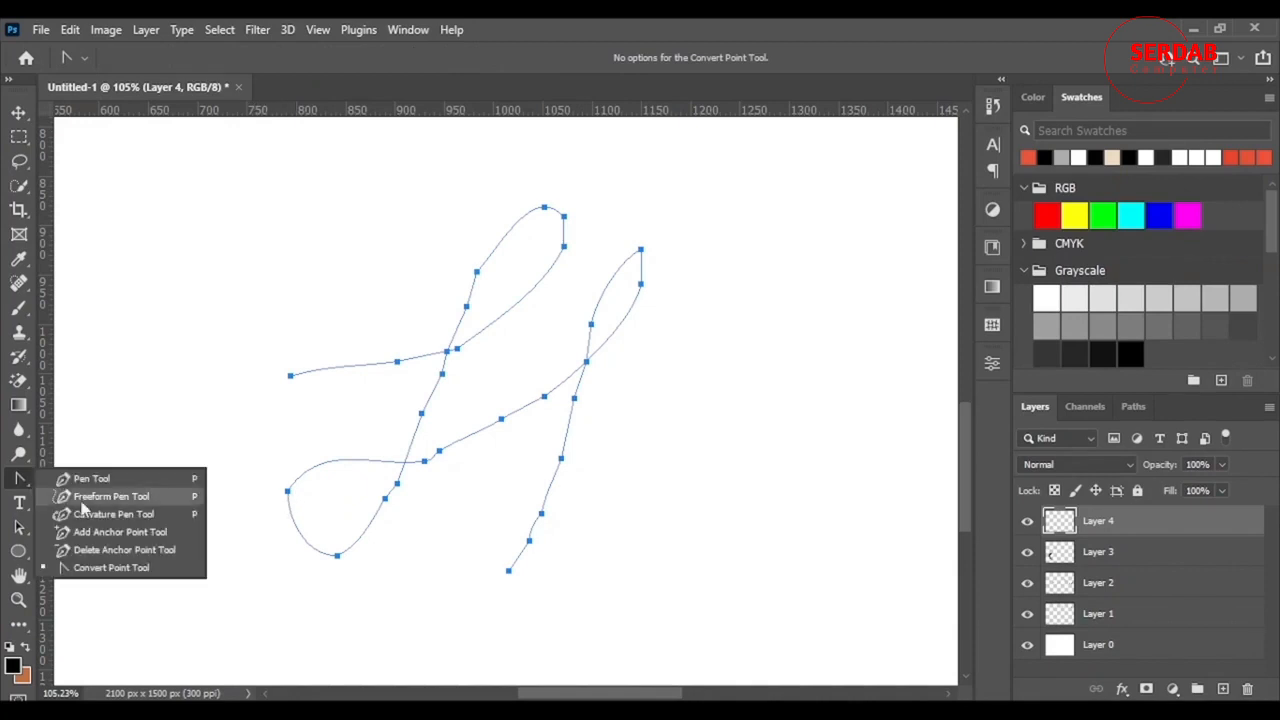
pyautogui.click(120, 531)
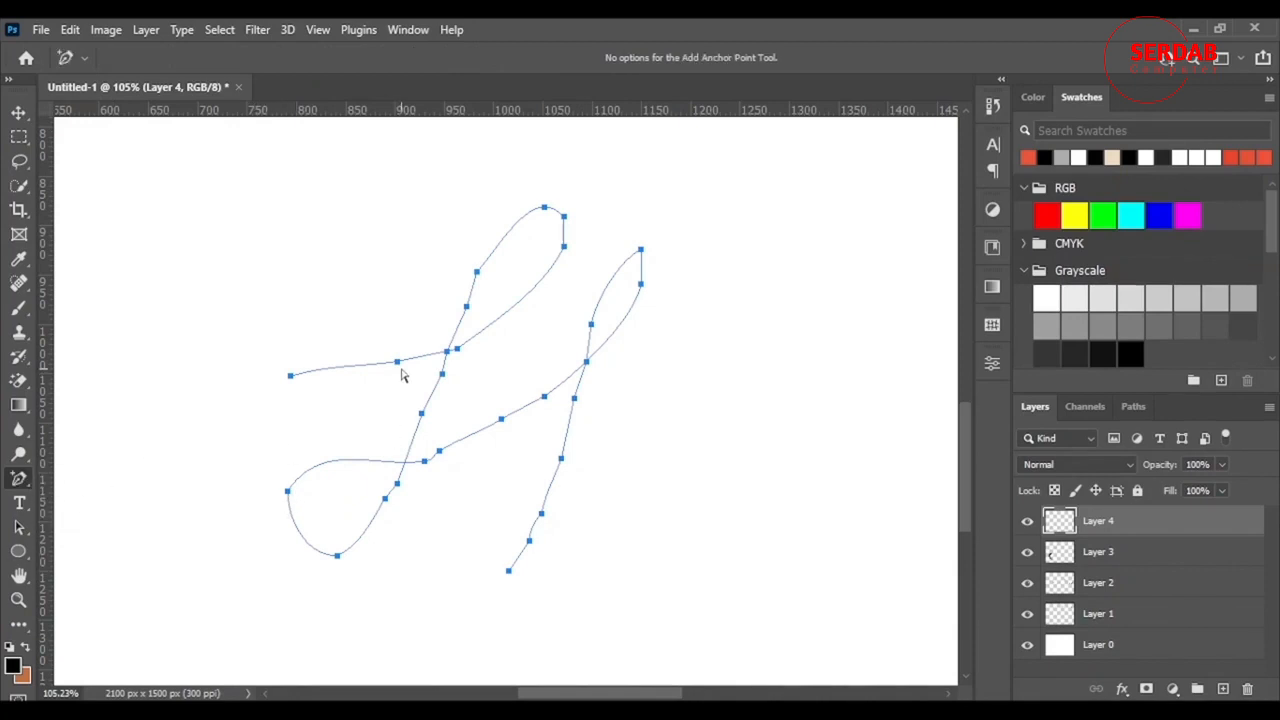
pyautogui.click(397, 364)
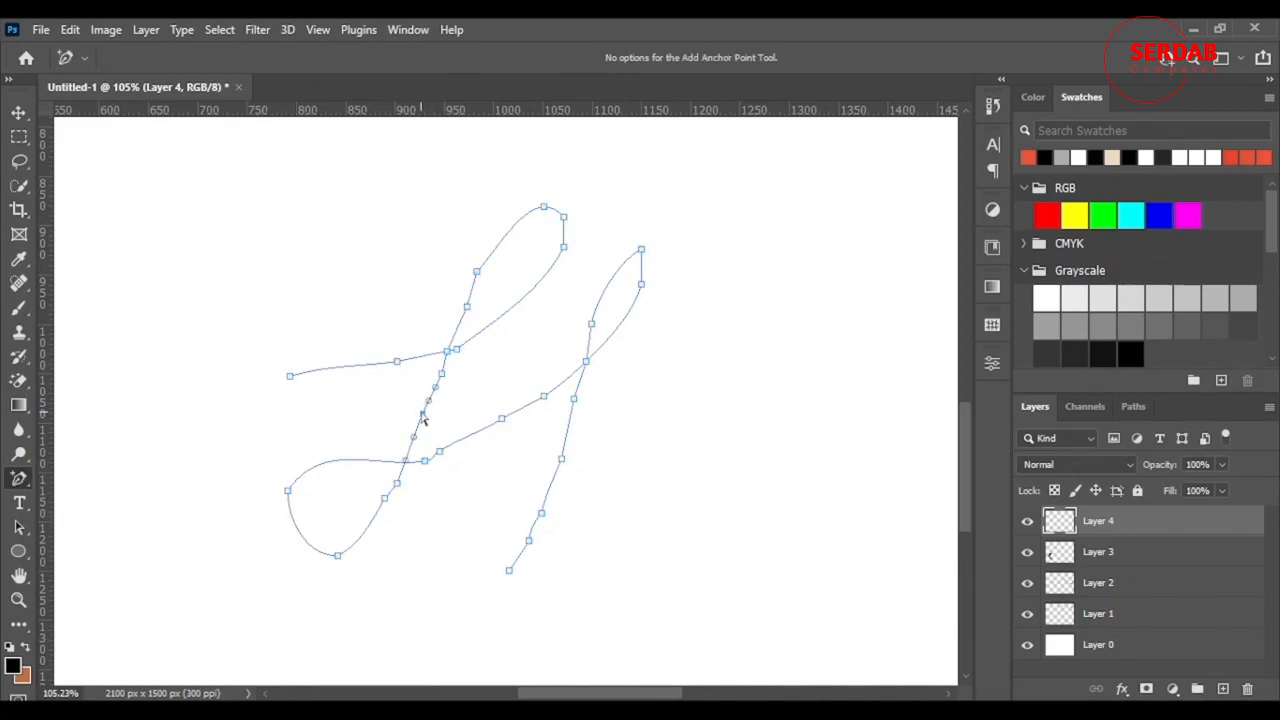
pyautogui.click(424, 461)
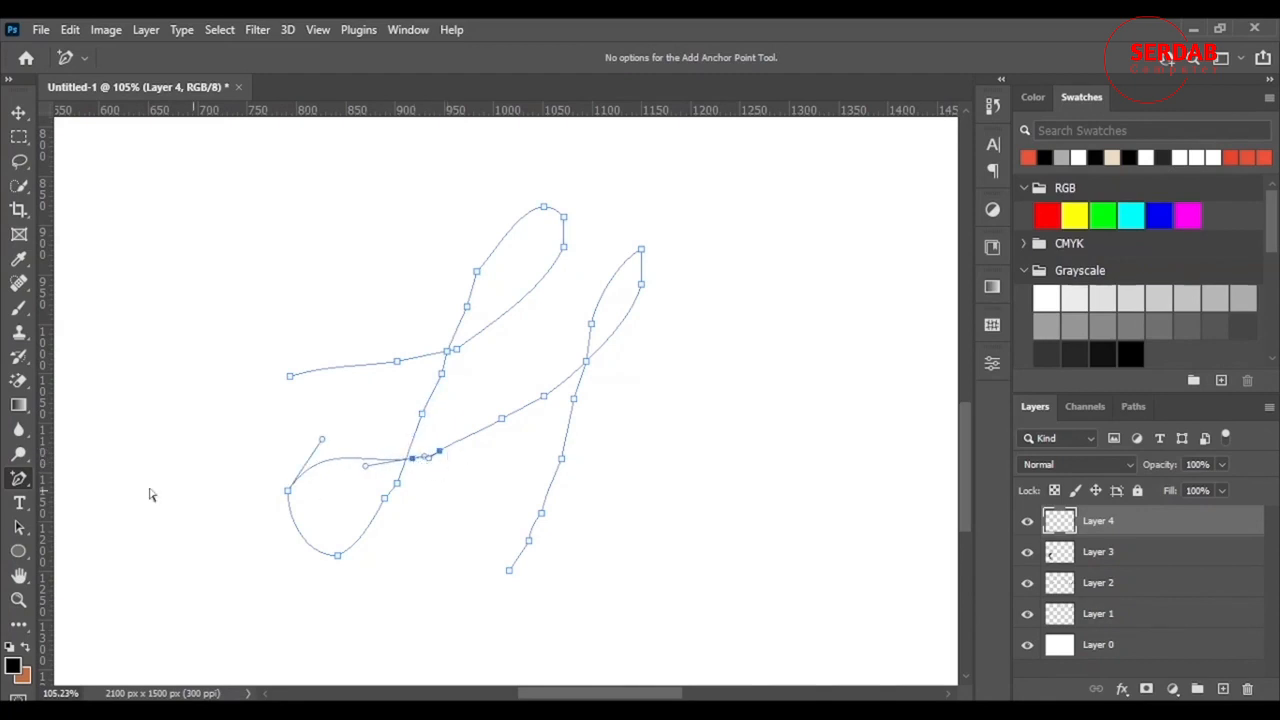
# - With the Curvature Pen, drag anchors on the right and upper-left loops and delete extras
pyautogui.rightClick(19, 478)
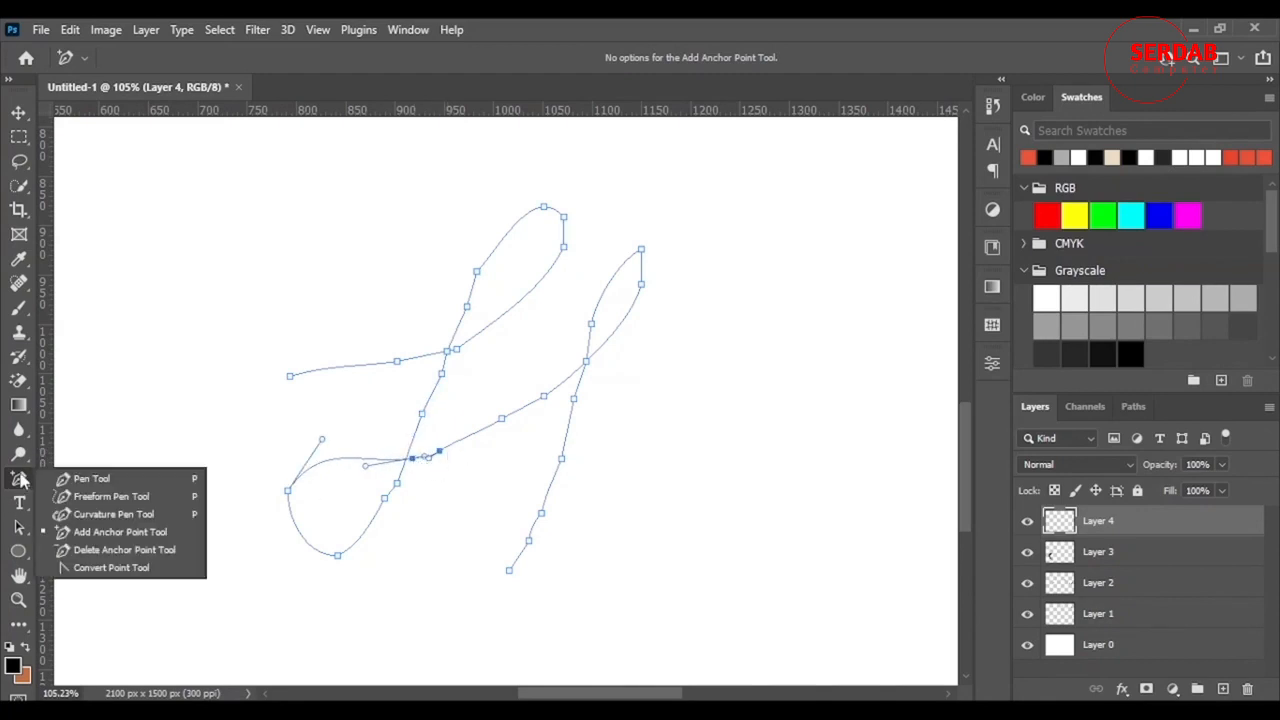
pyautogui.click(100, 518)
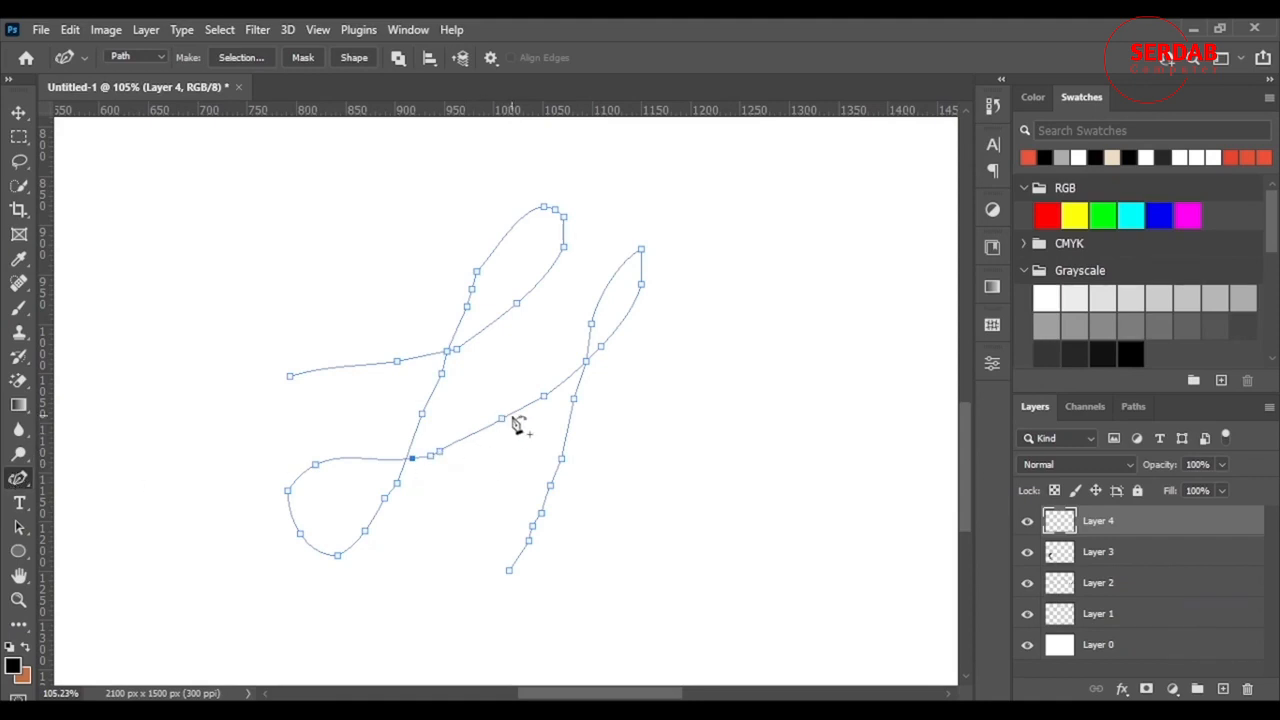
pyautogui.moveTo(502, 423); pyautogui.dragTo(500, 422)
pyautogui.moveTo(641, 284); pyautogui.dragTo(656, 261)
pyautogui.click(655, 280)
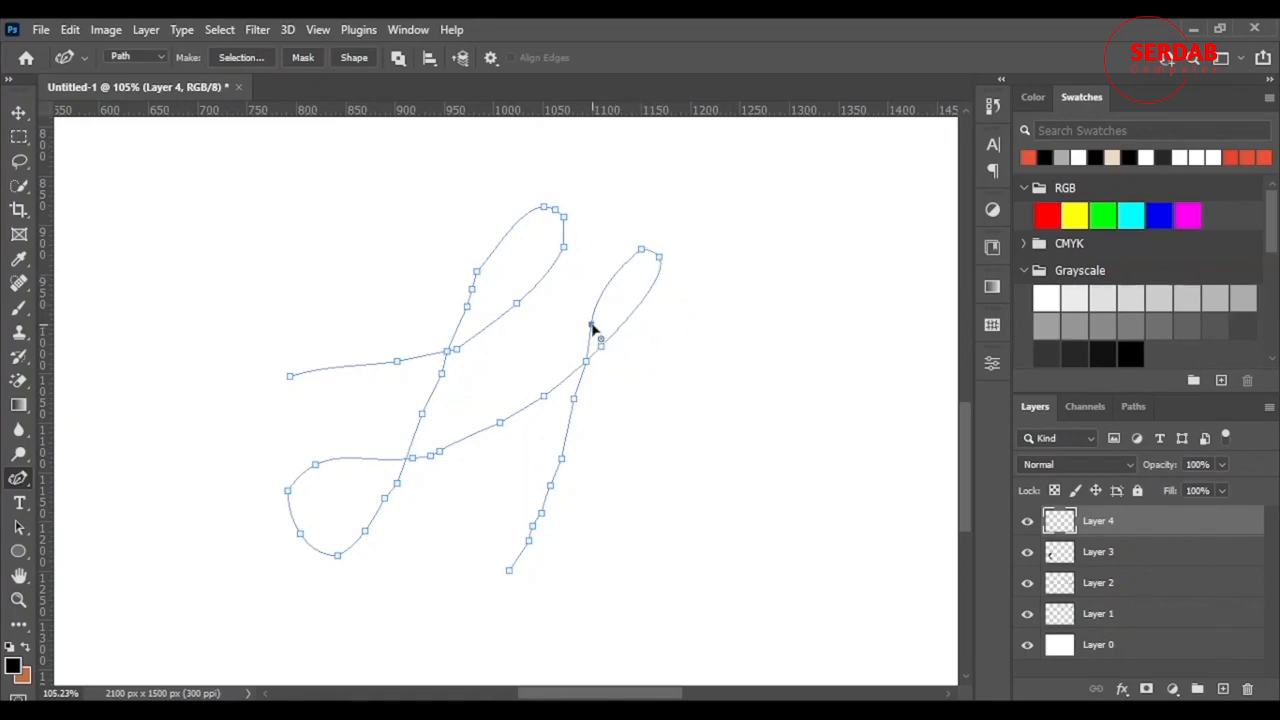
pyautogui.moveTo(591, 324); pyautogui.dragTo(596, 306)
pyautogui.moveTo(477, 270); pyautogui.dragTo(488, 244)
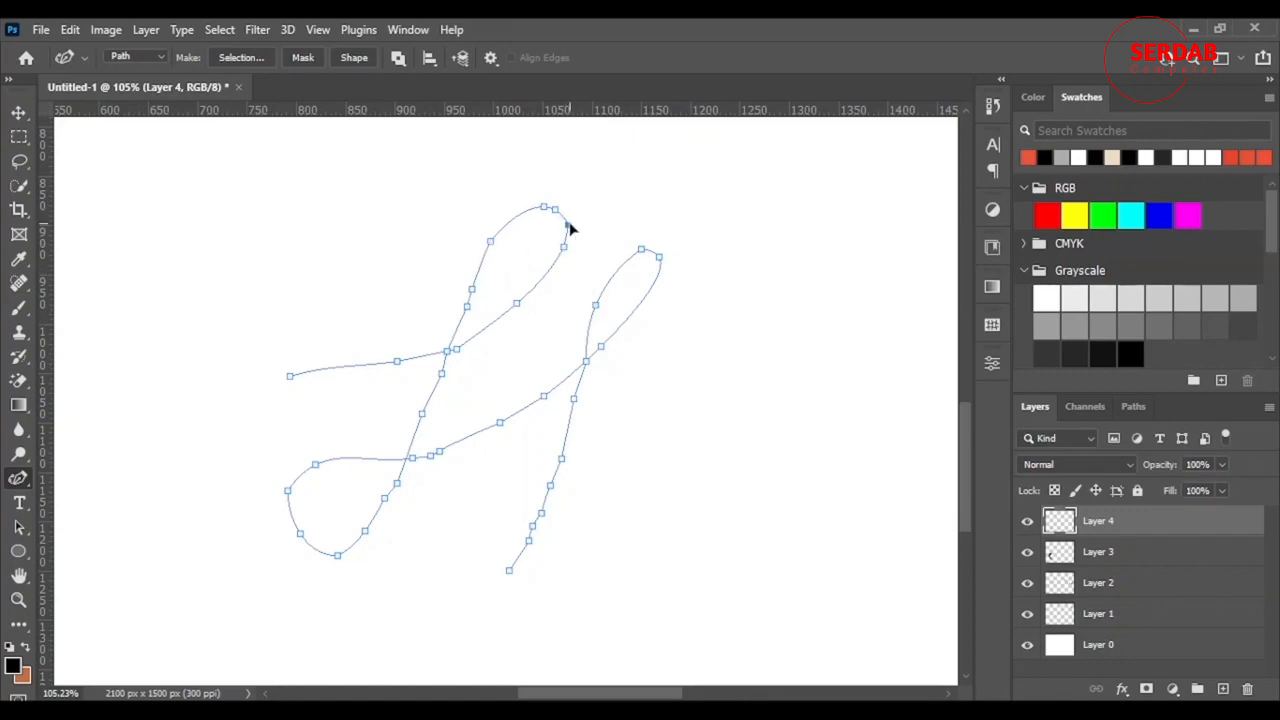
pyautogui.press('Delete')
pyautogui.press('Delete')
pyautogui.press('Delete')
pyautogui.press('Delete')
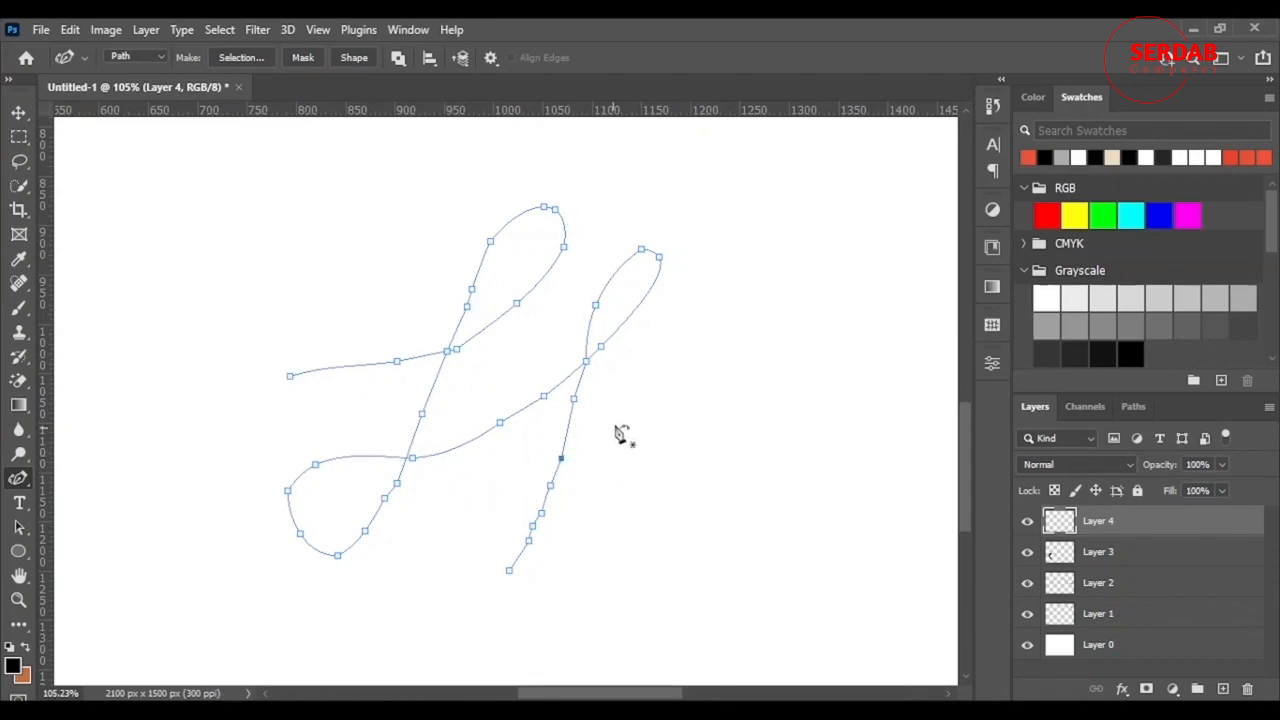
# - Remove extra anchors from the lower strokes and crossing, then bend the left segment into a curve
pyautogui.keyDown('ctrl'); pyautogui.click(529, 541); pyautogui.keyUp('ctrl')
pyautogui.click(288, 492)
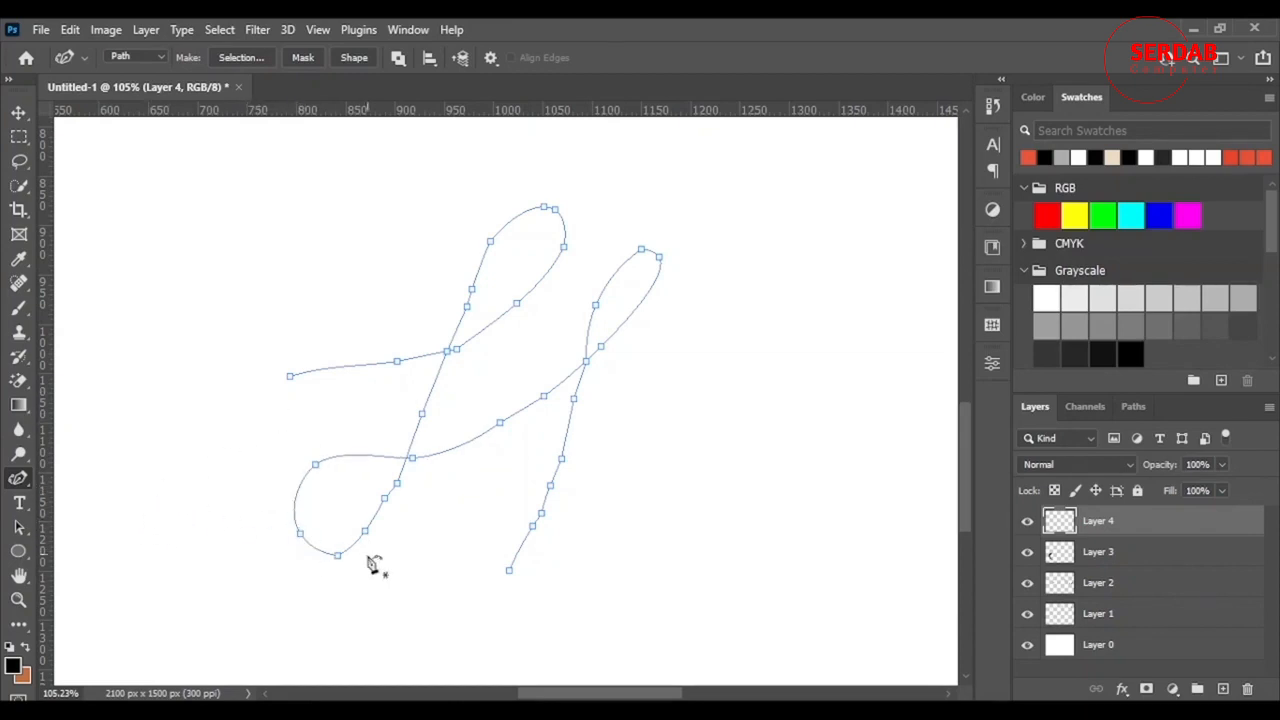
pyautogui.click(386, 500)
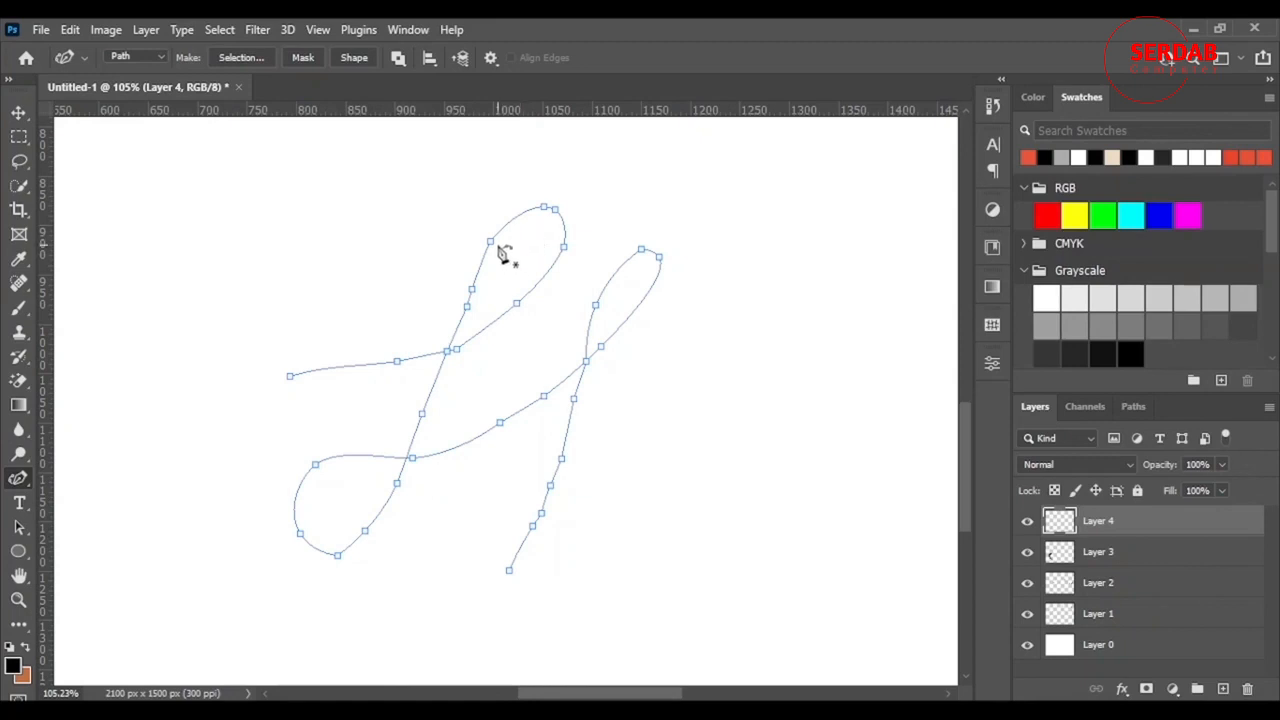
pyautogui.click(587, 368)
pyautogui.press('Delete')
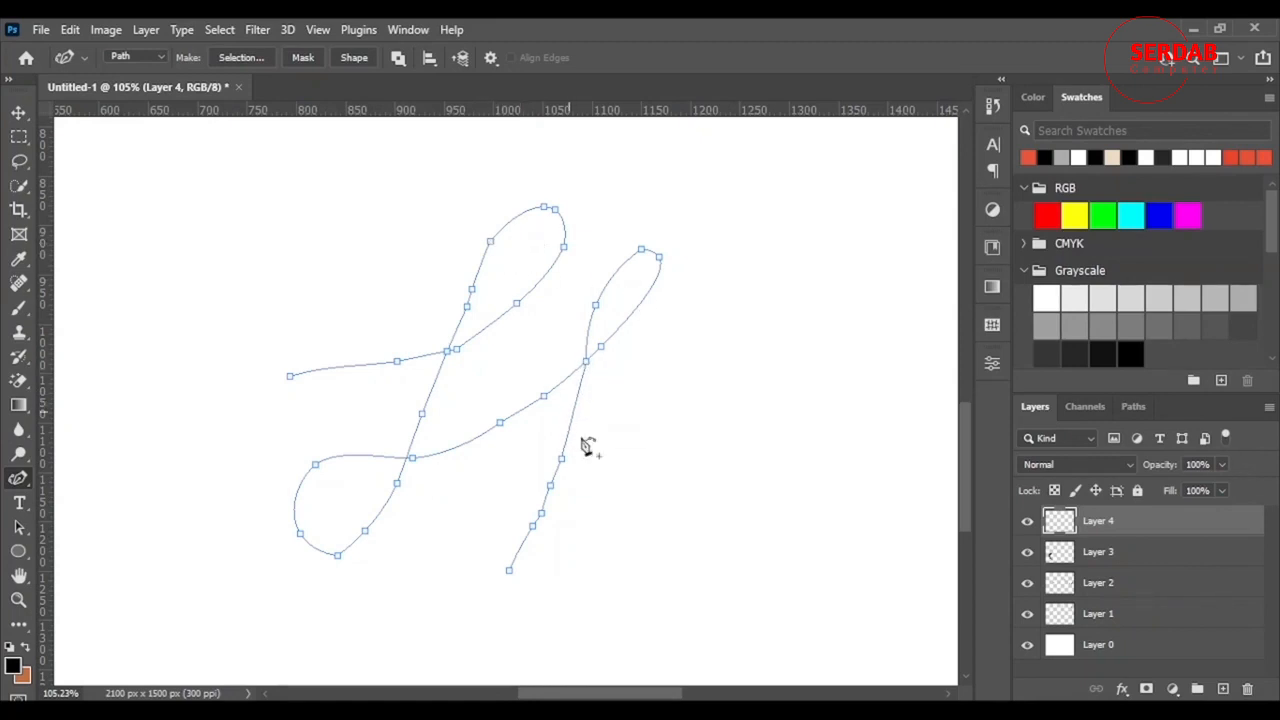
pyautogui.click(587, 362)
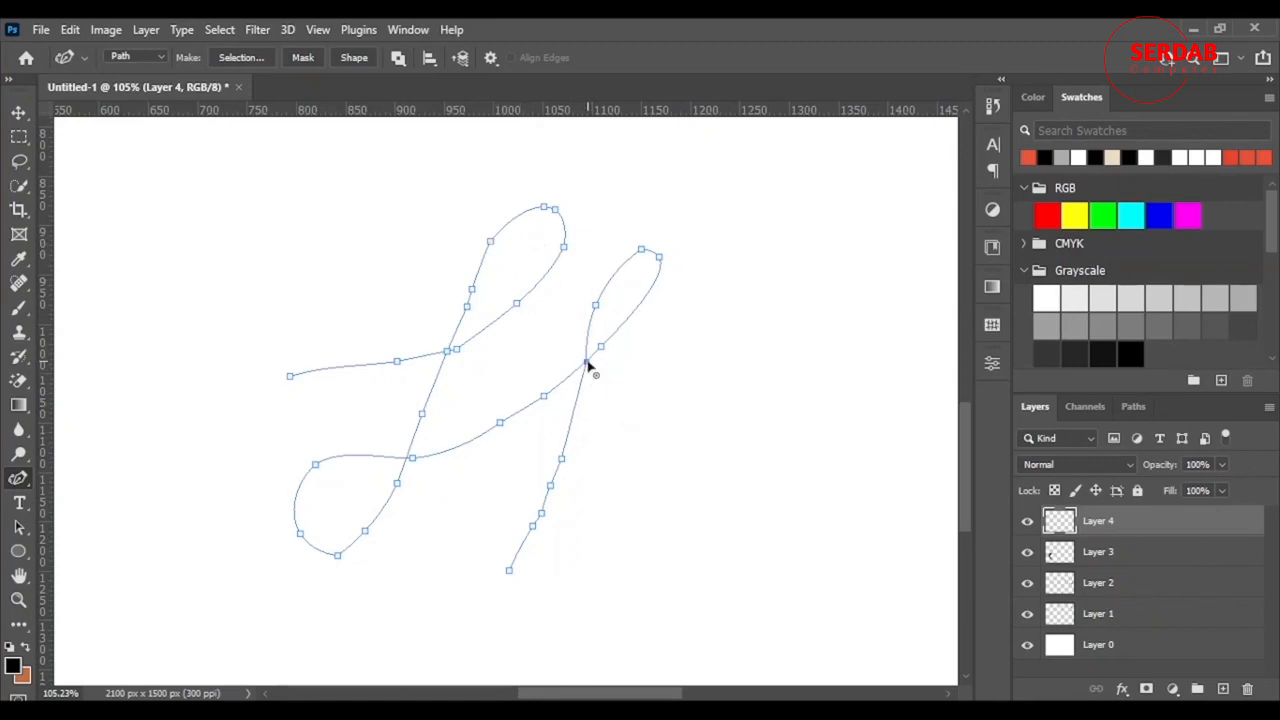
pyautogui.click(398, 362)
pyautogui.press('Delete')
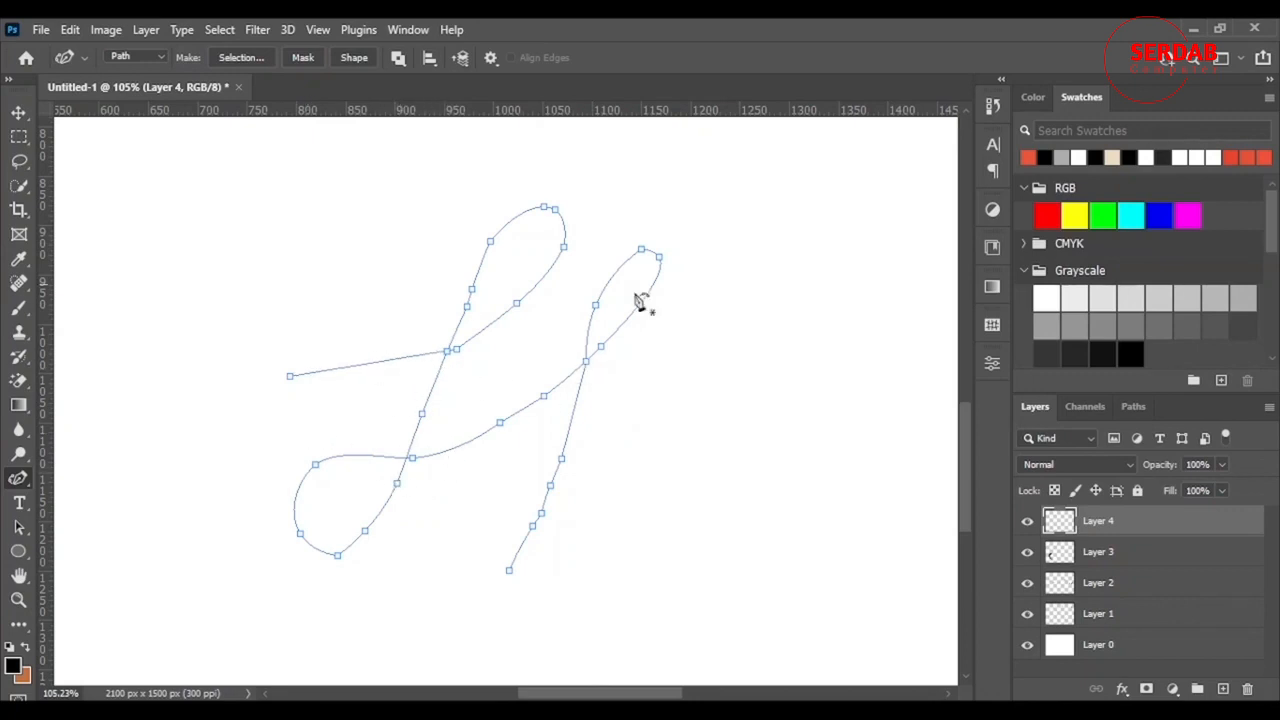
pyautogui.moveTo(373, 365); pyautogui.dragTo(371, 372)
# - Stroke the path with the brush, add an anchor on the left loop, then undo the stroke
pyautogui.rightClick(463, 305)
pyautogui.click(517, 411)
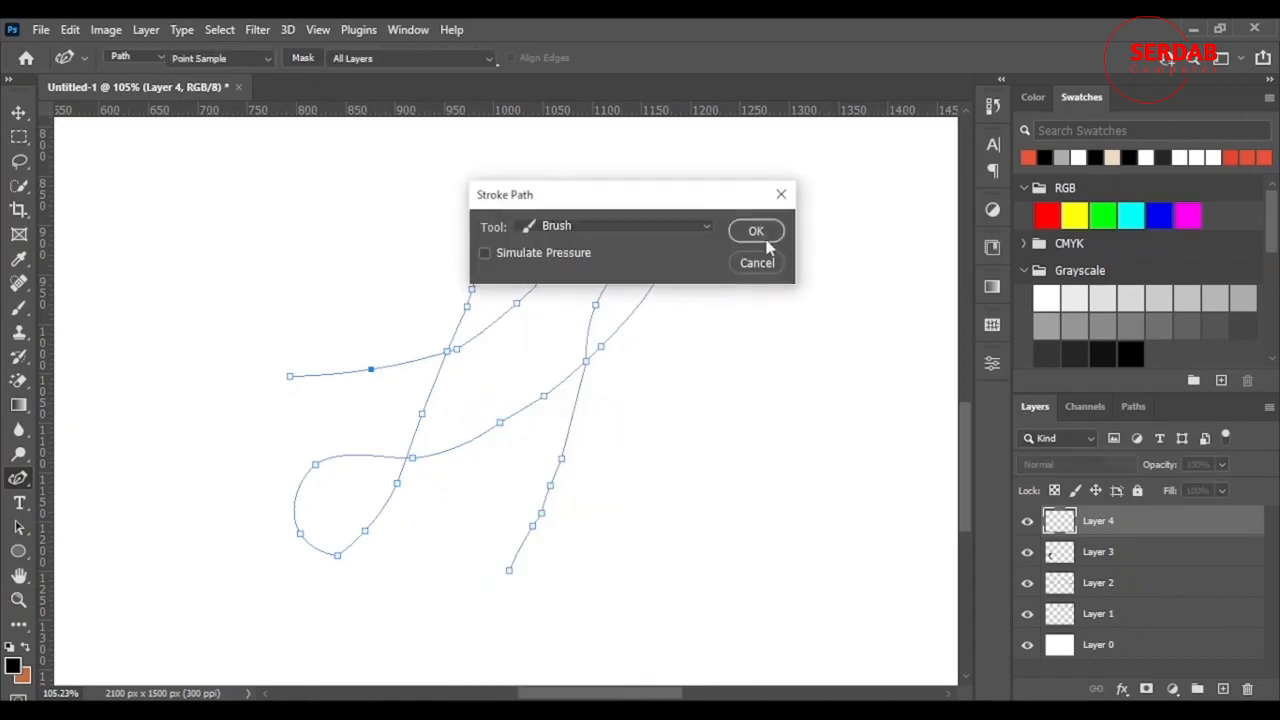
pyautogui.click(758, 233)
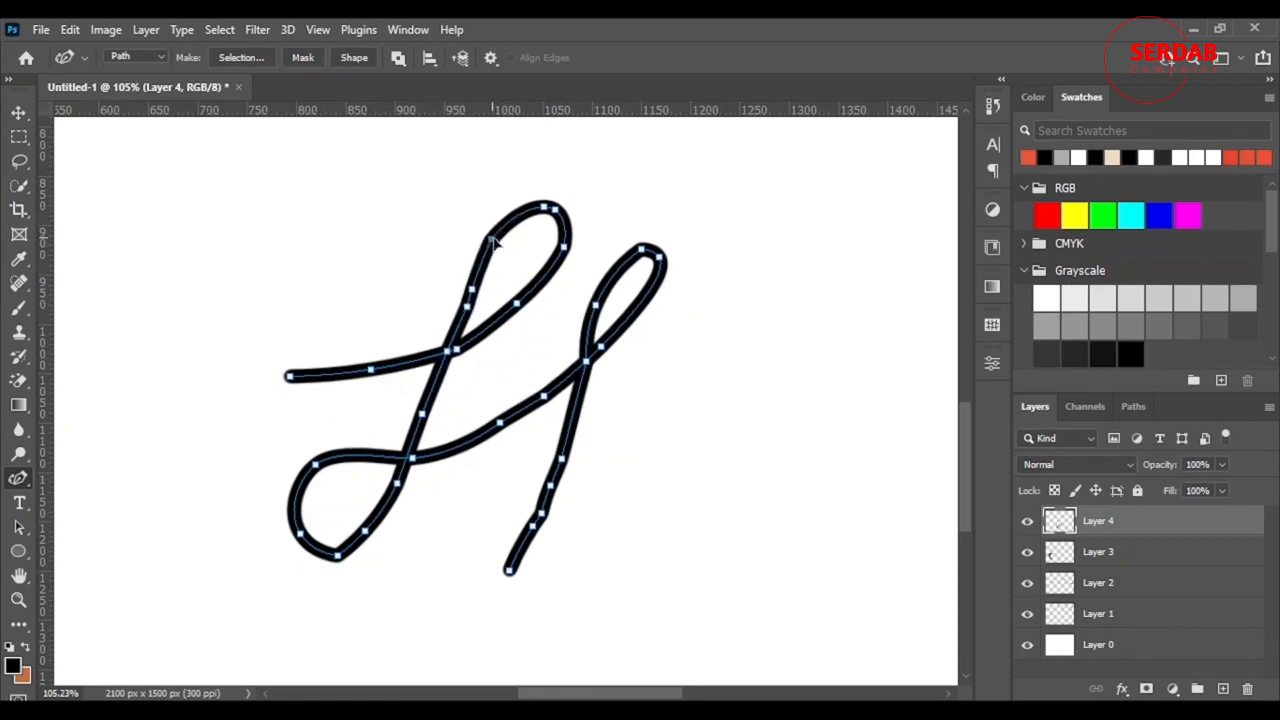
pyautogui.click(514, 302)
pyautogui.hotkey('ctrl', 'z')
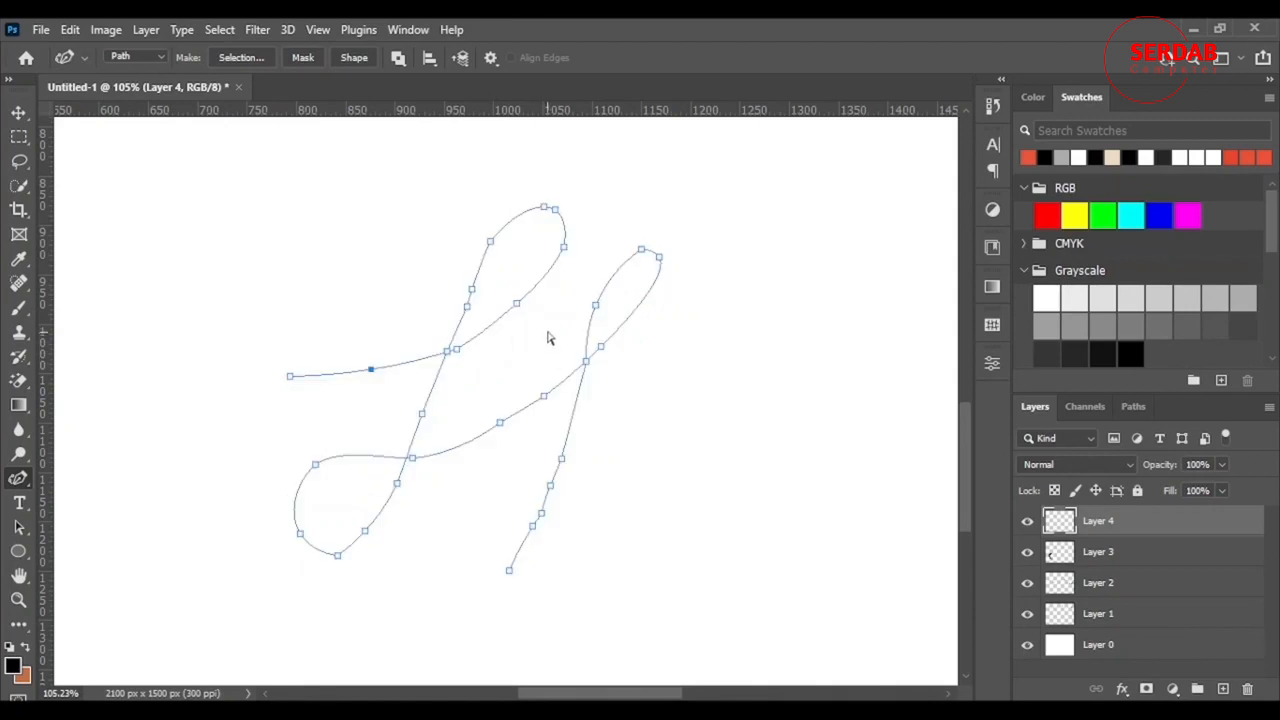
# - Nudge anchors on the right loop to reshape it and delete one to smooth the curve
pyautogui.moveTo(490, 242); pyautogui.dragTo(496, 243)
pyautogui.moveTo(603, 300); pyautogui.dragTo(601, 299)
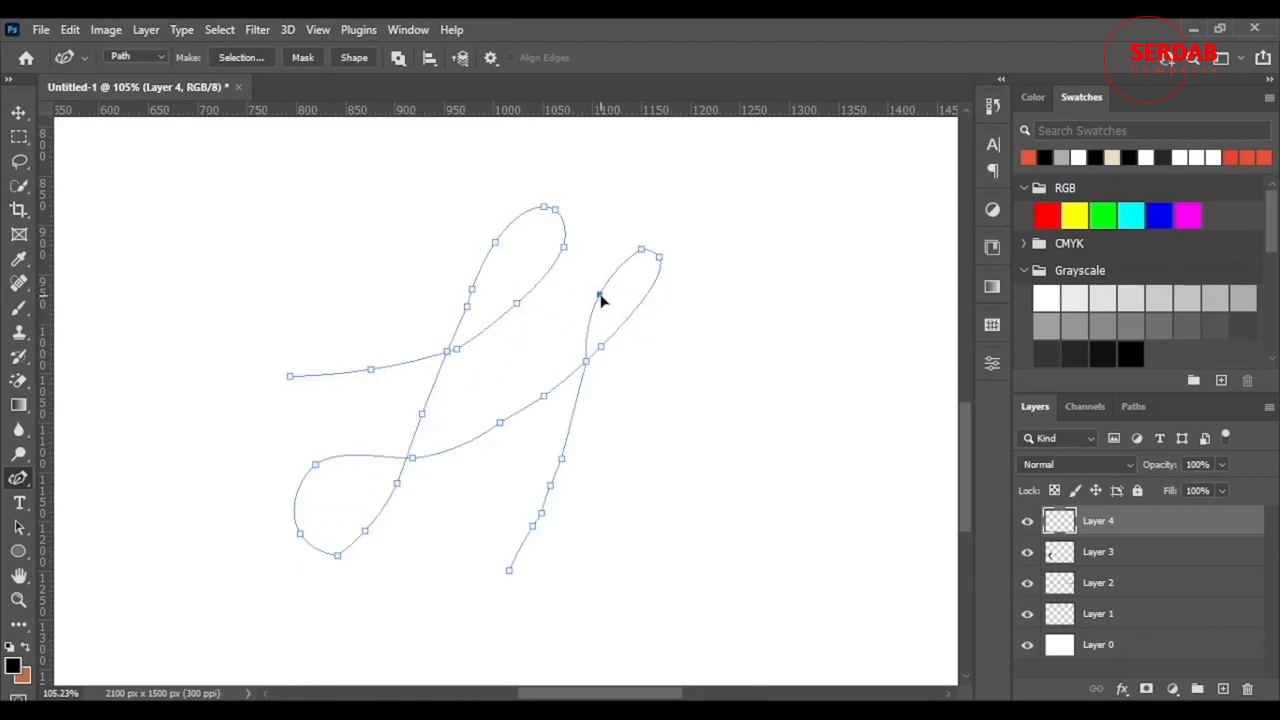
pyautogui.click(587, 370)
pyautogui.moveTo(590, 369); pyautogui.dragTo(611, 353)
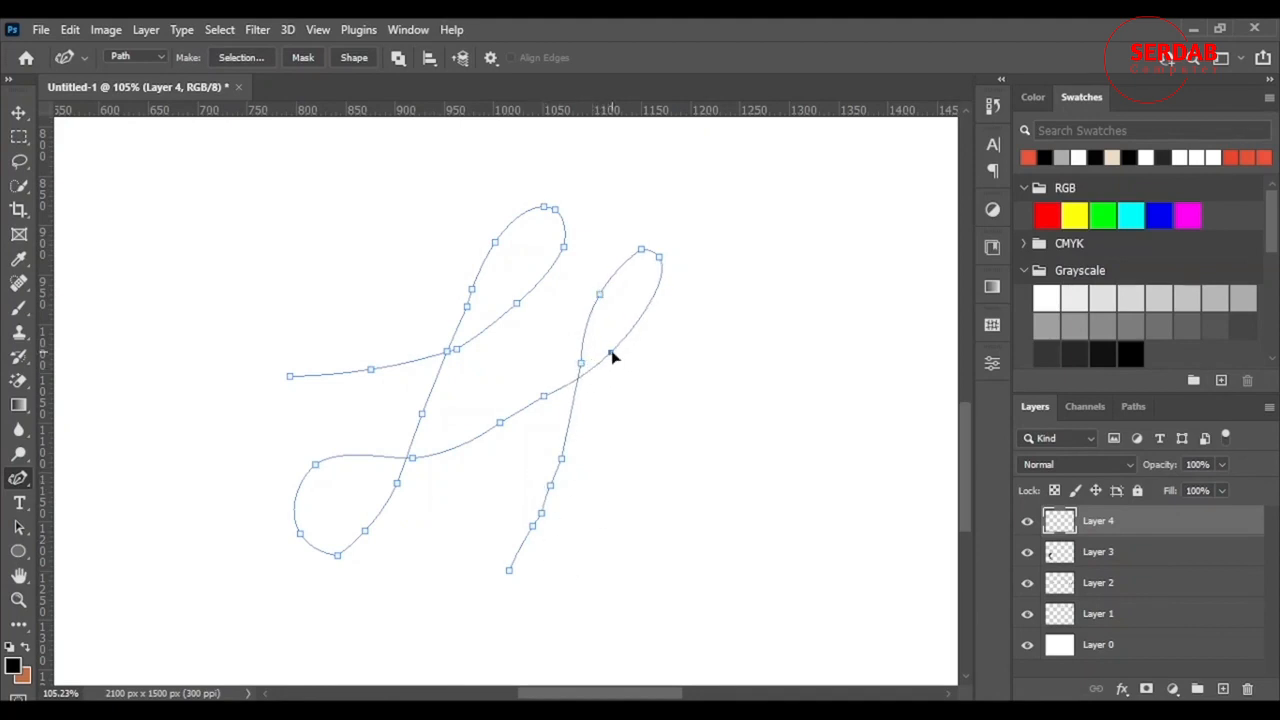
pyautogui.click(546, 398)
pyautogui.press('Delete')
# - Delete anchors at the crossing and around the left loop to smooth it
pyautogui.click(499, 425)
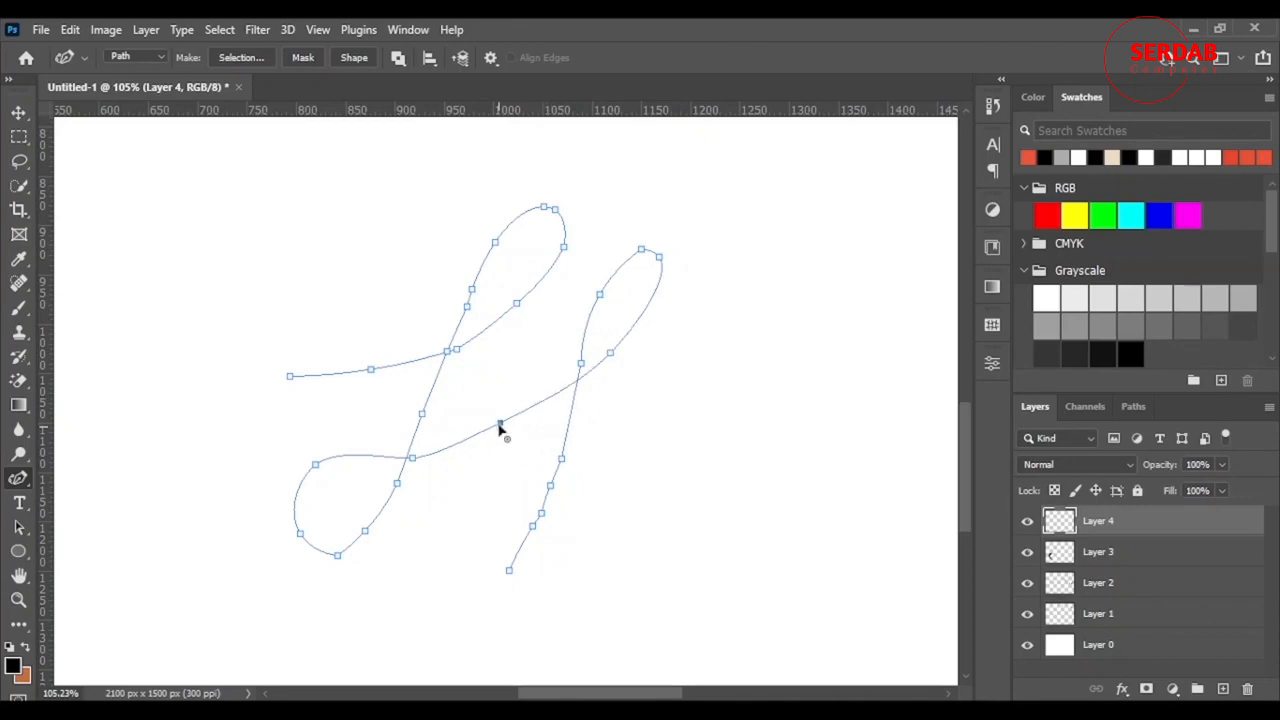
pyautogui.click(338, 557)
pyautogui.press('Delete')
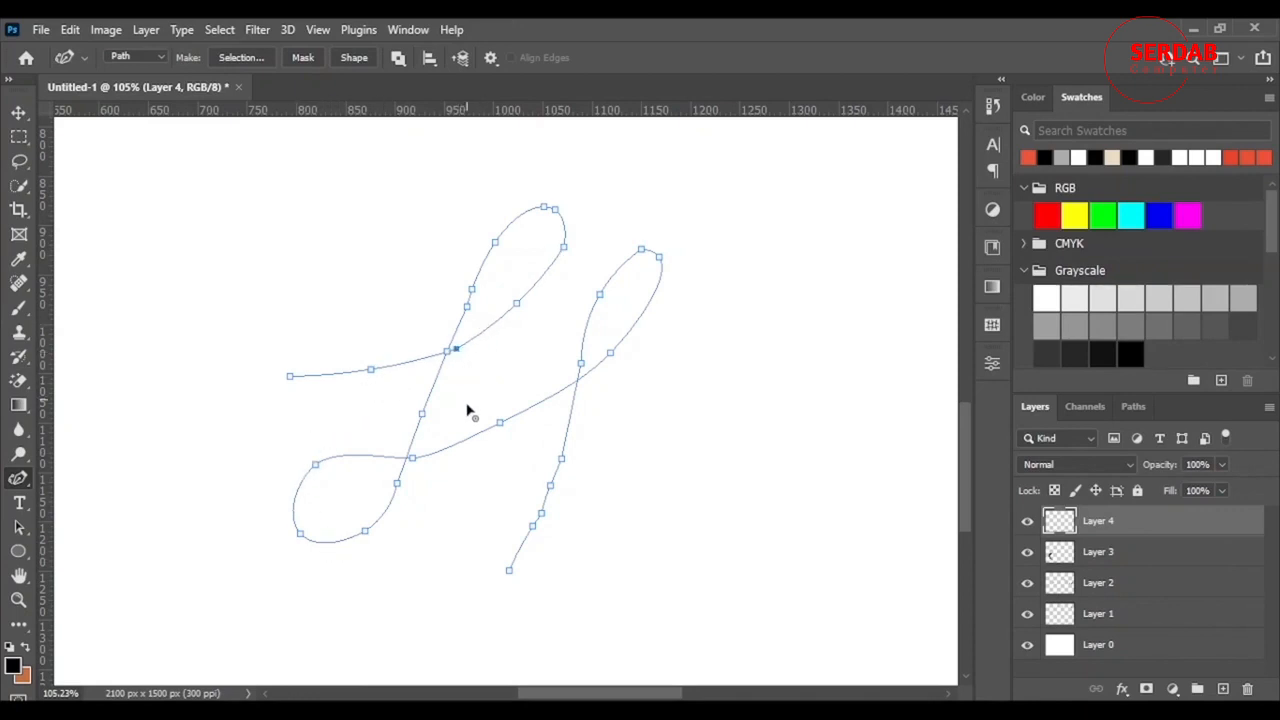
pyautogui.press('Delete')
pyautogui.click(466, 307)
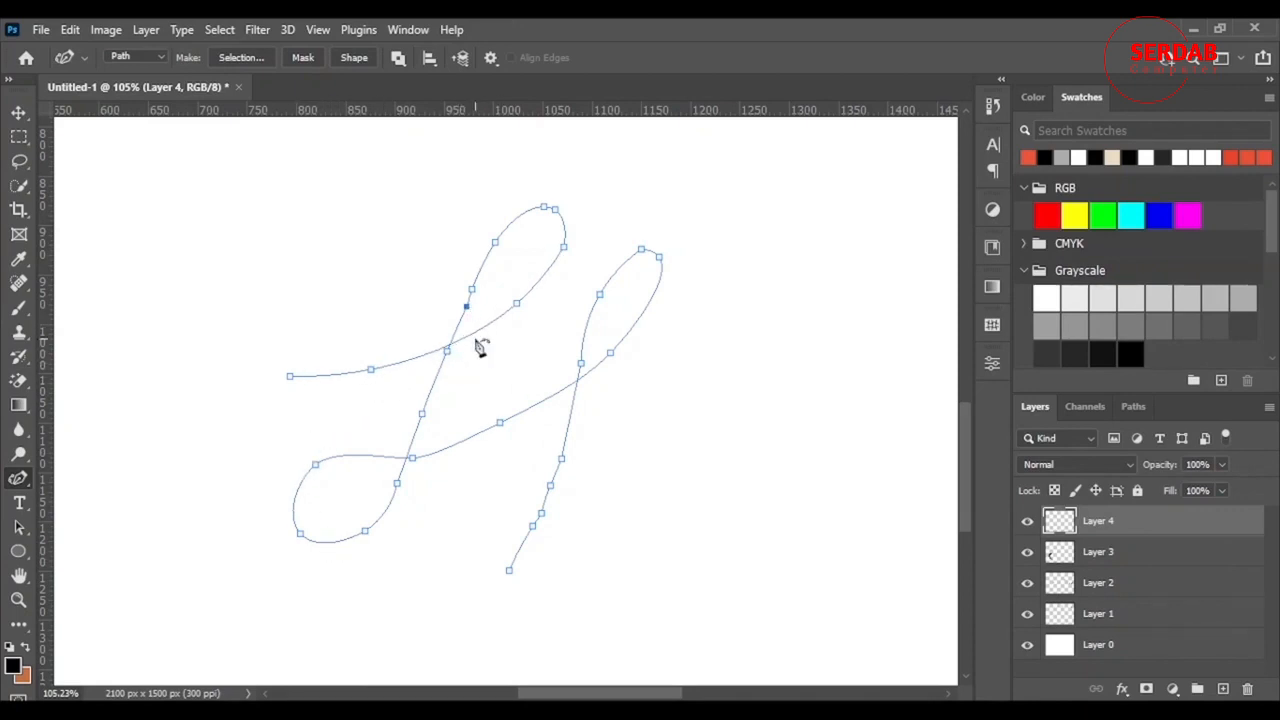
pyautogui.press('Delete')
pyautogui.press('Delete')
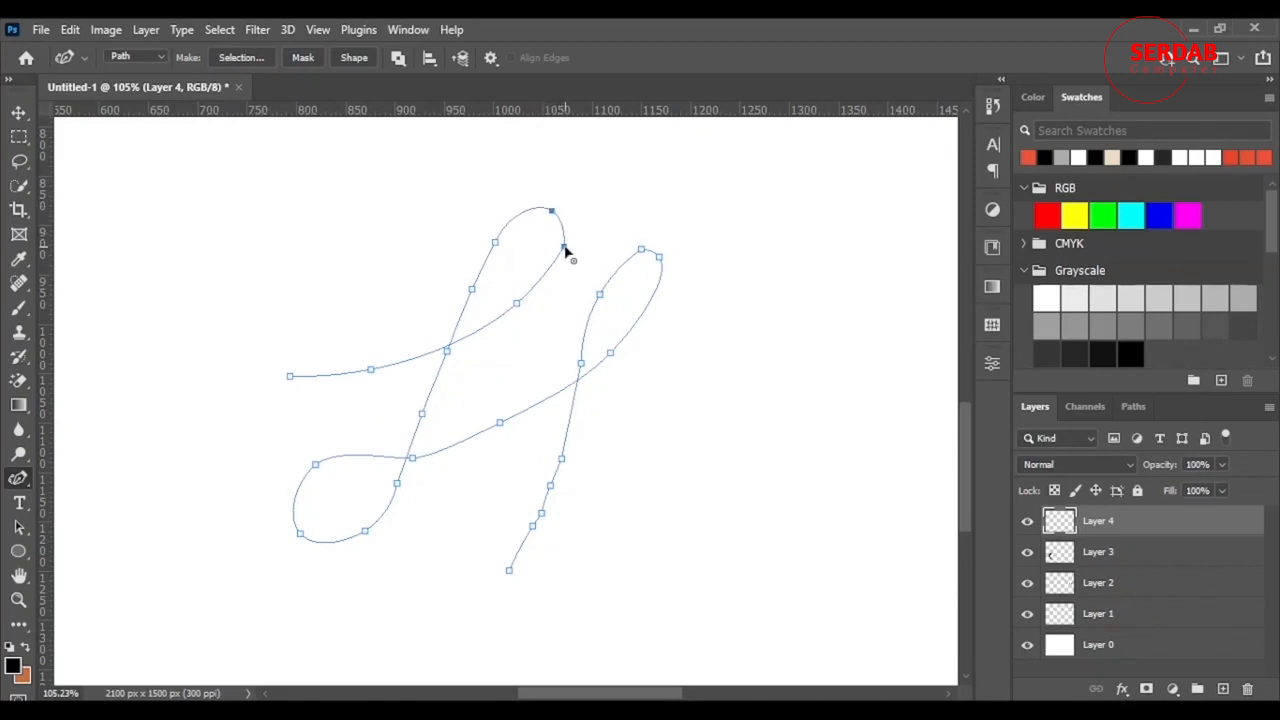
# - Remove anchors along the lower stroke, then add and bend a new anchor on the vertical stroke
pyautogui.click(564, 249)
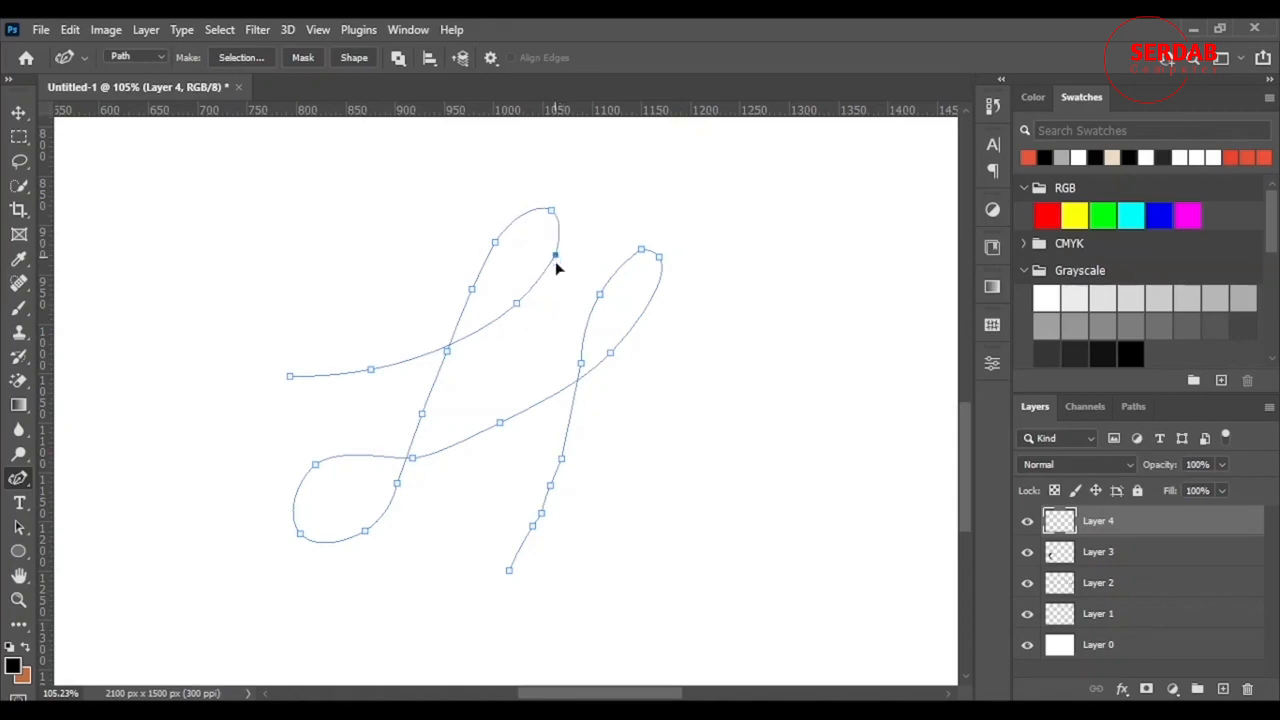
pyautogui.click(533, 526)
pyautogui.click(541, 514)
pyautogui.click(550, 487)
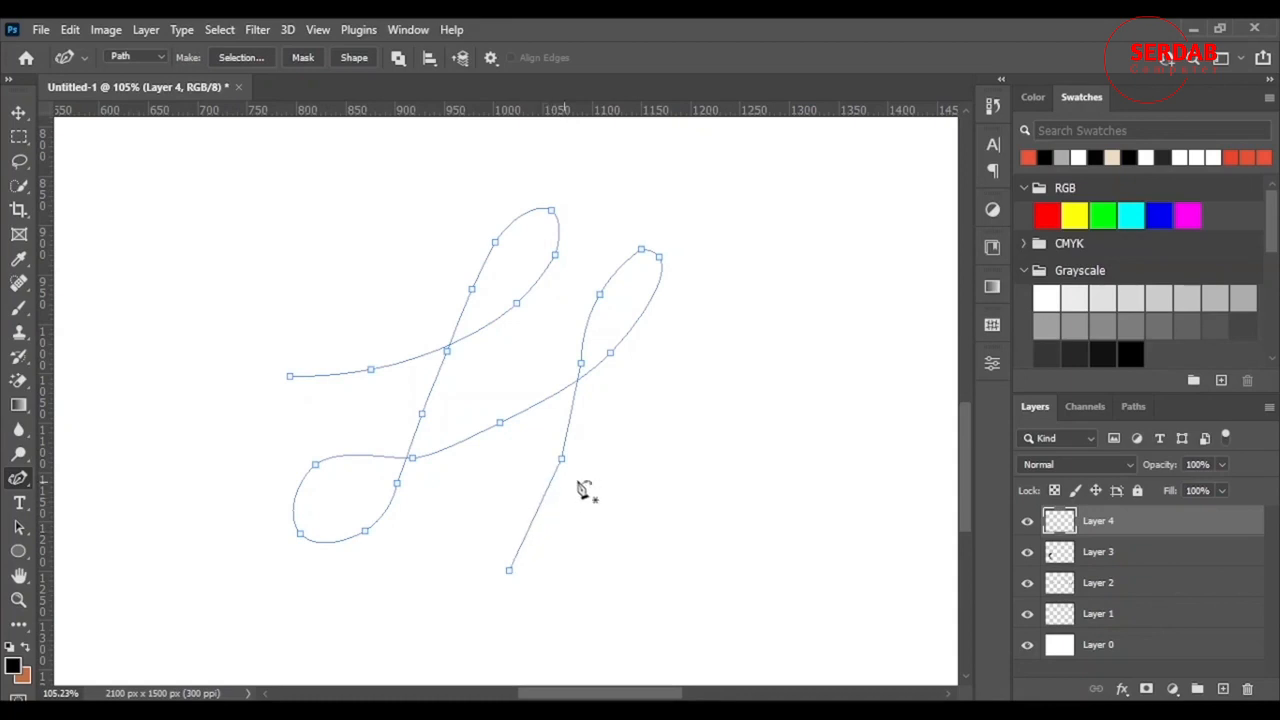
pyautogui.moveTo(561, 458)
pyautogui.mouseDown()
pyautogui.moveTo(547, 457)
pyautogui.moveTo(552, 467)
pyautogui.mouseUp()
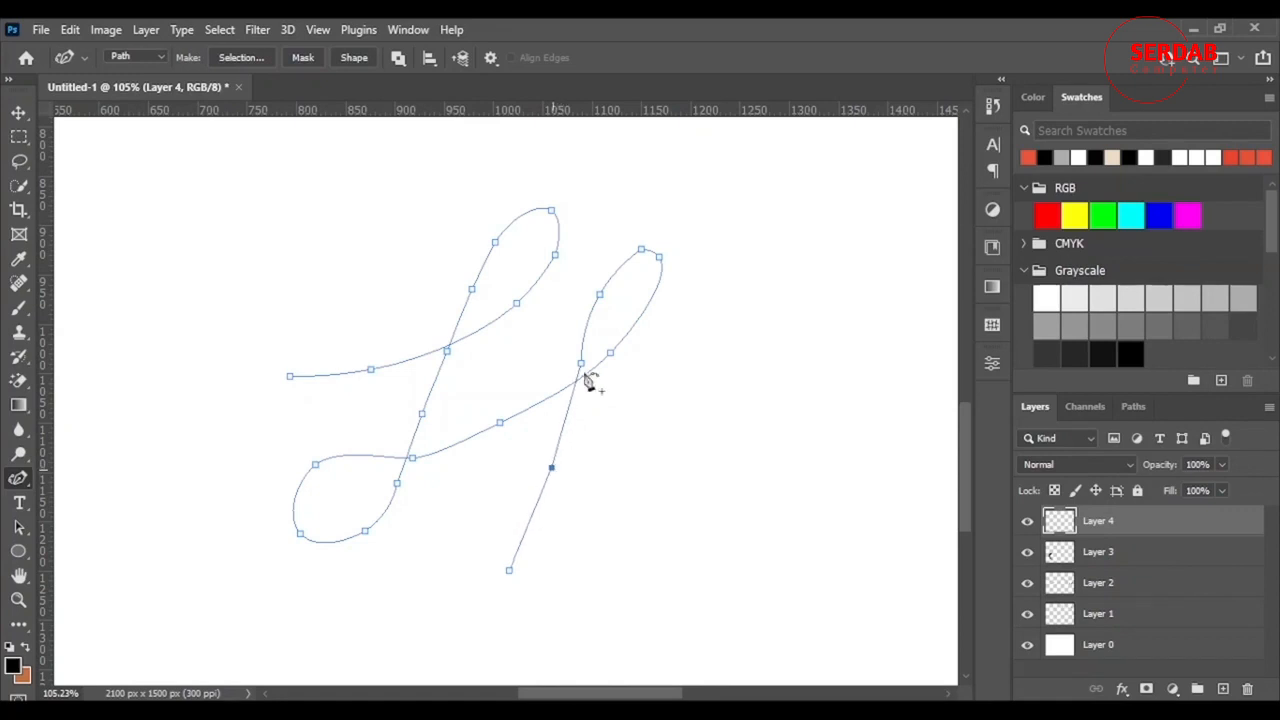
pyautogui.press('Delete')
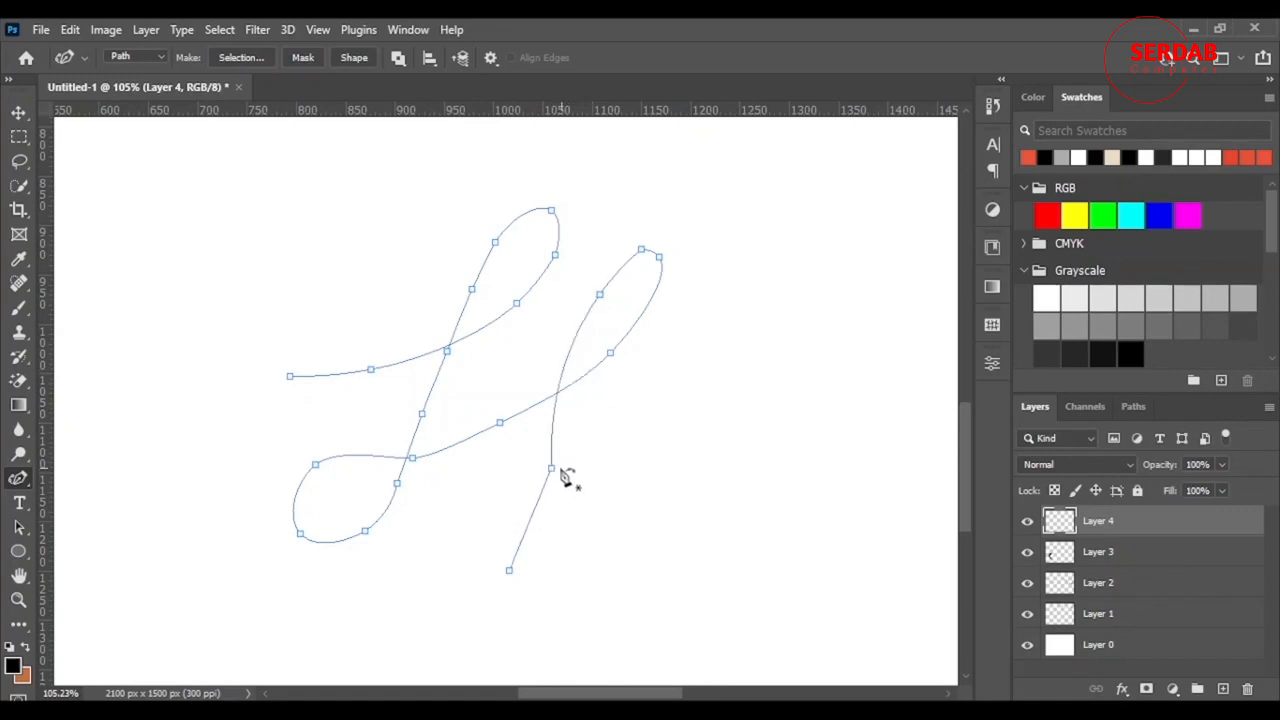
pyautogui.moveTo(566, 379); pyautogui.dragTo(577, 378)
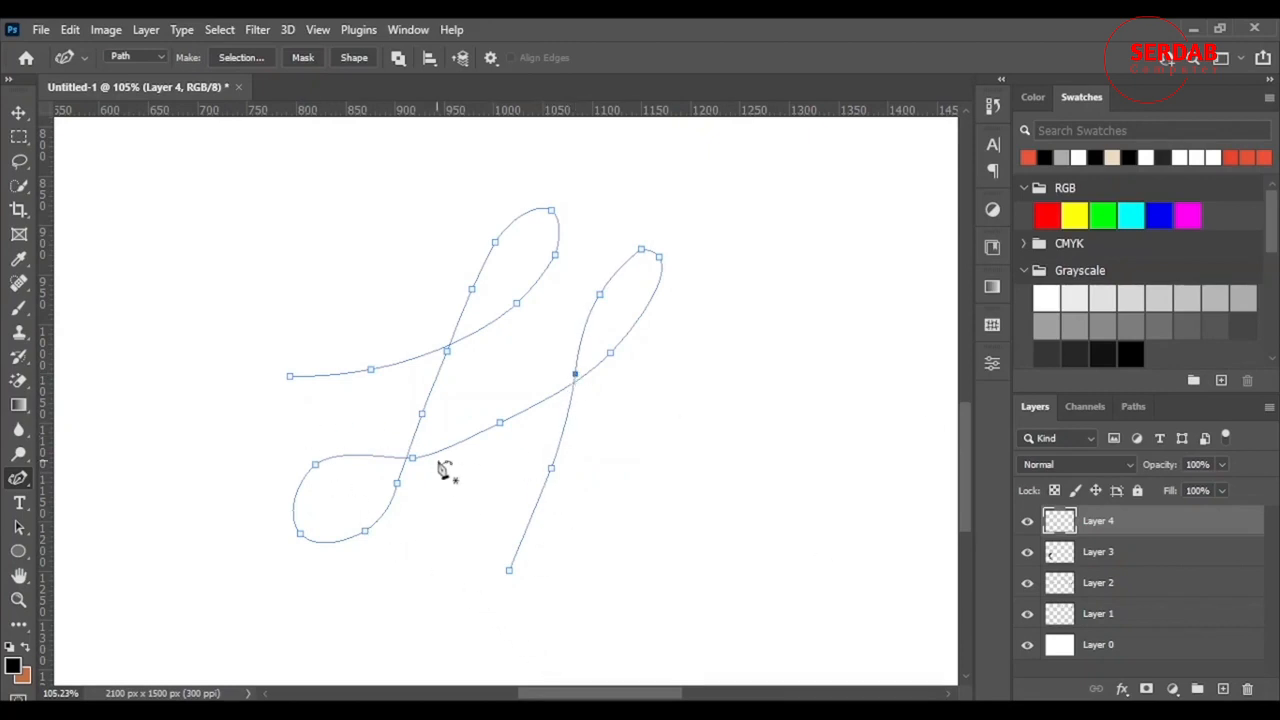
# - Stroke the cursive path with the black brush and hide the path outline
pyautogui.rightClick(513, 356)
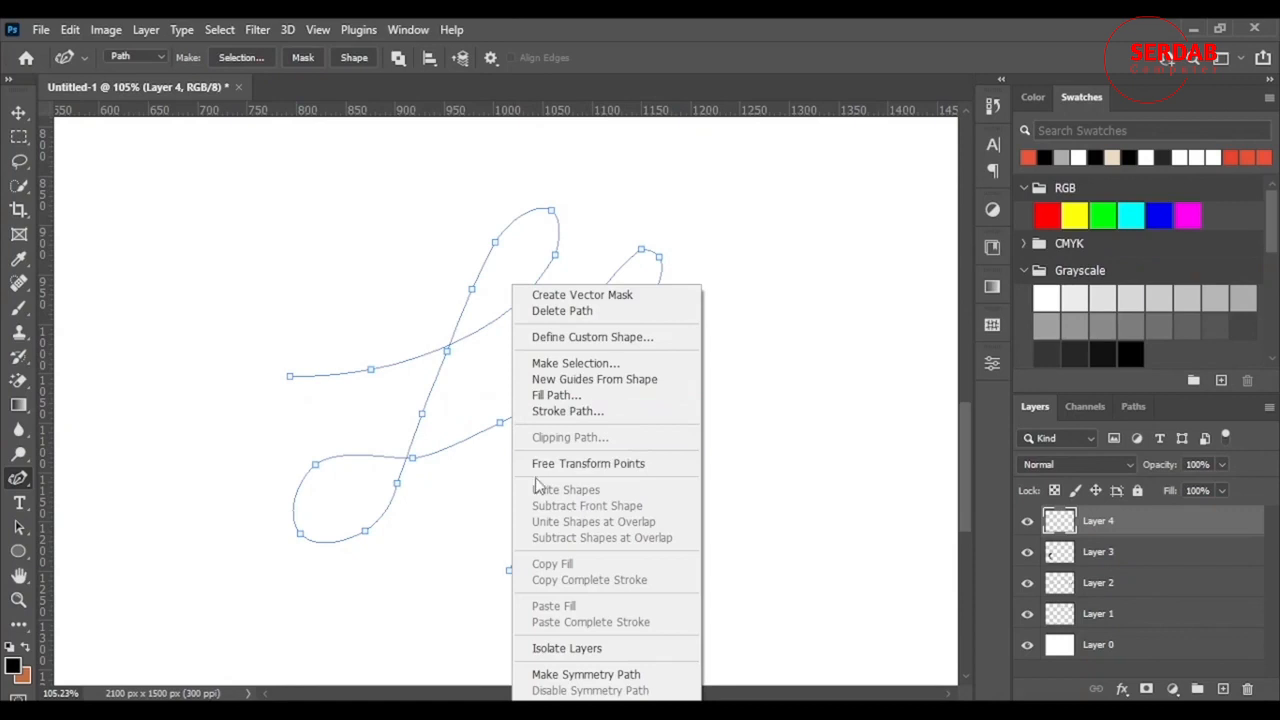
pyautogui.click(623, 418)
pyautogui.click(757, 230)
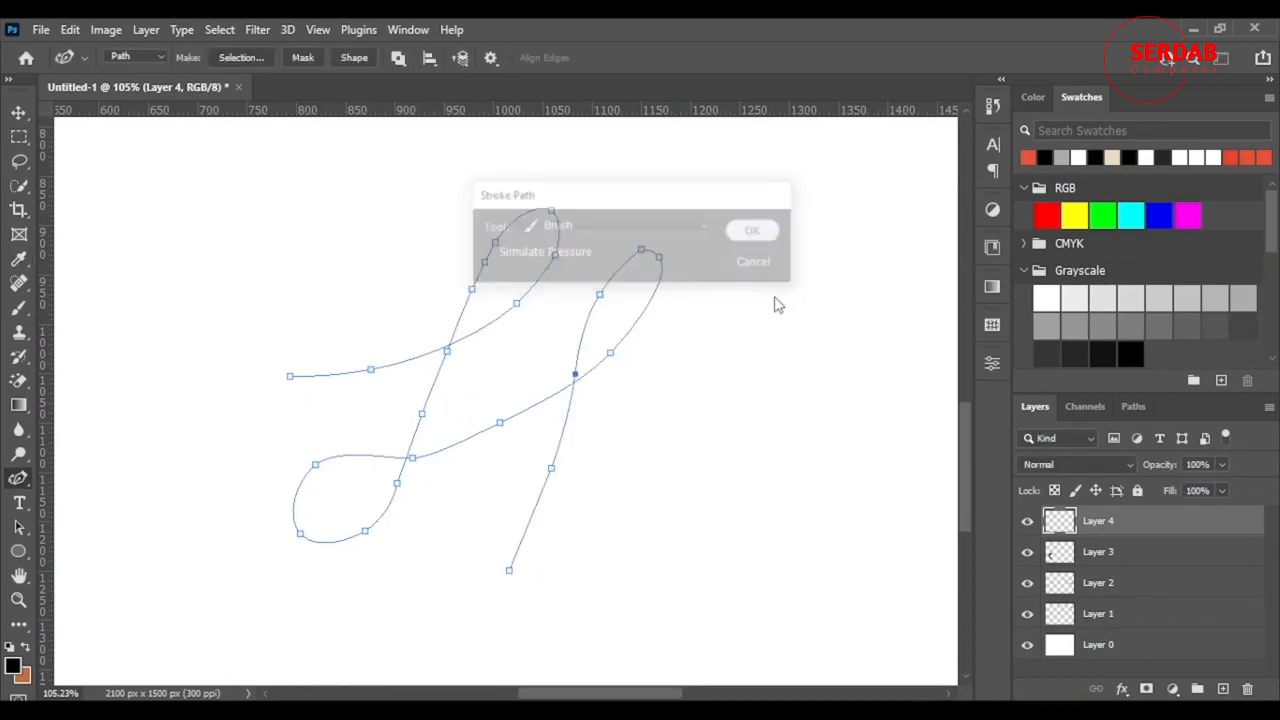
pyautogui.press('Escape')
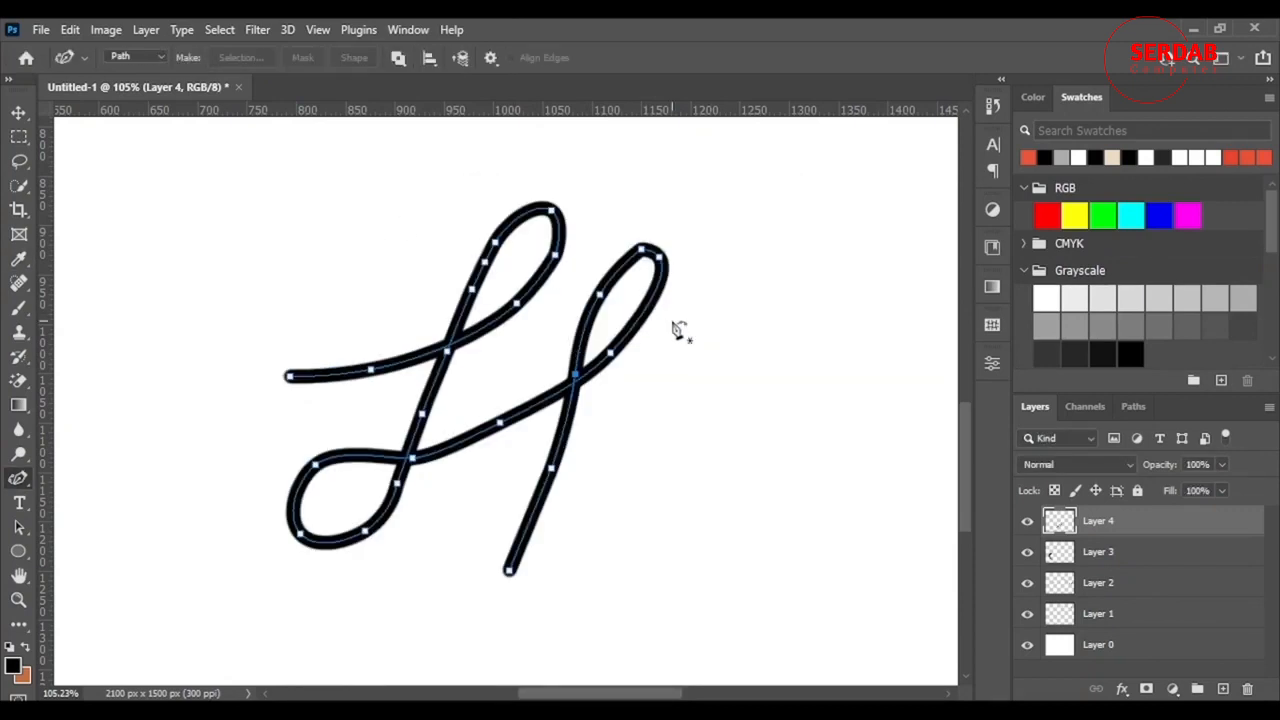
pyautogui.scroll(-6, 545, 337)
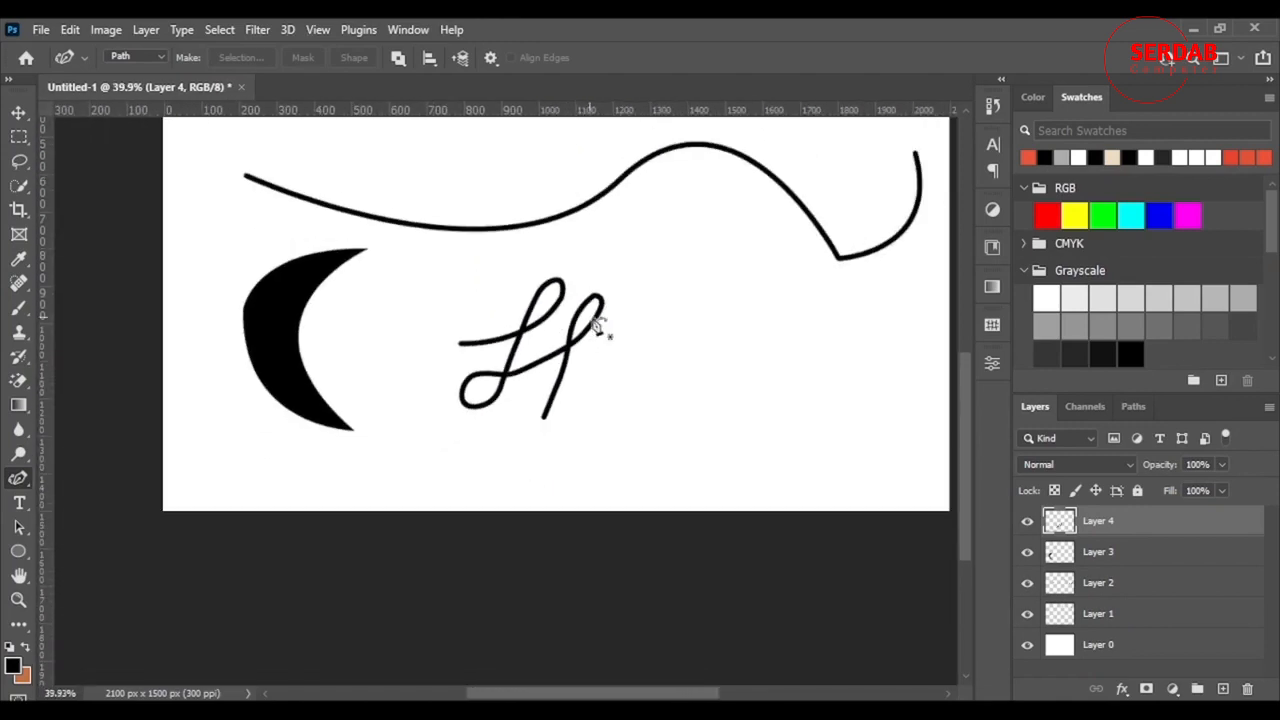
pyautogui.scroll(4, 755, 359)
pyautogui.scroll(-3, 755, 359)
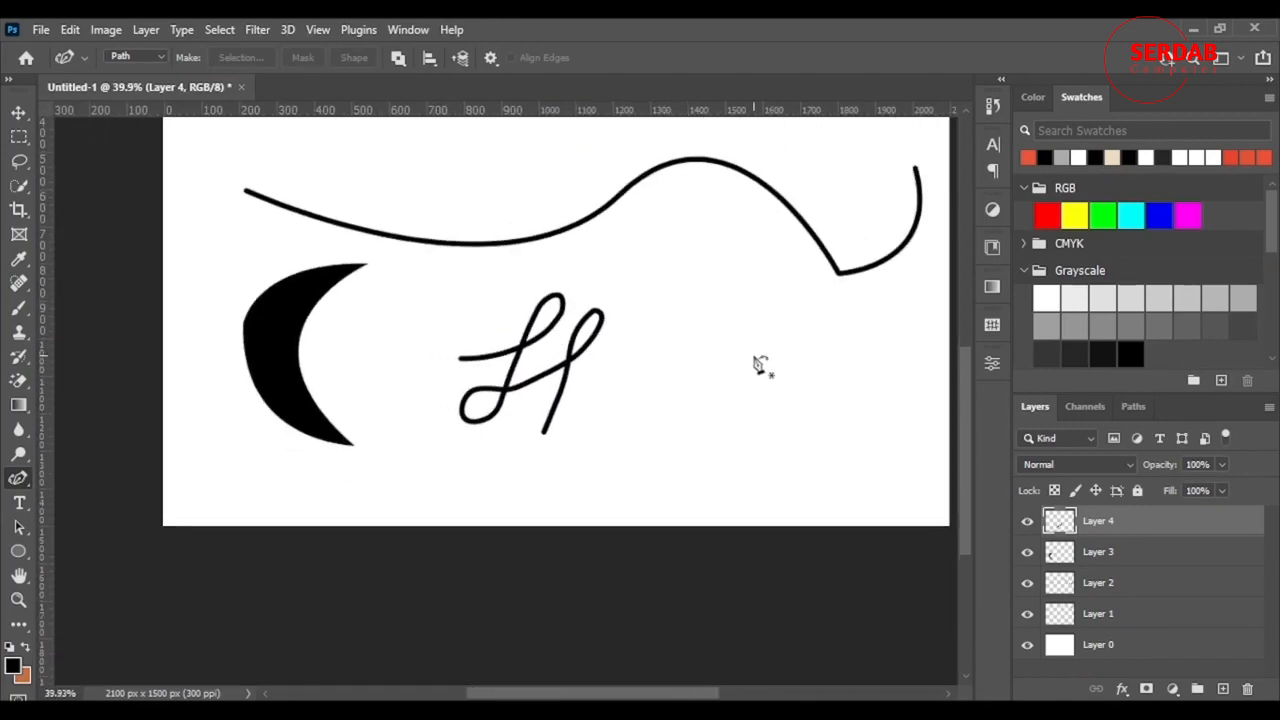
# - Move the stroked cursive H beside the black crescent with the Move tool
pyautogui.click(19, 112)
pyautogui.moveTo(580, 380); pyautogui.dragTo(461, 360)
pyautogui.scroll(3, 634, 374)
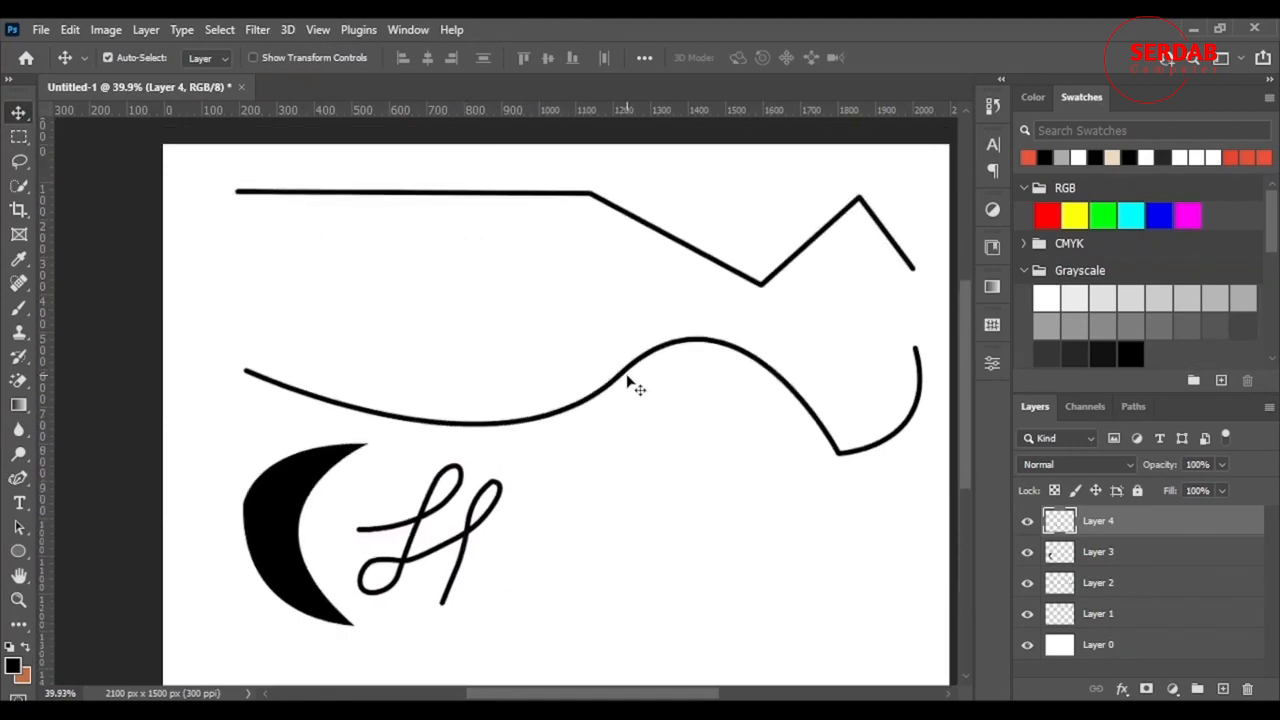
pyautogui.scroll(-3, 513, 517)
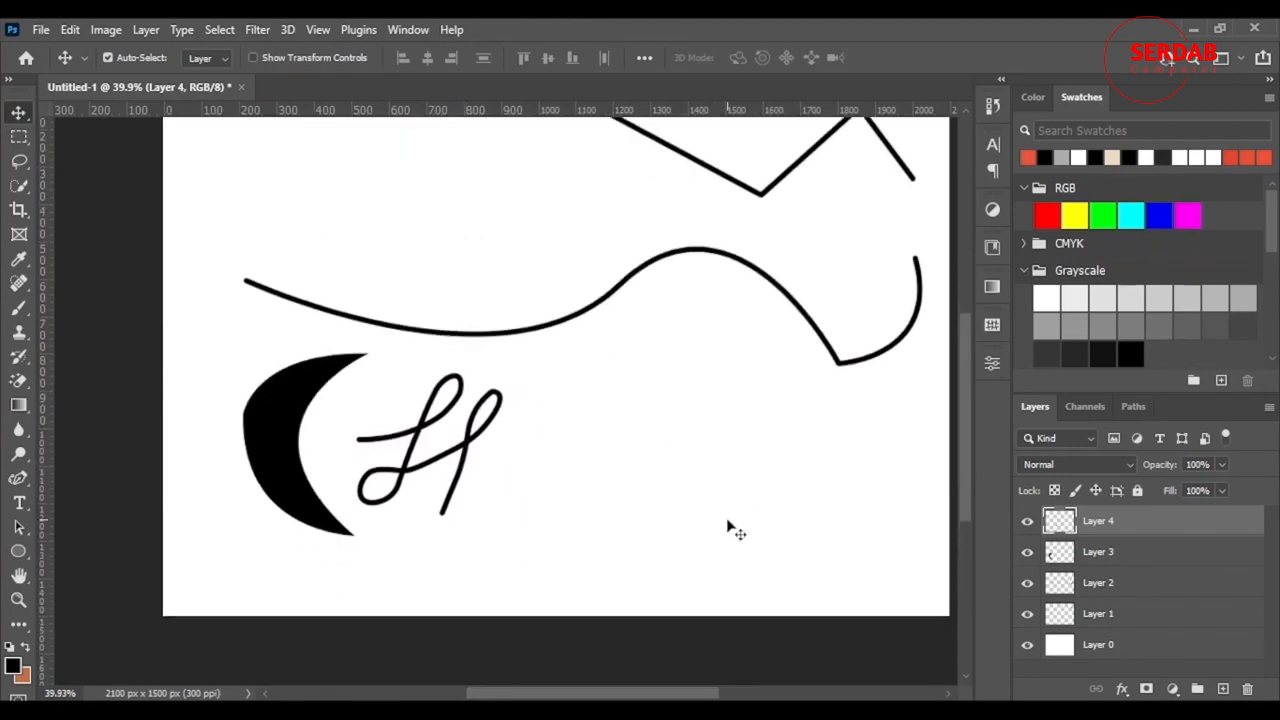
pyautogui.click(19, 478)
pyautogui.rightClick(27, 485)
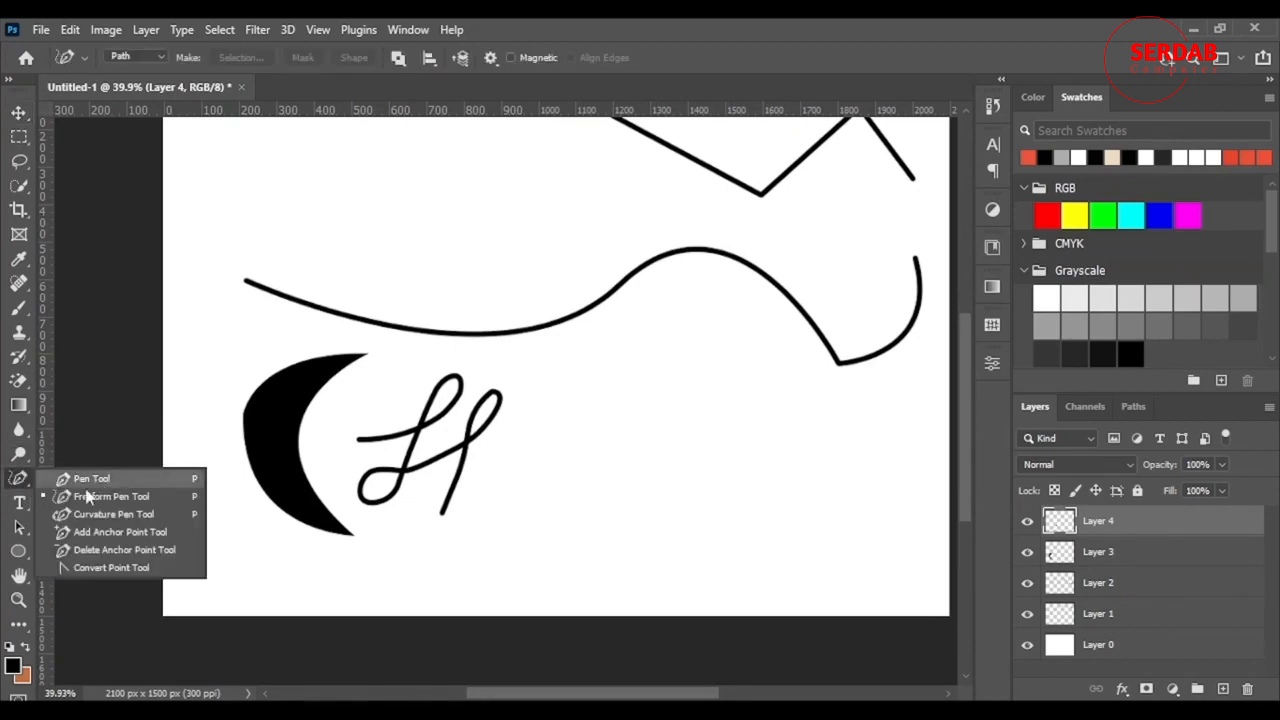
pyautogui.click(145, 496)
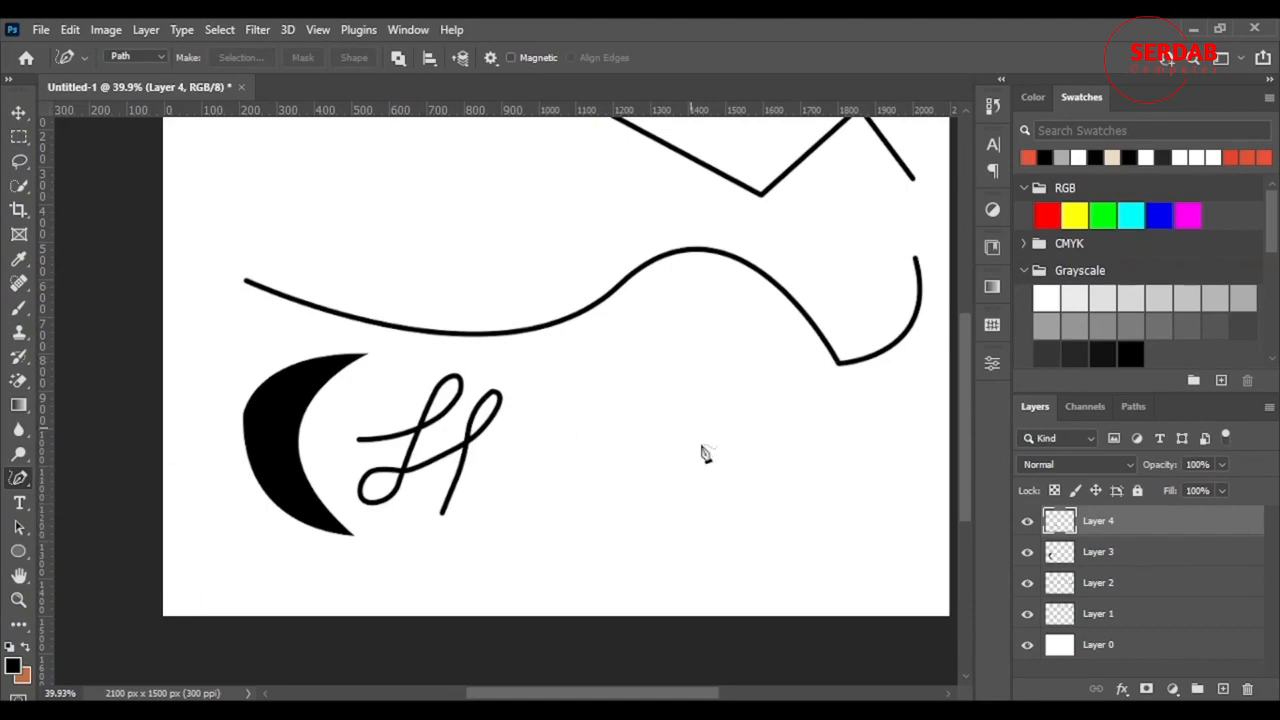
pyautogui.moveTo(754, 300)
pyautogui.mouseDown()
pyautogui.moveTo(730, 330)
pyautogui.moveTo(795, 513)
pyautogui.moveTo(692, 563)
pyautogui.moveTo(631, 494)
pyautogui.moveTo(748, 488)
pyautogui.mouseUp()
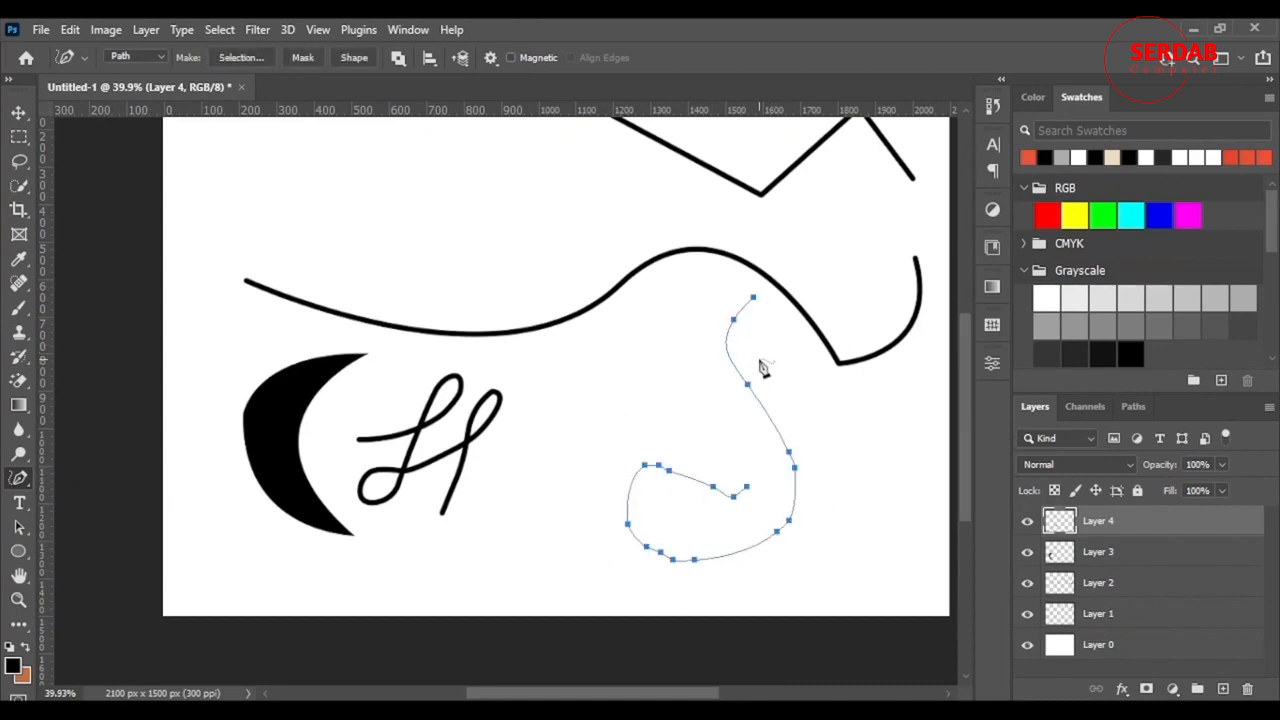
pyautogui.hotkey('ctrl', 'z')
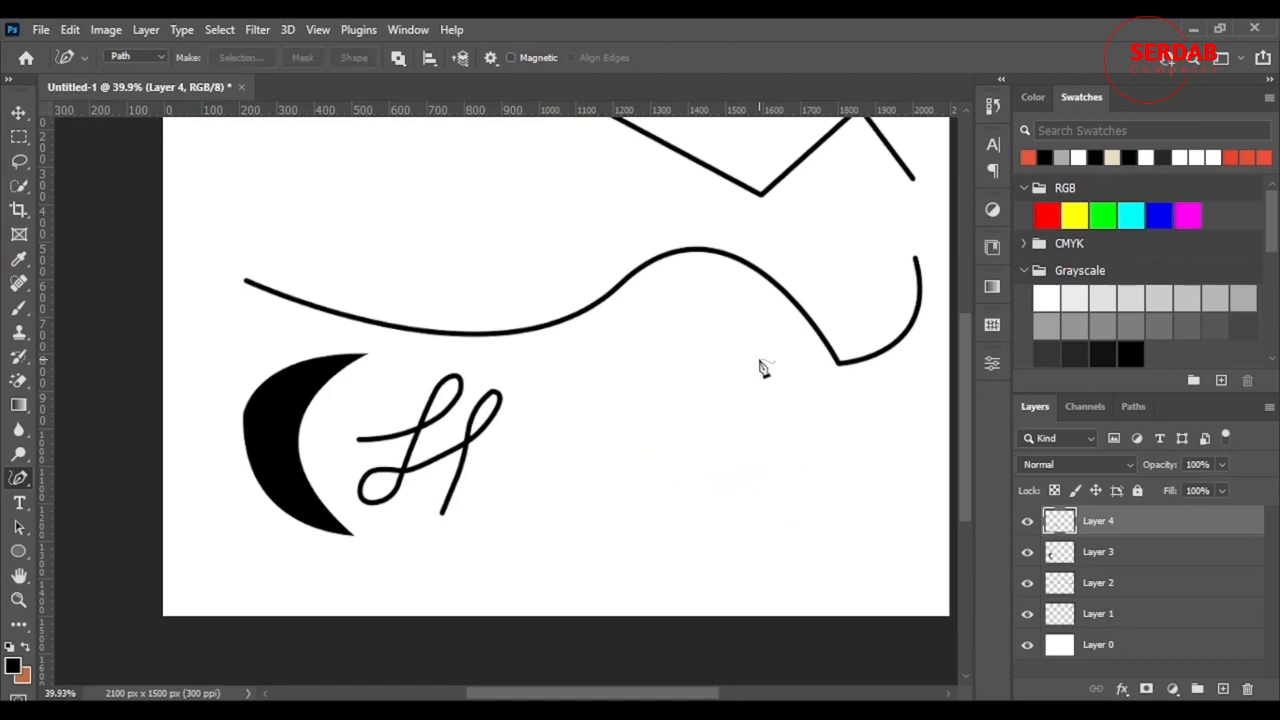
pyautogui.scroll(2, 762, 364)
pyautogui.scroll(-3, 798, 206)
pyautogui.scroll(3, 687, 290)
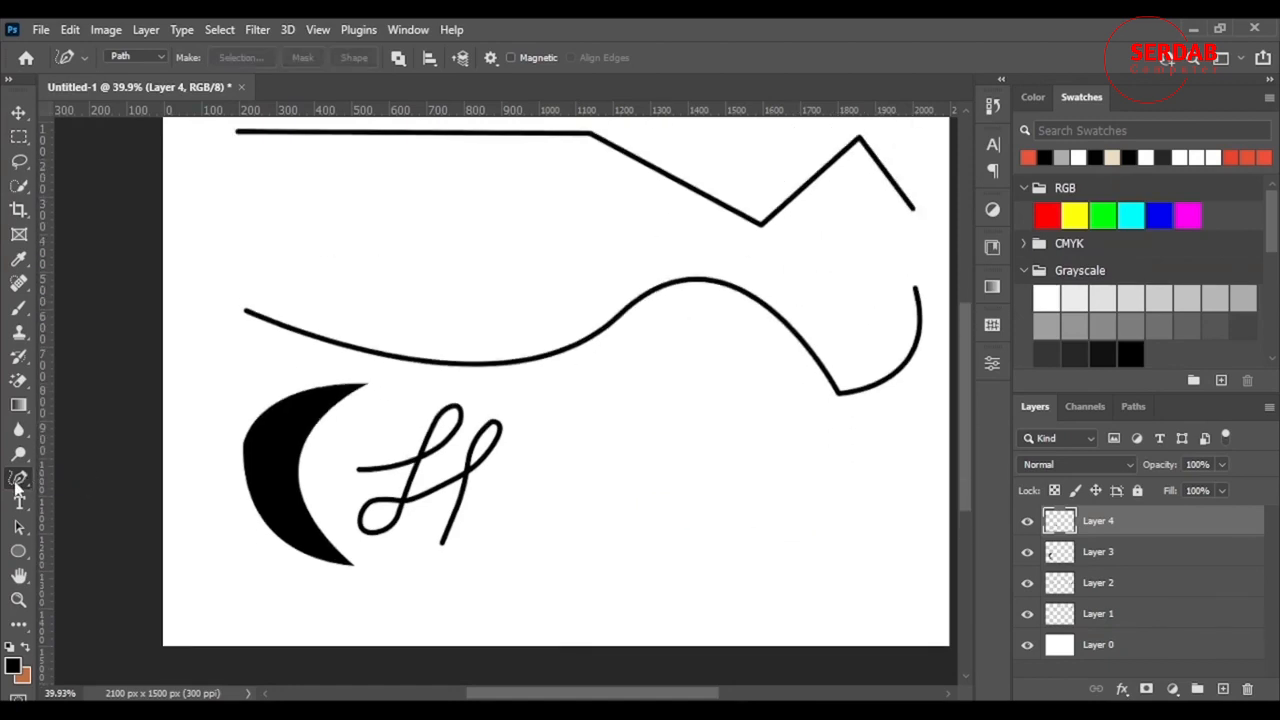
pyautogui.rightClick(17, 484)
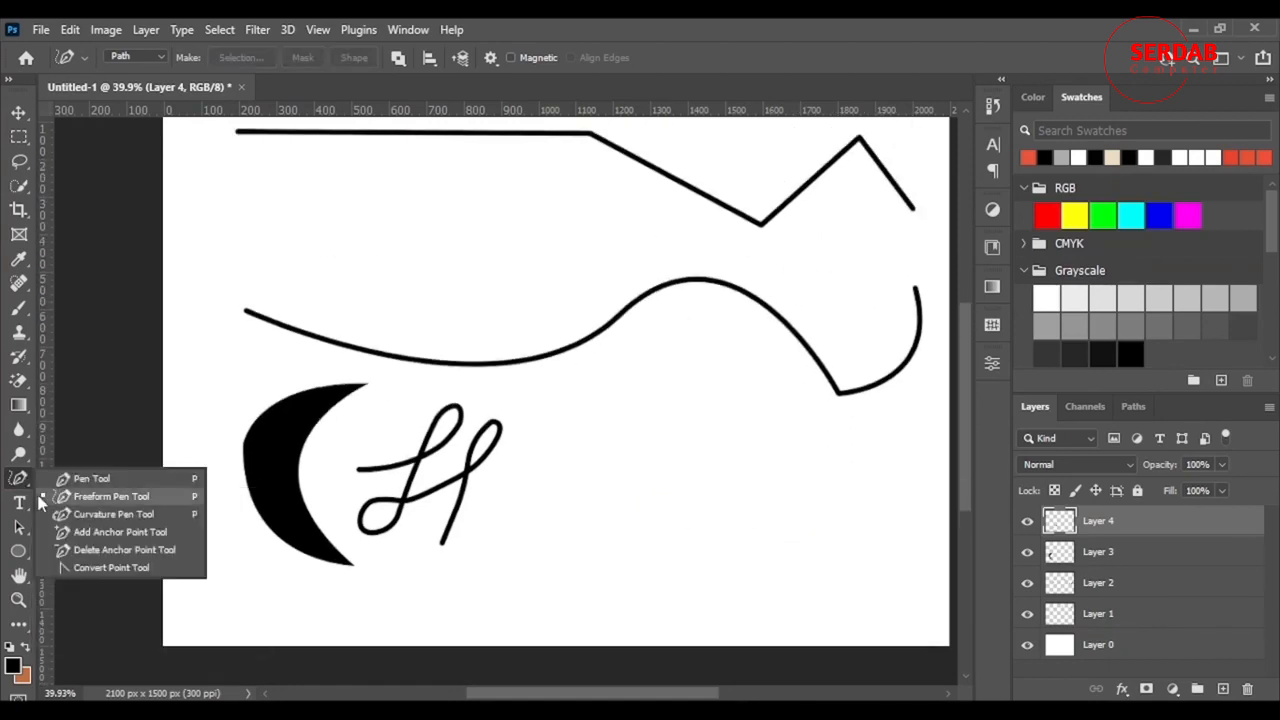
# - On a new layer, draw a closed five-anchor curved loop with the Curvature Pen
pyautogui.click(132, 514)
pyautogui.scroll(-2, 517, 428)
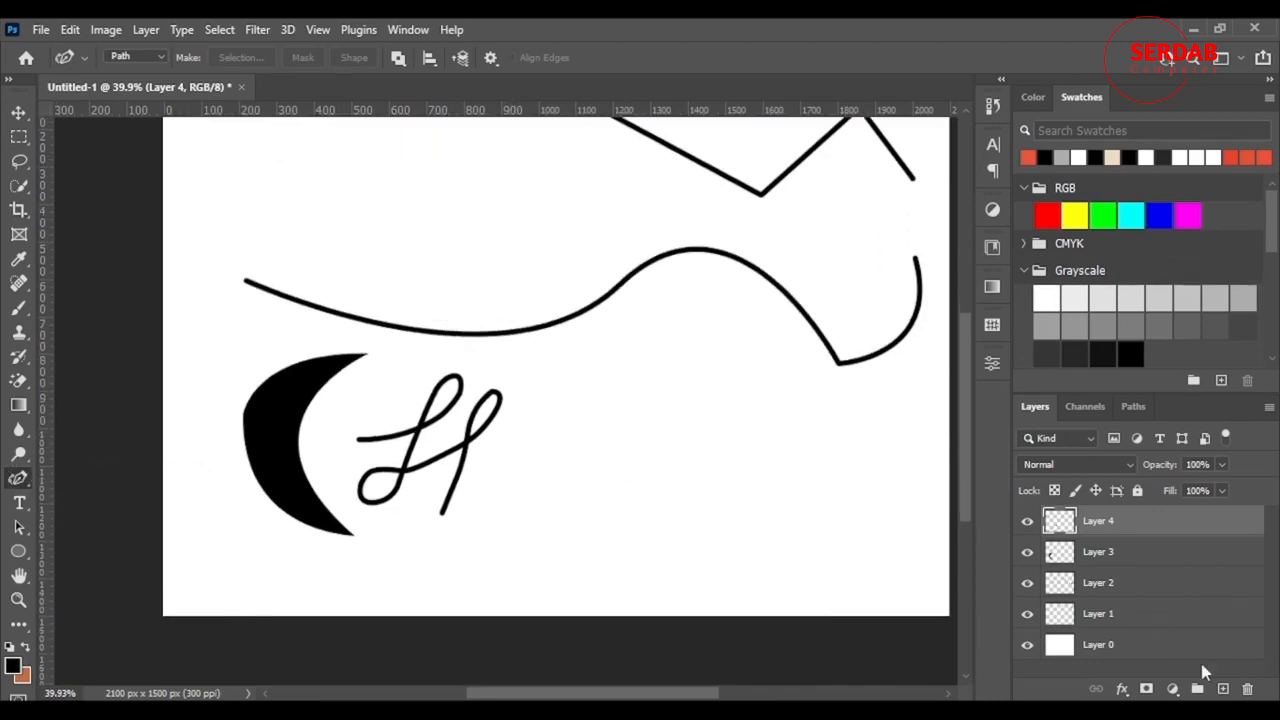
pyautogui.click(1222, 689)
pyautogui.click(558, 464)
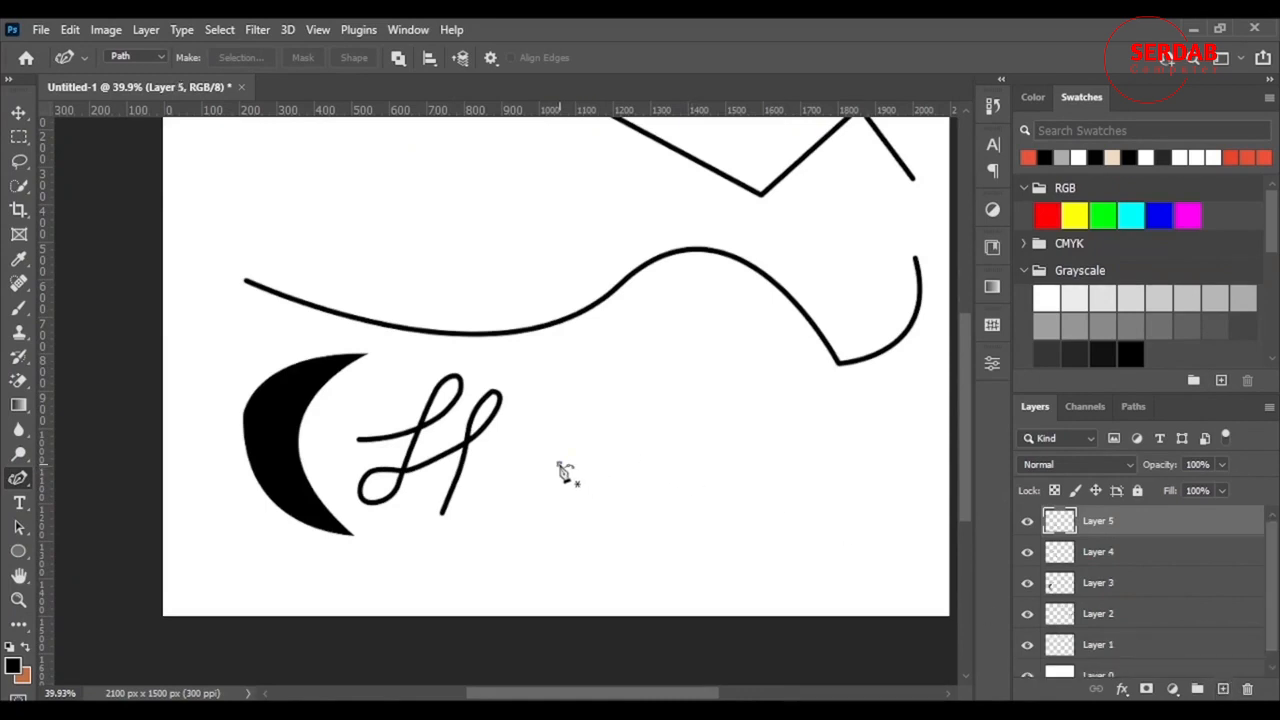
pyautogui.click(768, 375)
pyautogui.click(840, 497)
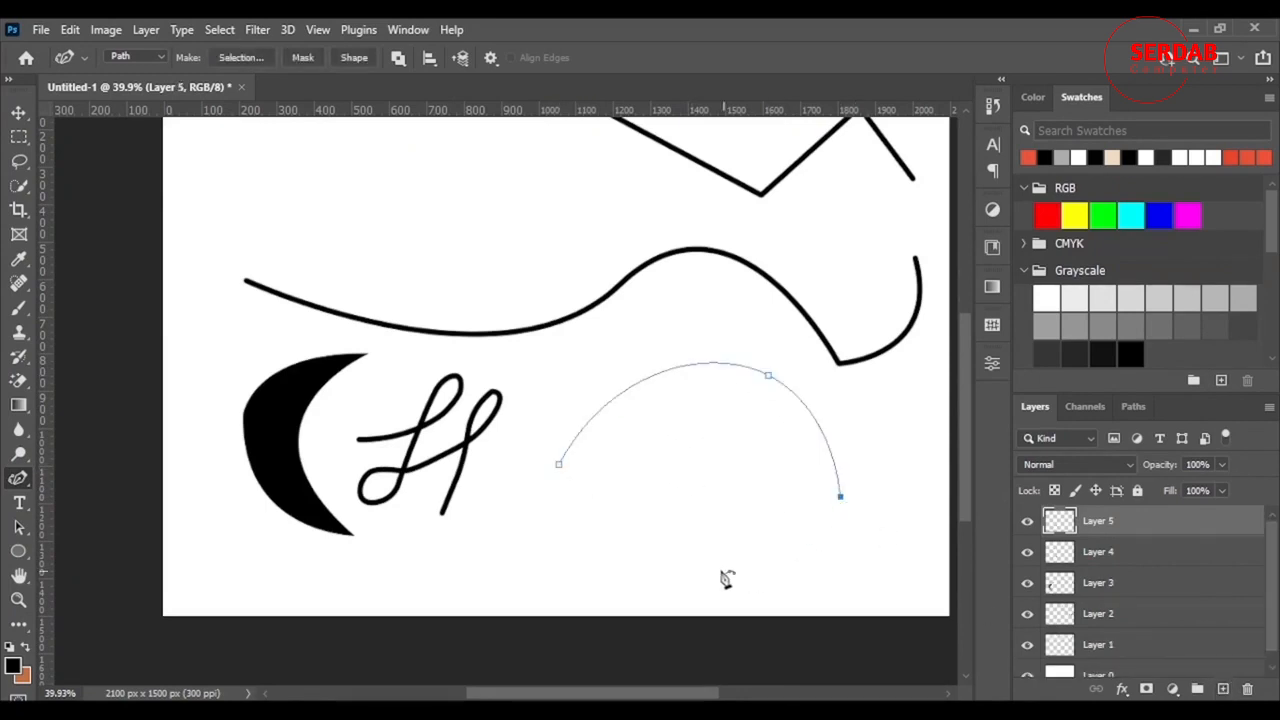
pyautogui.click(696, 563)
pyautogui.click(580, 537)
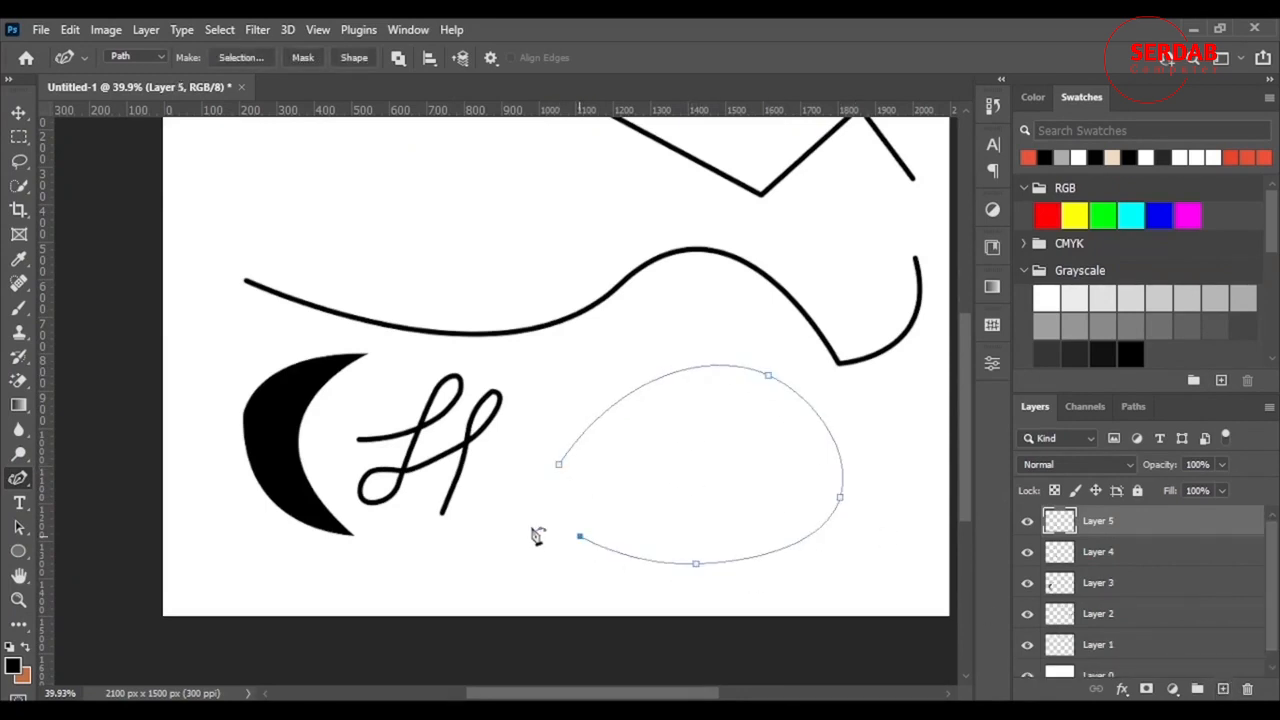
pyautogui.click(558, 464)
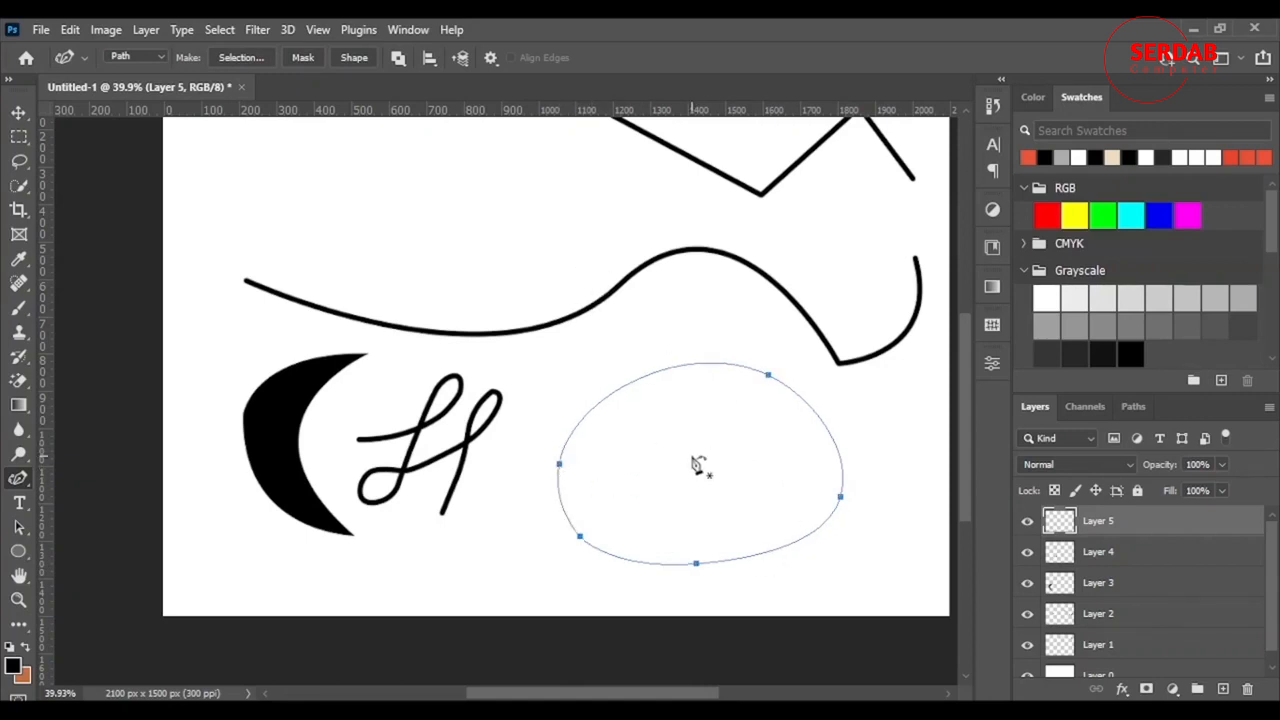
# - Add anchors on the top, right, bottom and left edges and pull them inward into a star
pyautogui.click(638, 380)
pyautogui.moveTo(639, 381); pyautogui.dragTo(697, 484)
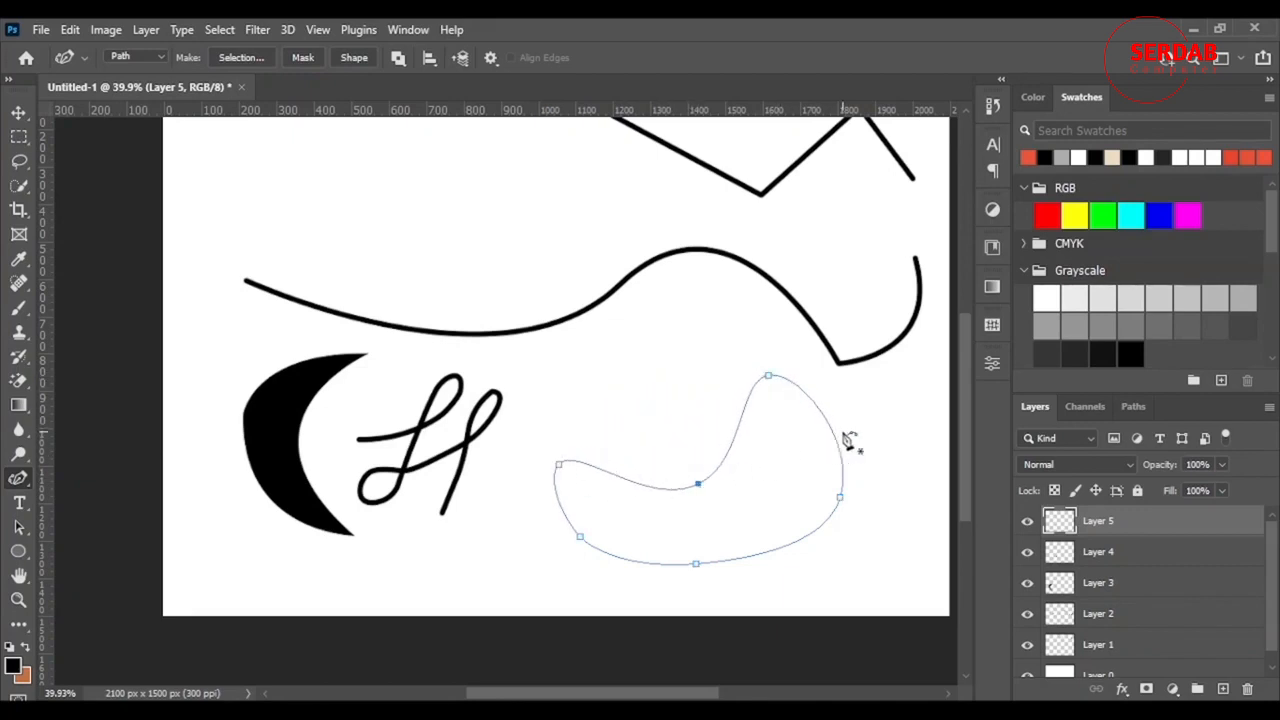
pyautogui.click(818, 453)
pyautogui.moveTo(817, 455); pyautogui.dragTo(790, 467)
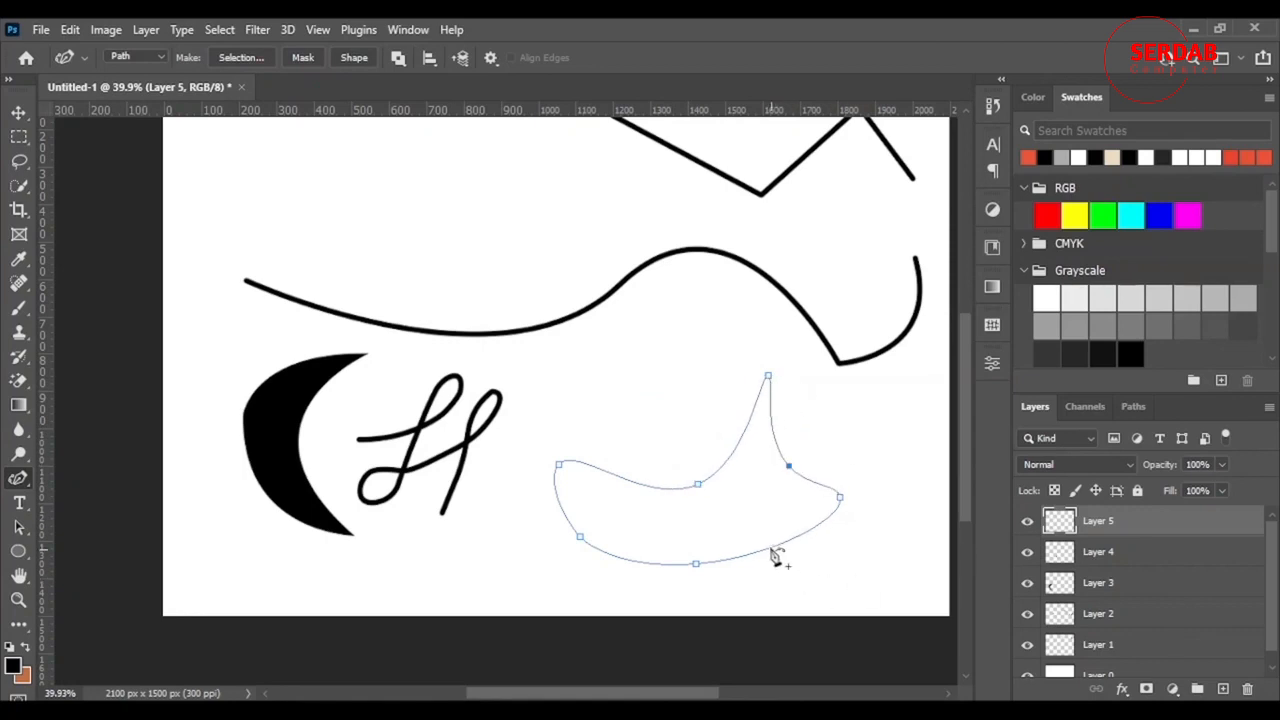
pyautogui.moveTo(771, 549); pyautogui.dragTo(760, 512)
pyautogui.moveTo(660, 566); pyautogui.dragTo(687, 516)
pyautogui.click(562, 509)
pyautogui.moveTo(563, 508); pyautogui.dragTo(598, 511)
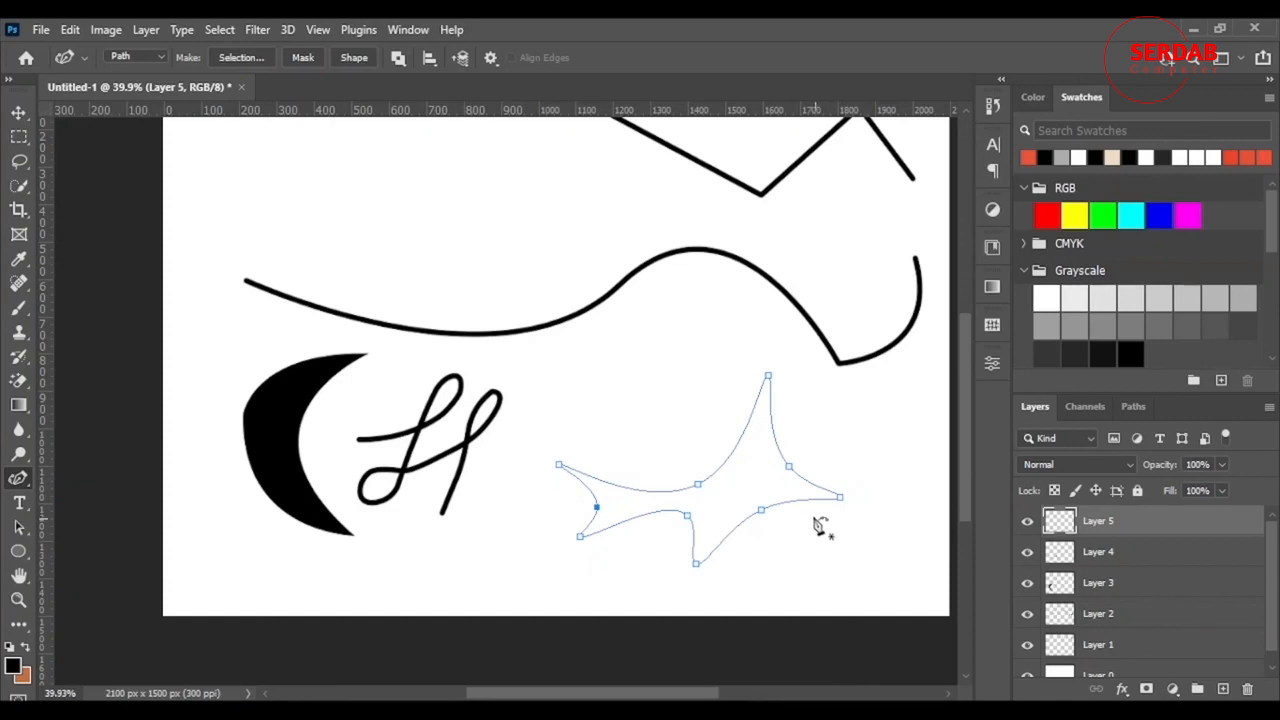
# - Convert the star's left, lower-left, bottom, right and top anchors to sharp corners
pyautogui.rightClick(15, 479)
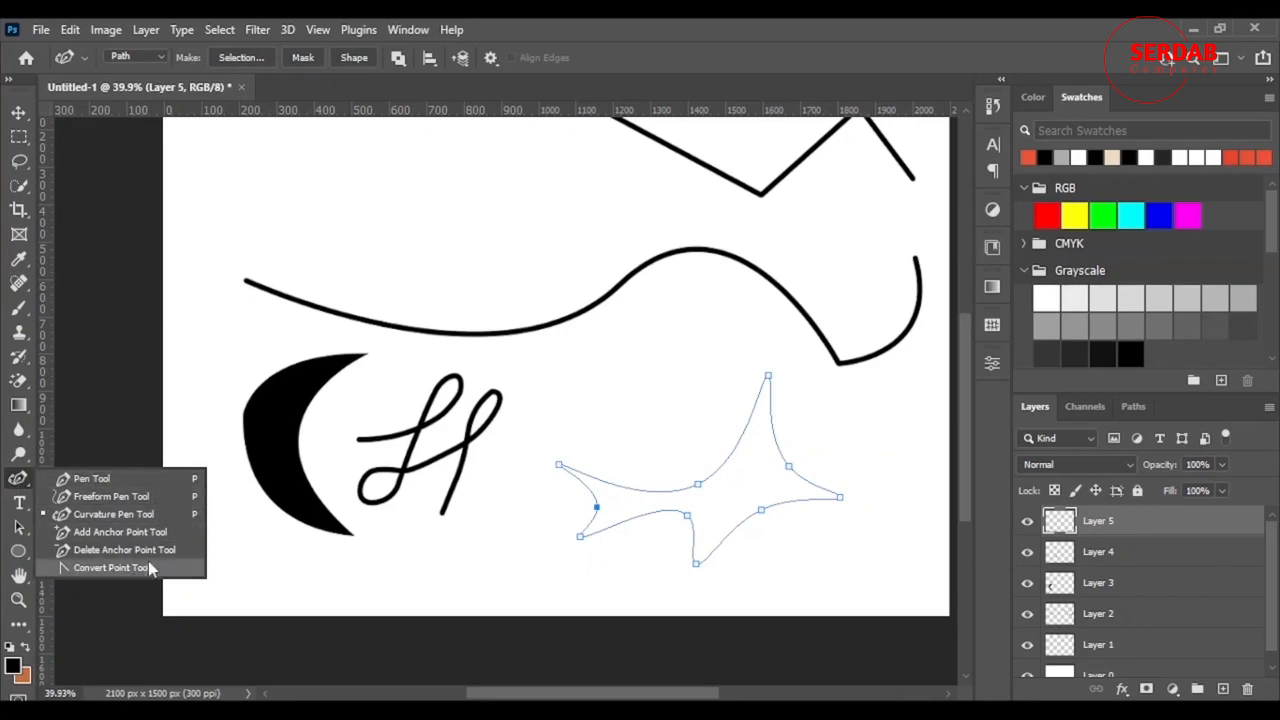
pyautogui.click(111, 568)
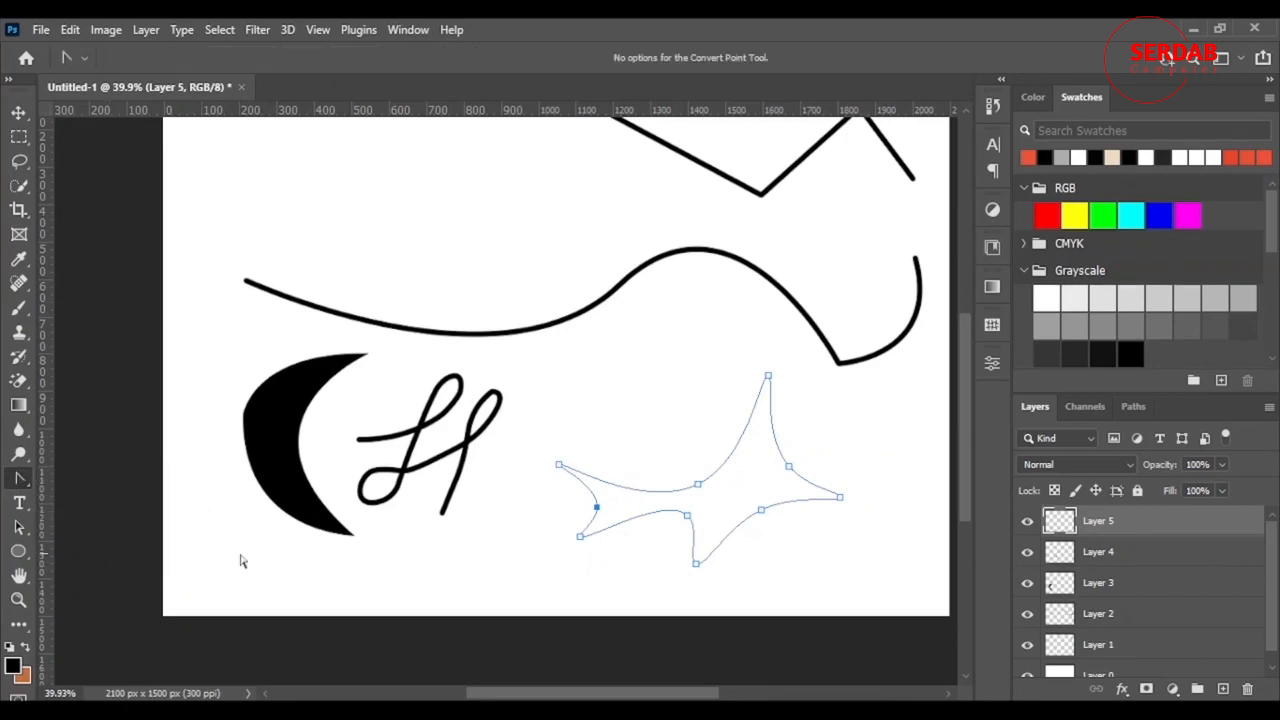
pyautogui.click(559, 467)
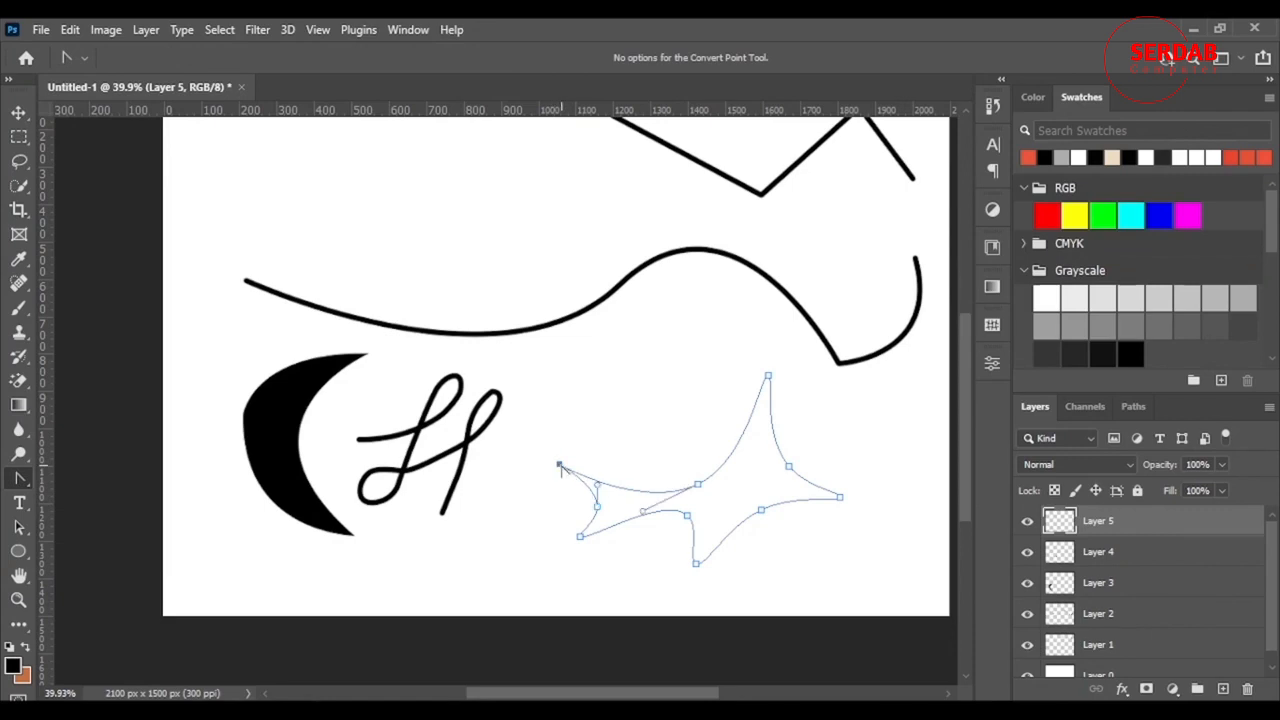
pyautogui.click(581, 538)
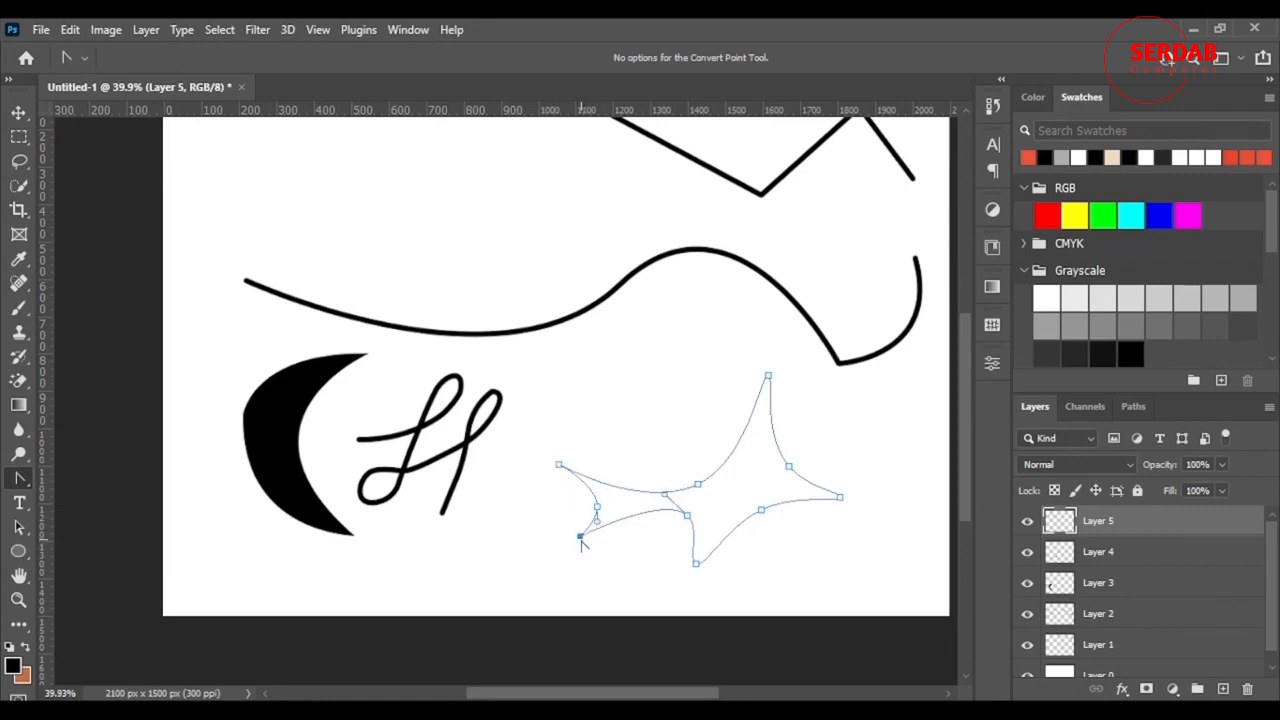
pyautogui.click(697, 565)
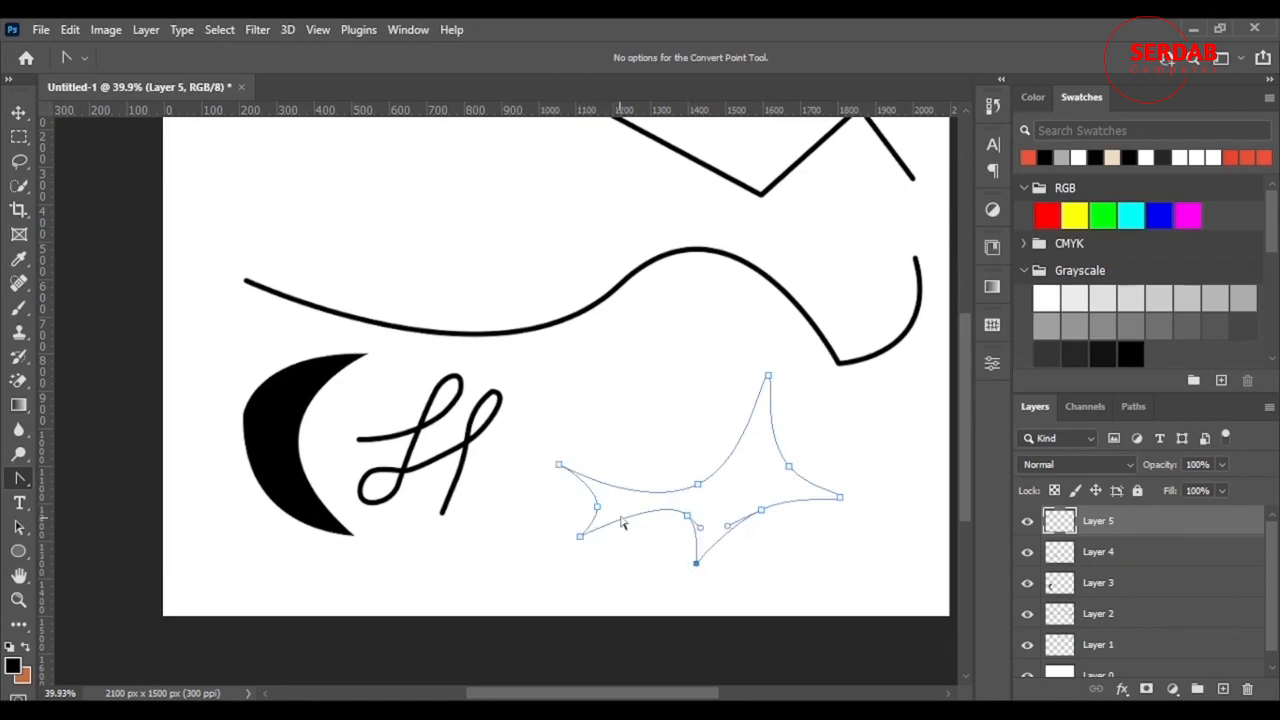
pyautogui.click(841, 498)
pyautogui.click(768, 377)
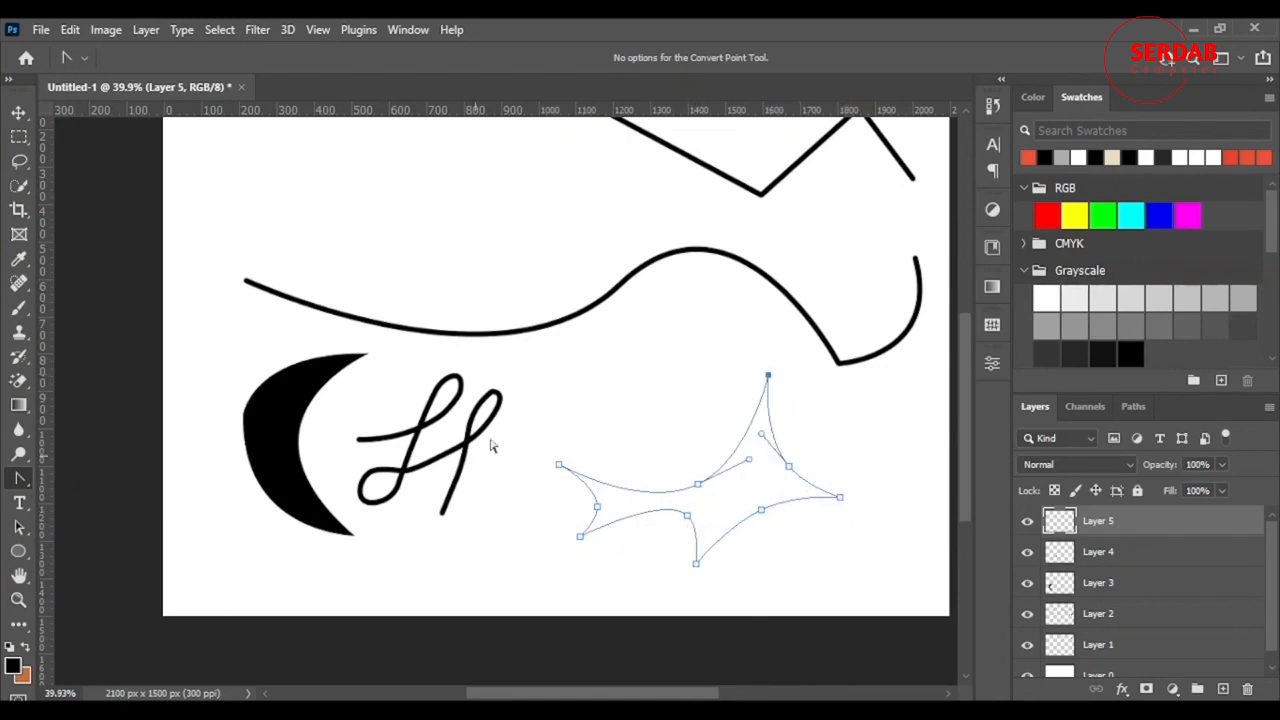
pyautogui.scroll(-3, 585, 500)
pyautogui.scroll(3, 578, 490)
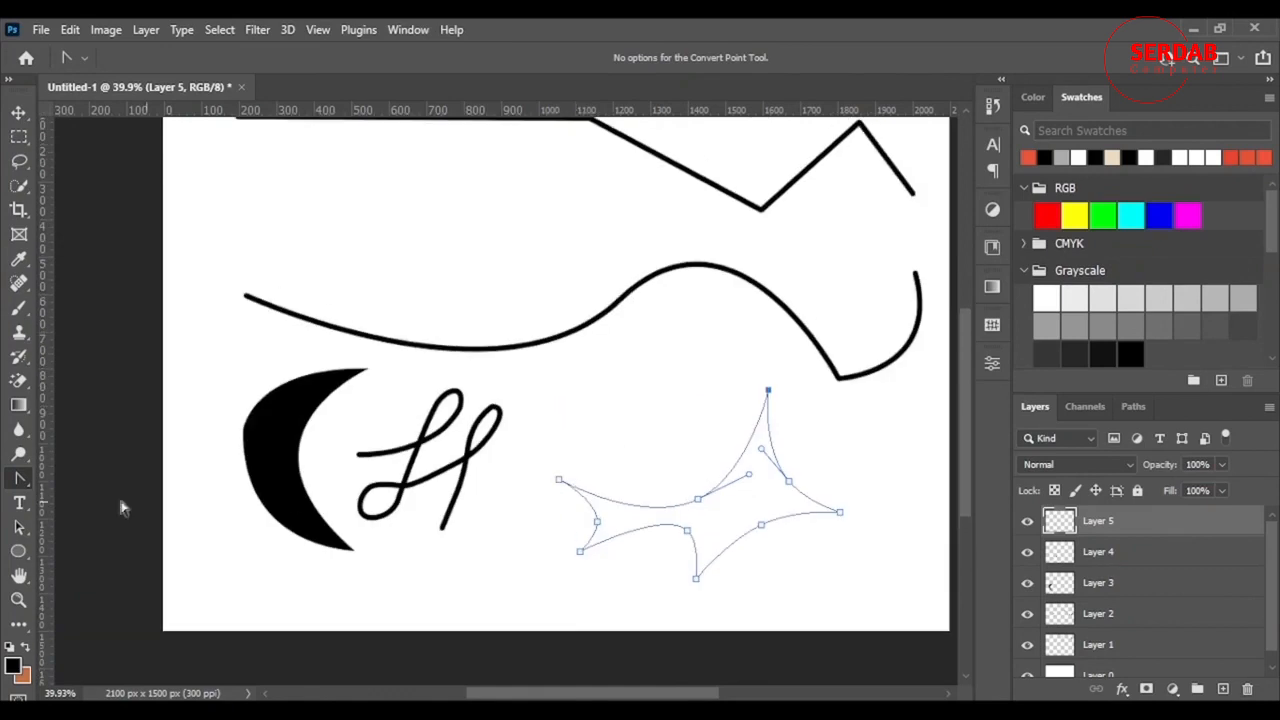
pyautogui.rightClick(20, 481)
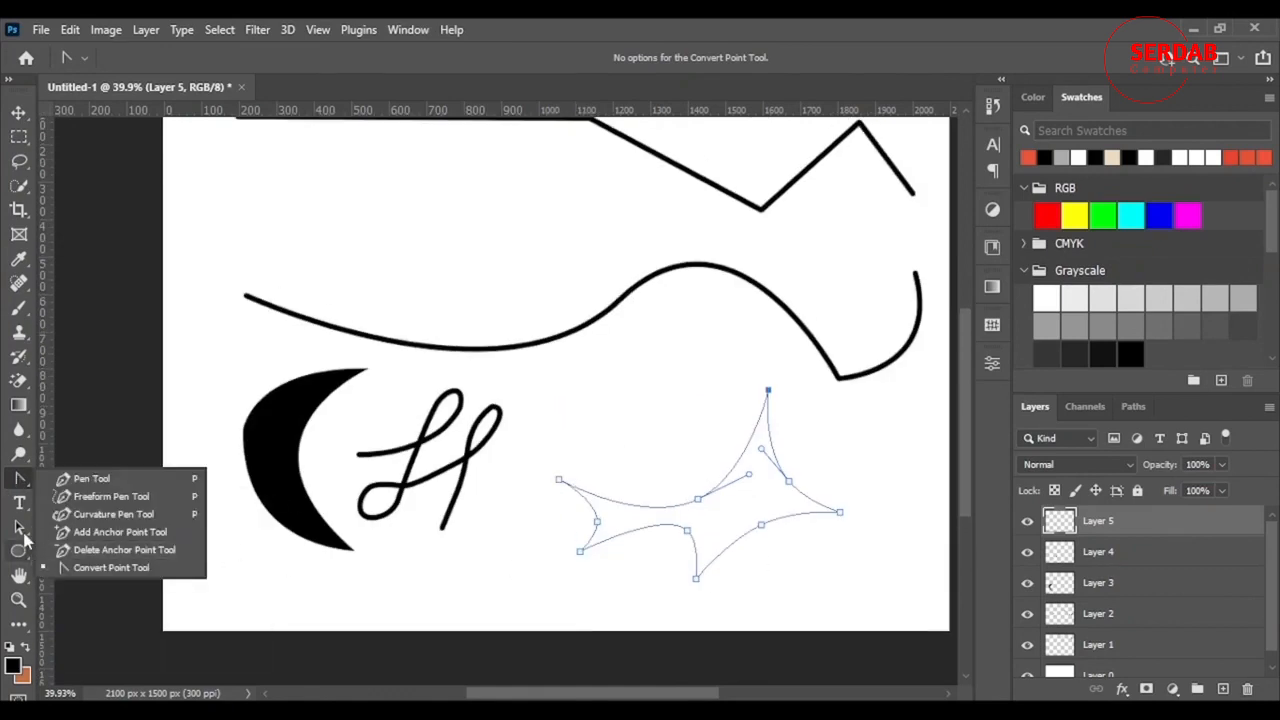
# - Add and raise an anchor on the star's upper-left edge, then fill the star solid black
pyautogui.click(160, 514)
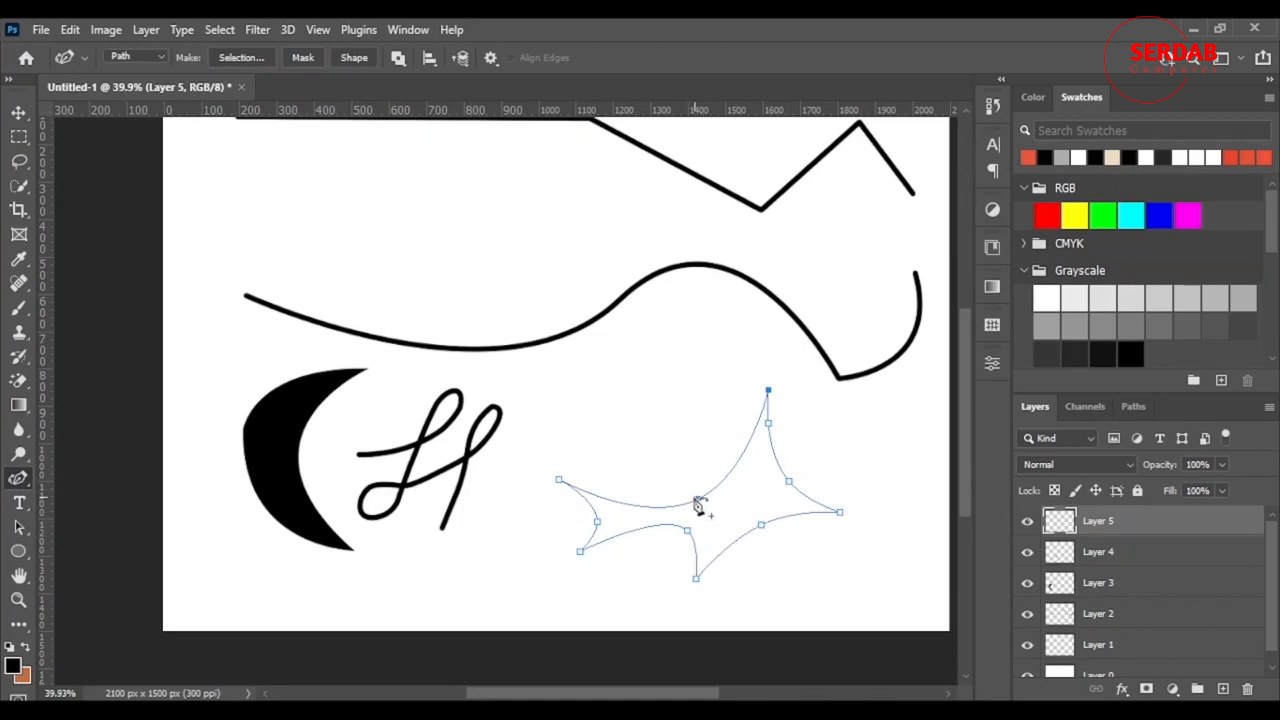
pyautogui.click(647, 504)
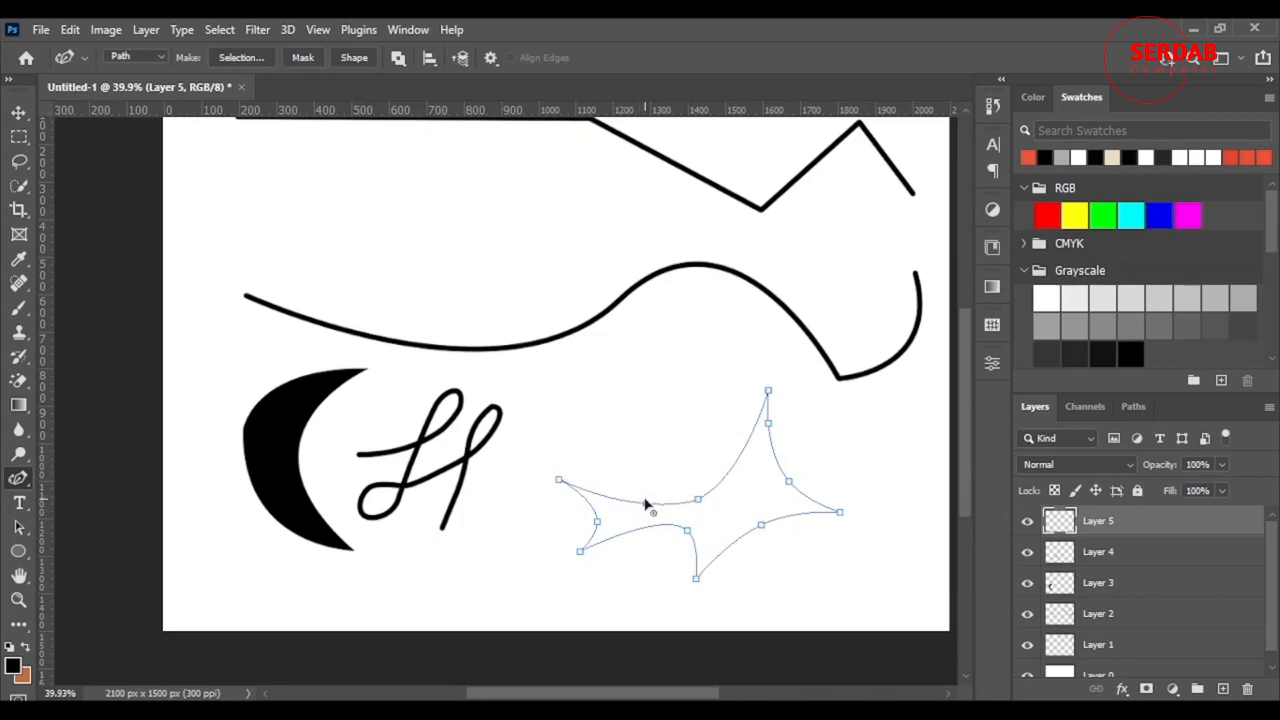
pyautogui.click(558, 481)
pyautogui.moveTo(650, 506)
pyautogui.mouseDown()
pyautogui.moveTo(657, 449)
pyautogui.moveTo(650, 506)
pyautogui.mouseUp()
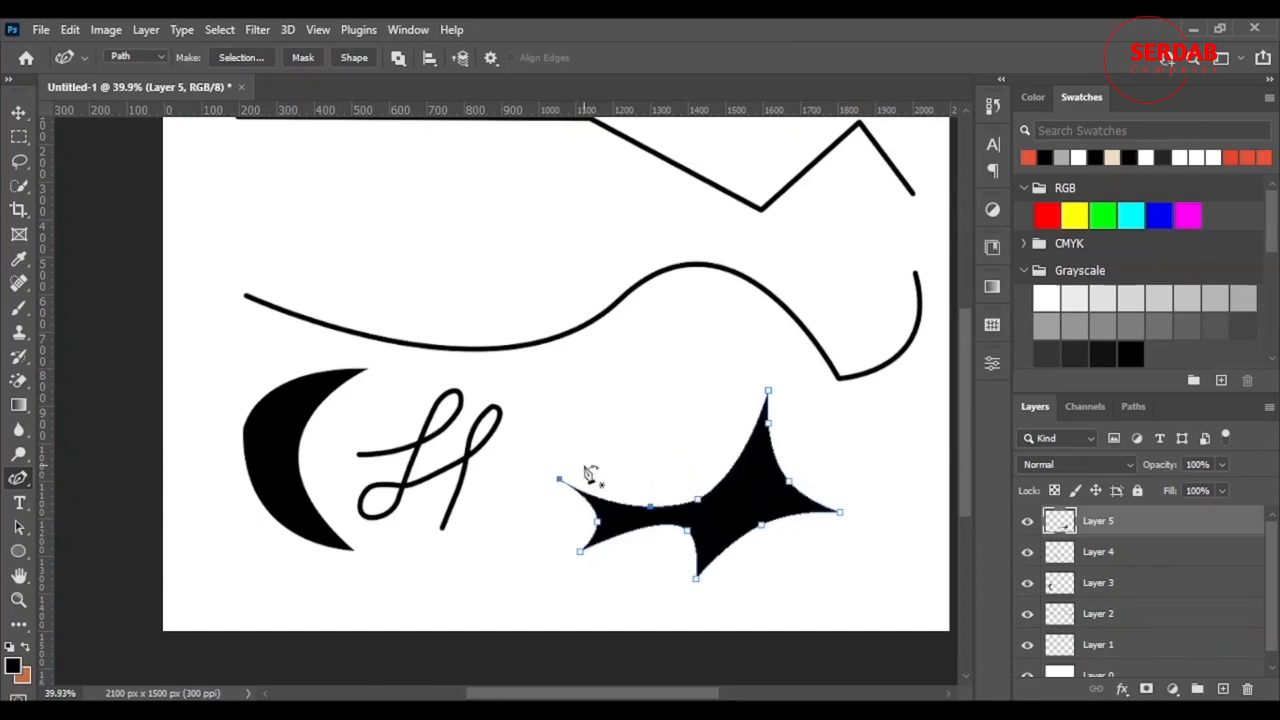
pyautogui.click(21, 114)
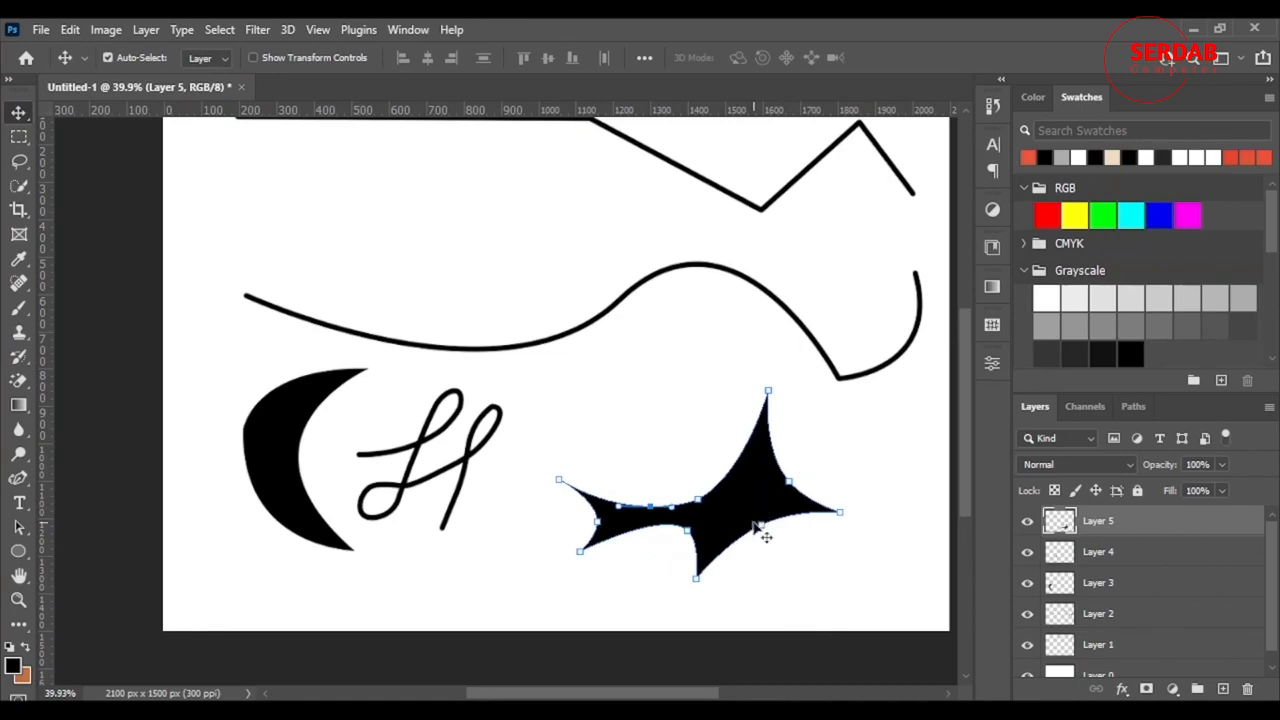
# - Shift the black star slightly right and down, after undoing a first move up-left
pyautogui.moveTo(745, 510); pyautogui.dragTo(676, 404)
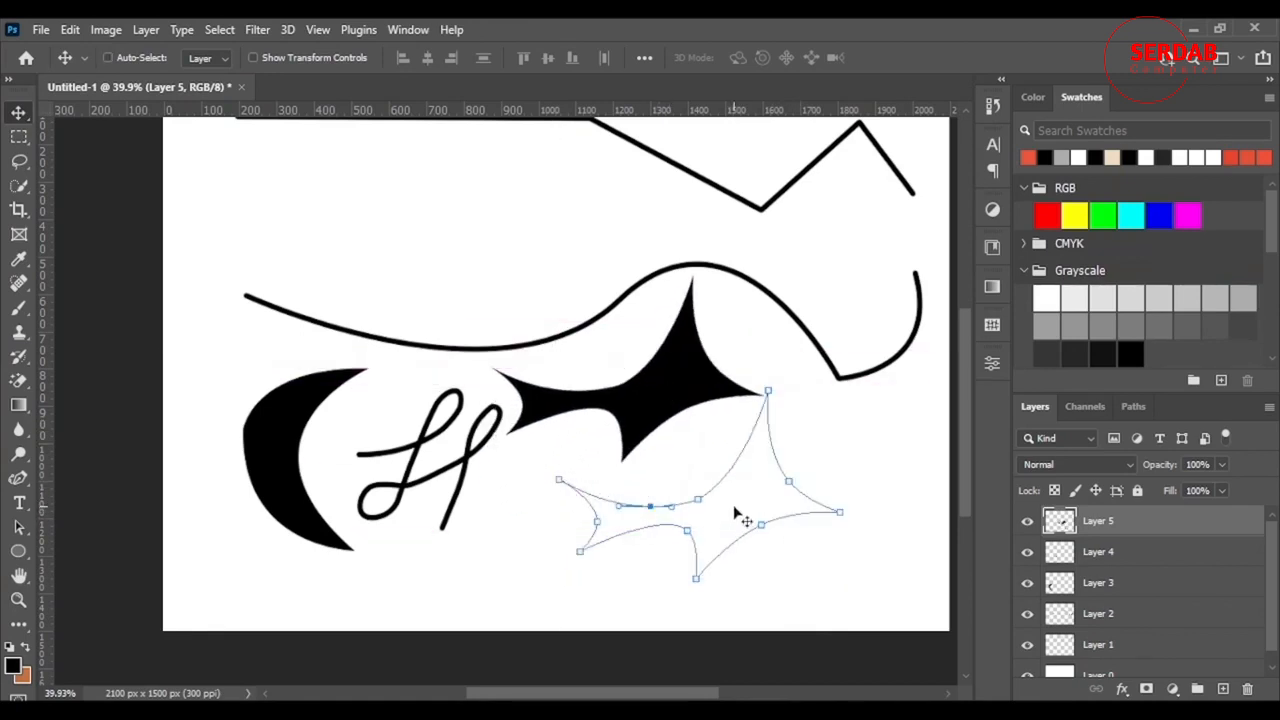
pyautogui.hotkey('ctrl', 'z')
pyautogui.moveTo(762, 528); pyautogui.dragTo(802, 558)
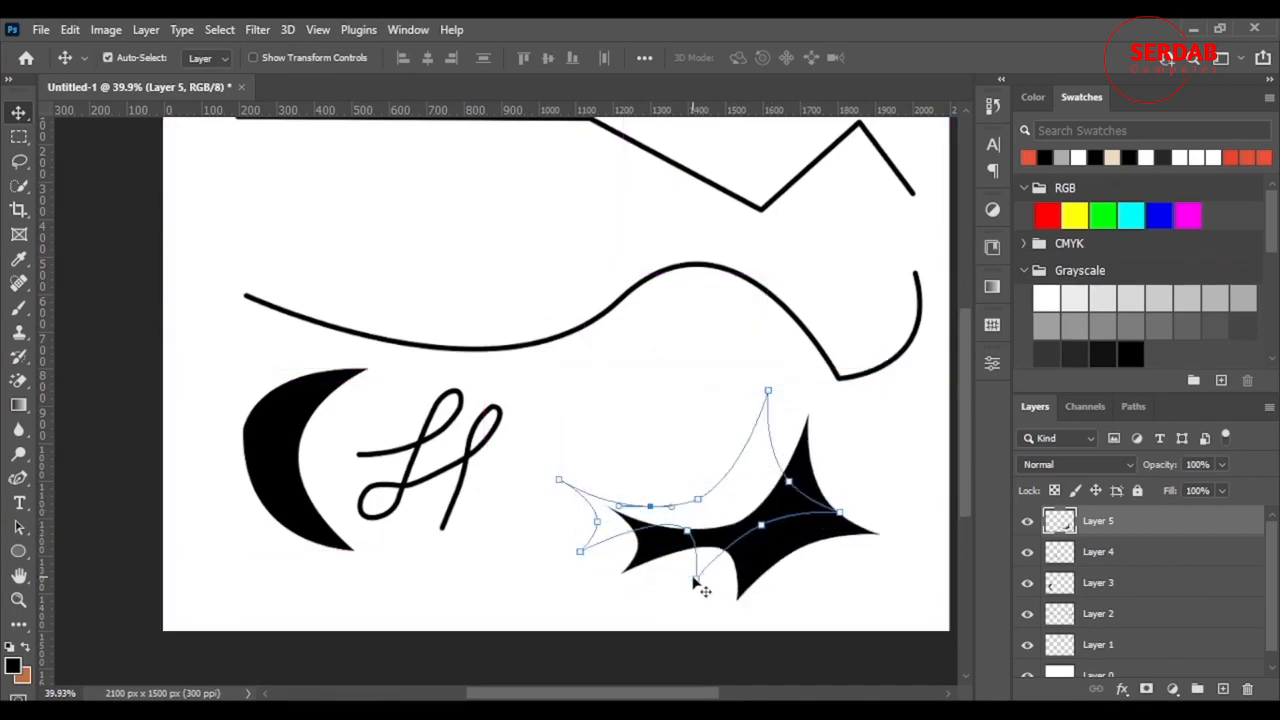
# - Drag the star's path outline up-left off the black fill with Path Selection
pyautogui.click(18, 530)
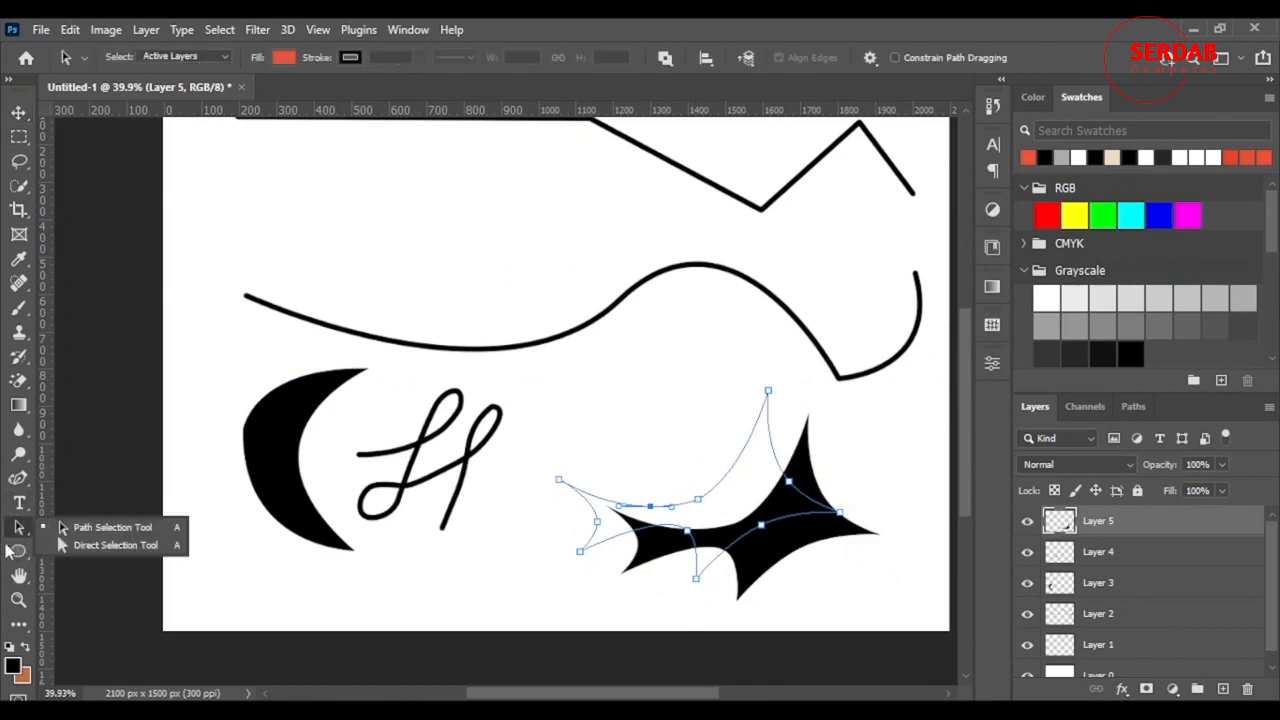
pyautogui.click(98, 530)
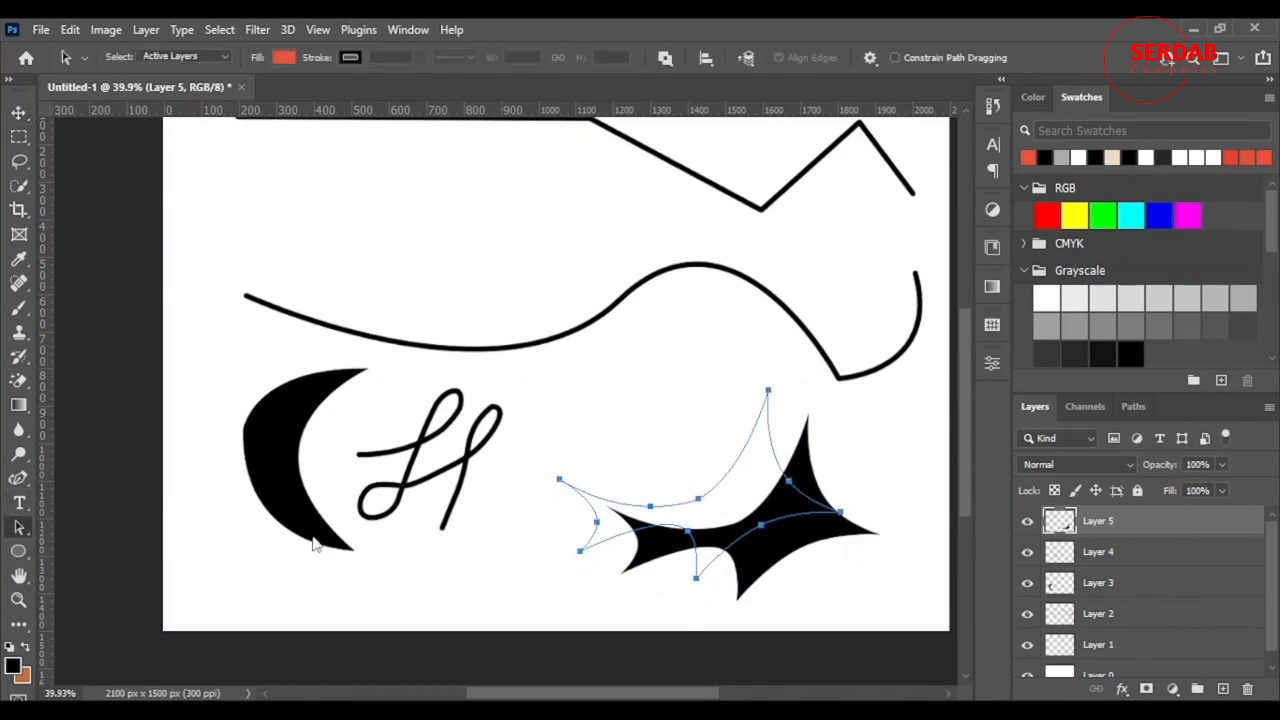
pyautogui.moveTo(695, 583); pyautogui.dragTo(637, 485)
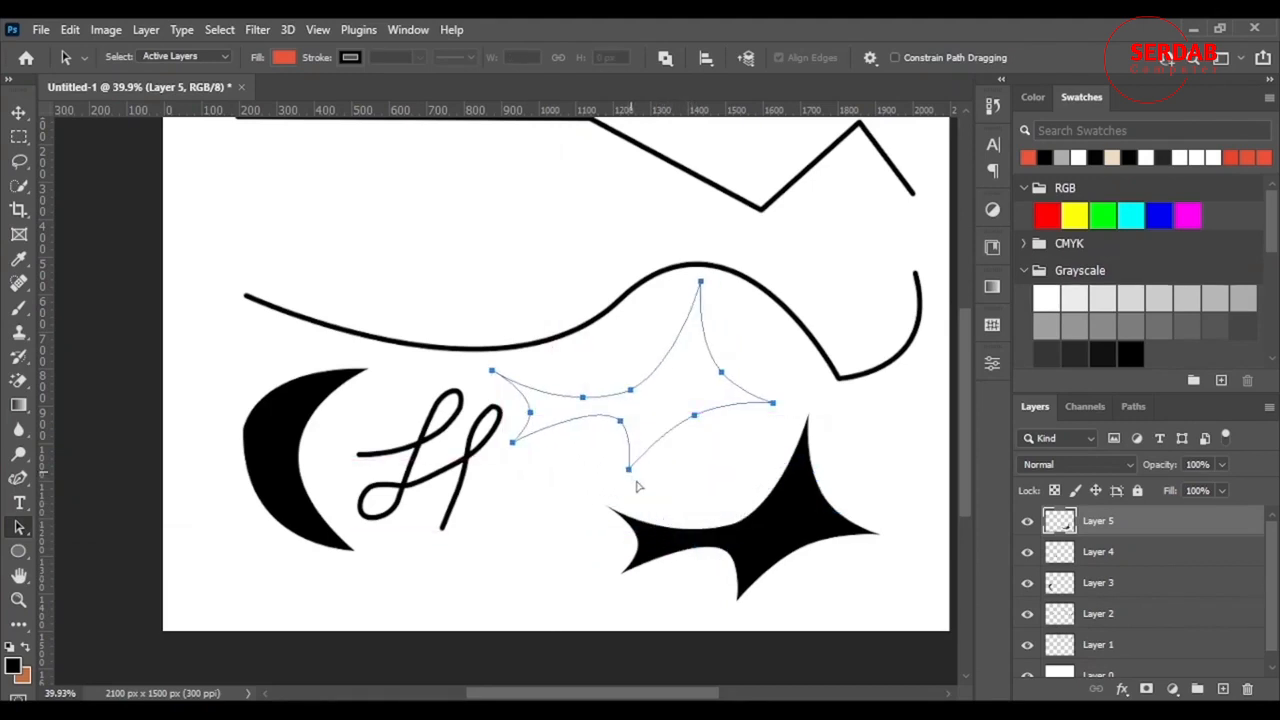
pyautogui.click(20, 528)
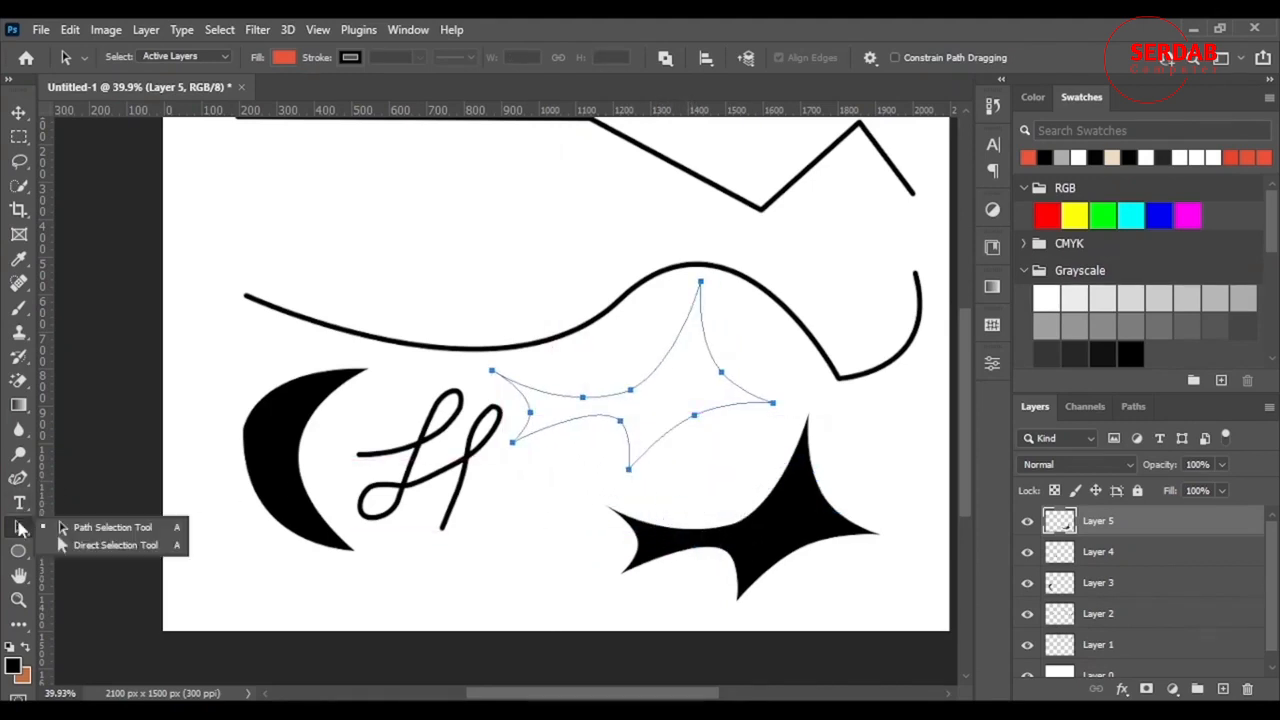
# - Adjust handles of the outline's right and upper-left anchors with Direct Selection
pyautogui.click(110, 545)
pyautogui.moveTo(693, 416); pyautogui.dragTo(749, 403)
pyautogui.moveTo(669, 430); pyautogui.dragTo(641, 437)
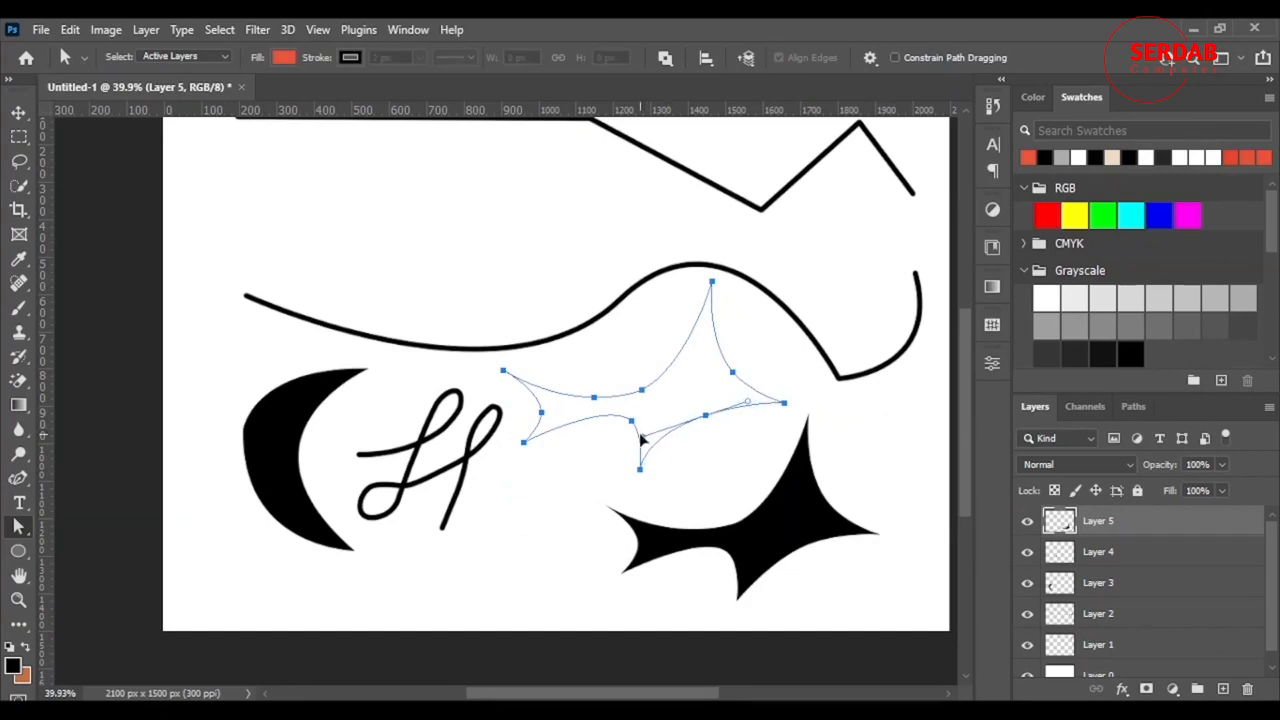
pyautogui.click(594, 399)
pyautogui.moveTo(619, 399); pyautogui.dragTo(646, 402)
# - With the Curvature Pen, move the lower-left and upper anchors and remove an added one
pyautogui.click(18, 478)
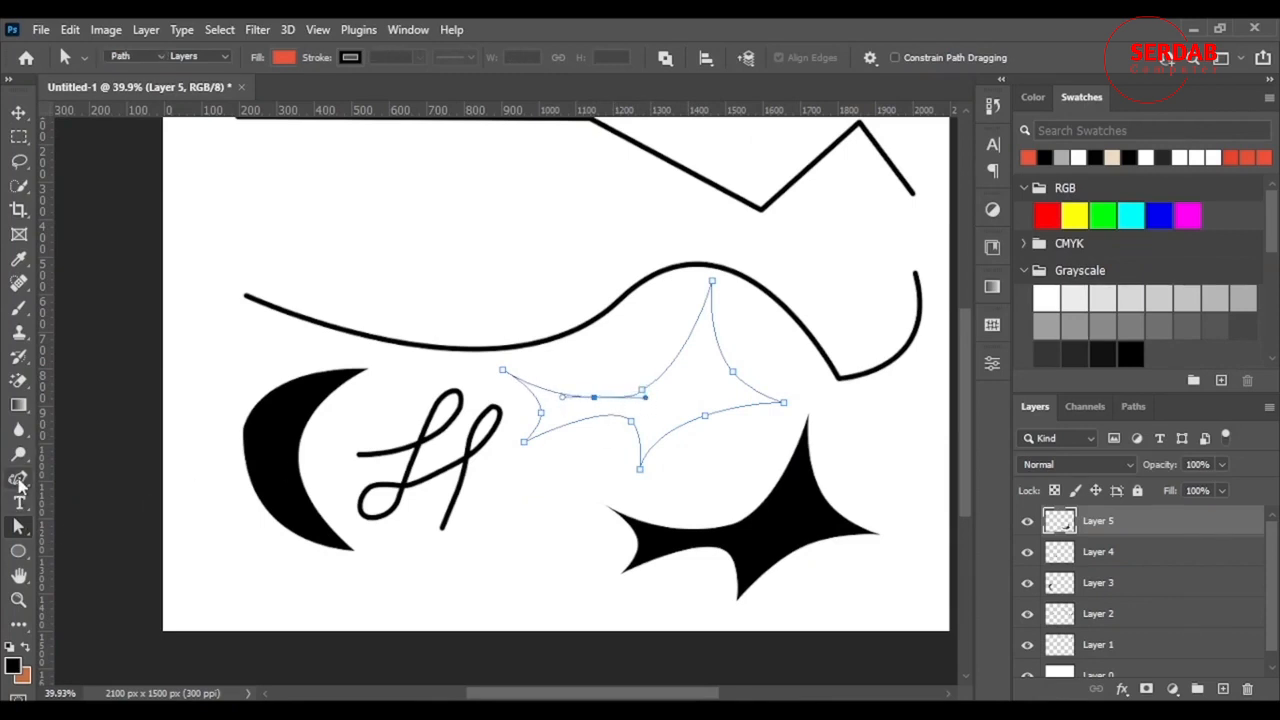
pyautogui.moveTo(631, 421); pyautogui.dragTo(605, 432)
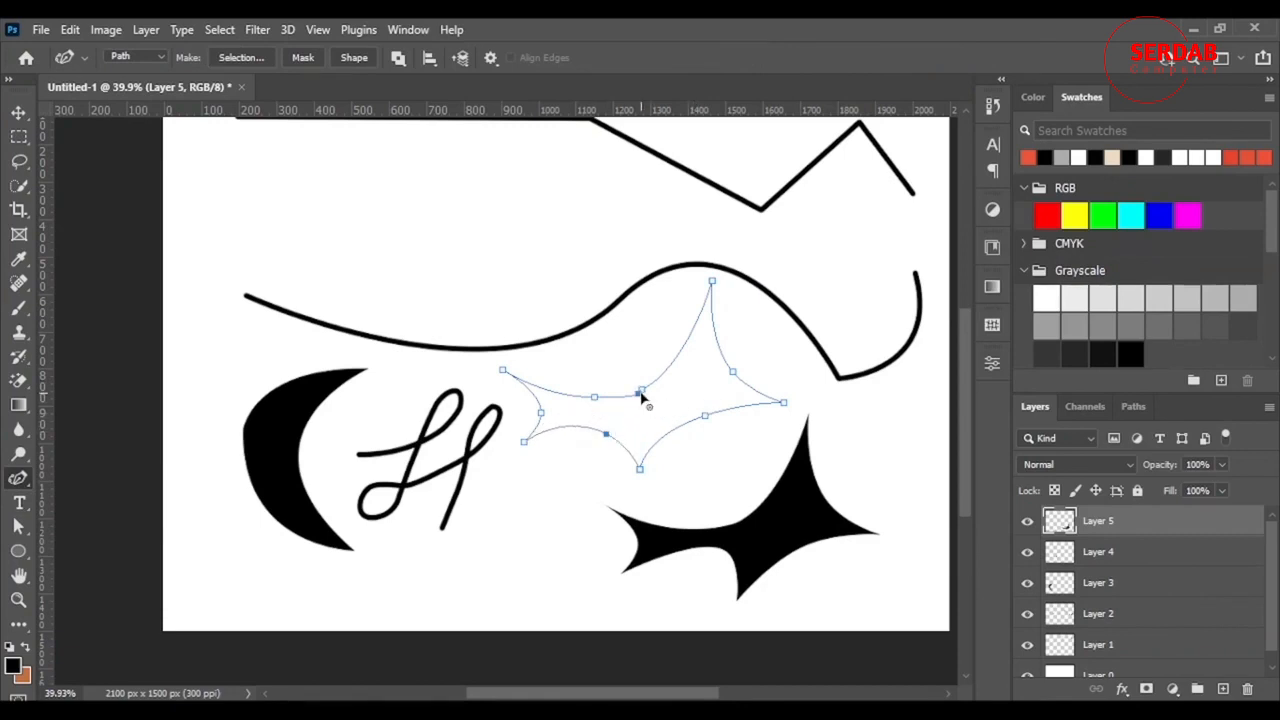
pyautogui.moveTo(655, 390); pyautogui.dragTo(671, 361)
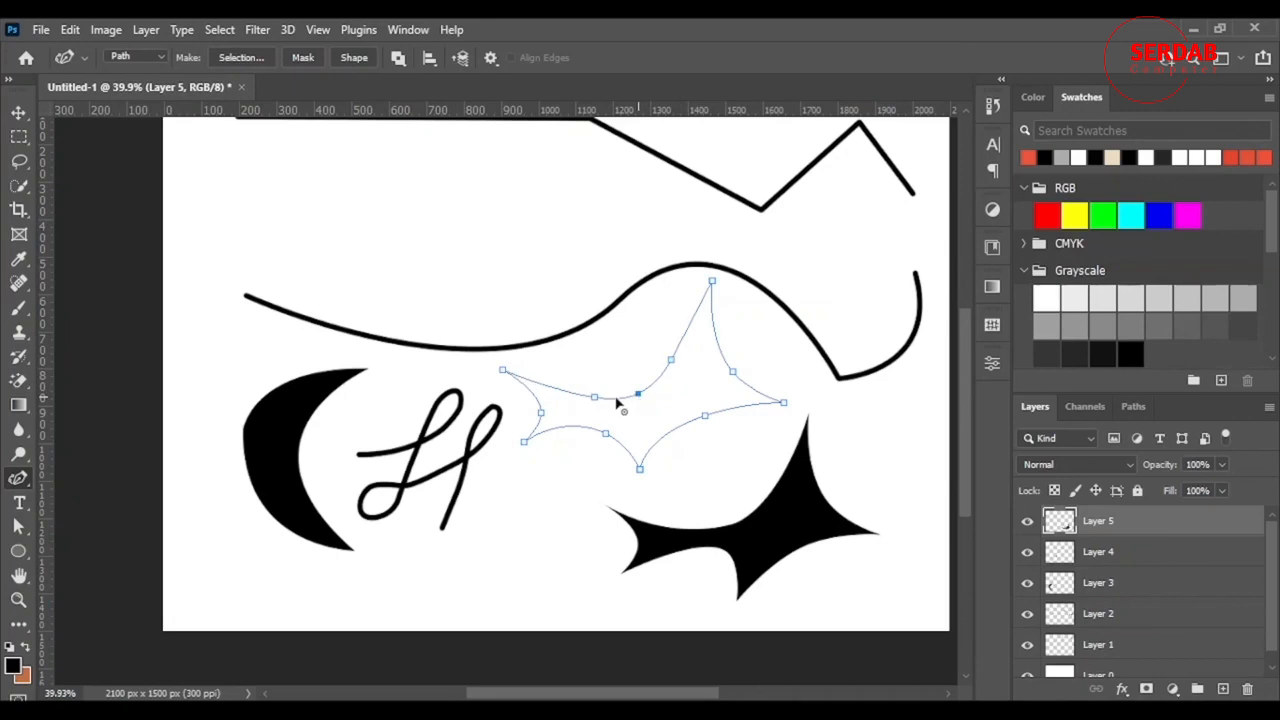
pyautogui.hotkey('ctrl', 'z')
pyautogui.hotkey('ctrl', 'z')
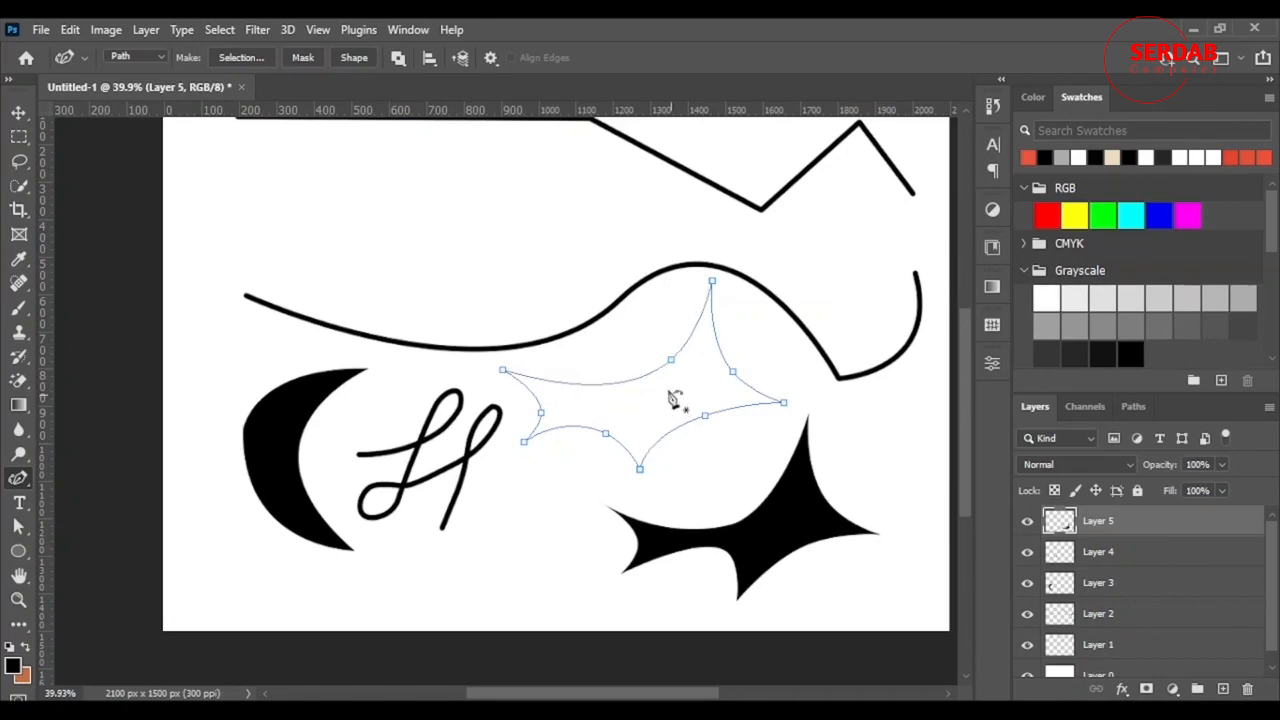
pyautogui.moveTo(671, 360); pyautogui.dragTo(627, 355)
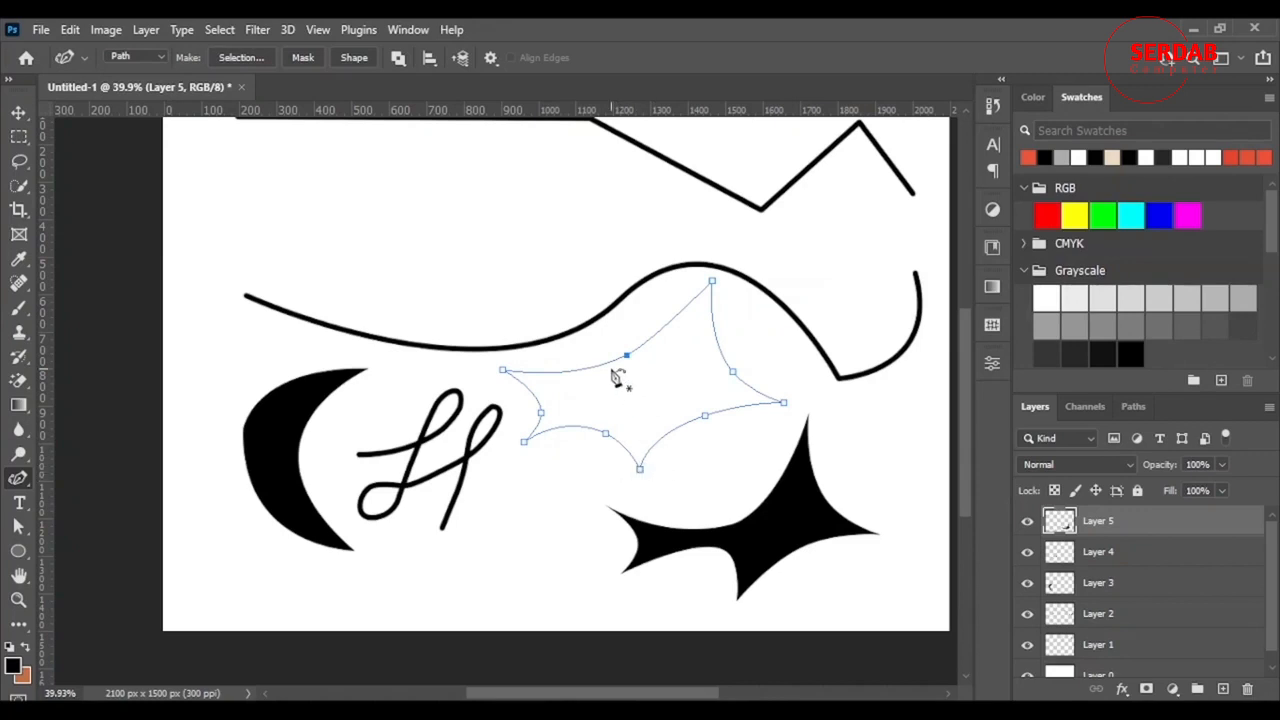
# - Fill the reshaped upper star path with solid black, deselect it, and show the Paths list
pyautogui.rightClick(628, 388)
pyautogui.click(690, 396)
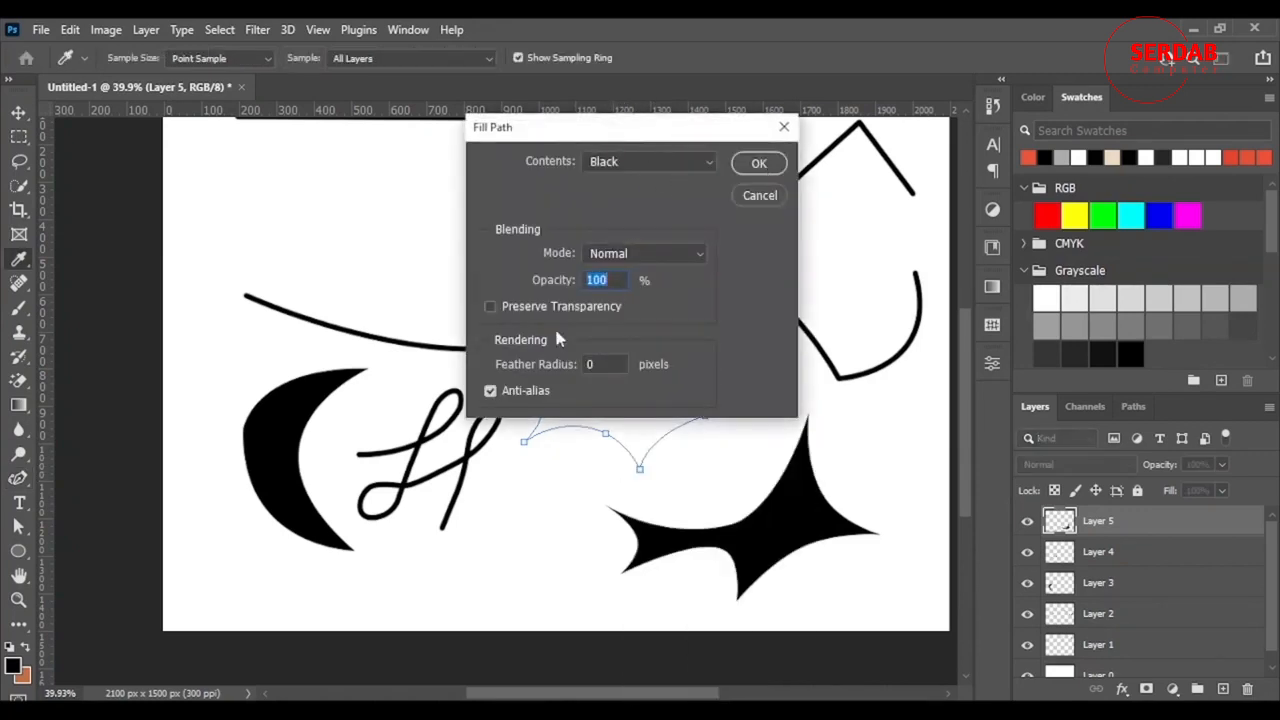
pyautogui.click(758, 165)
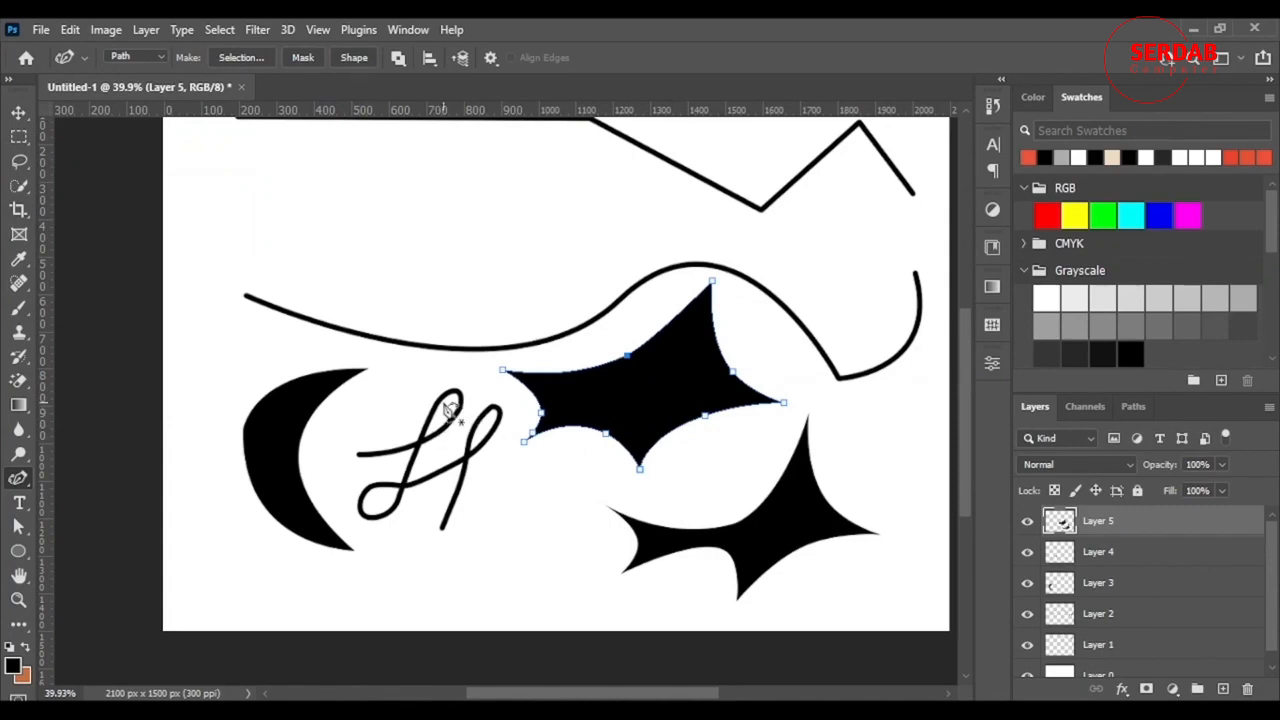
pyautogui.press('Return')
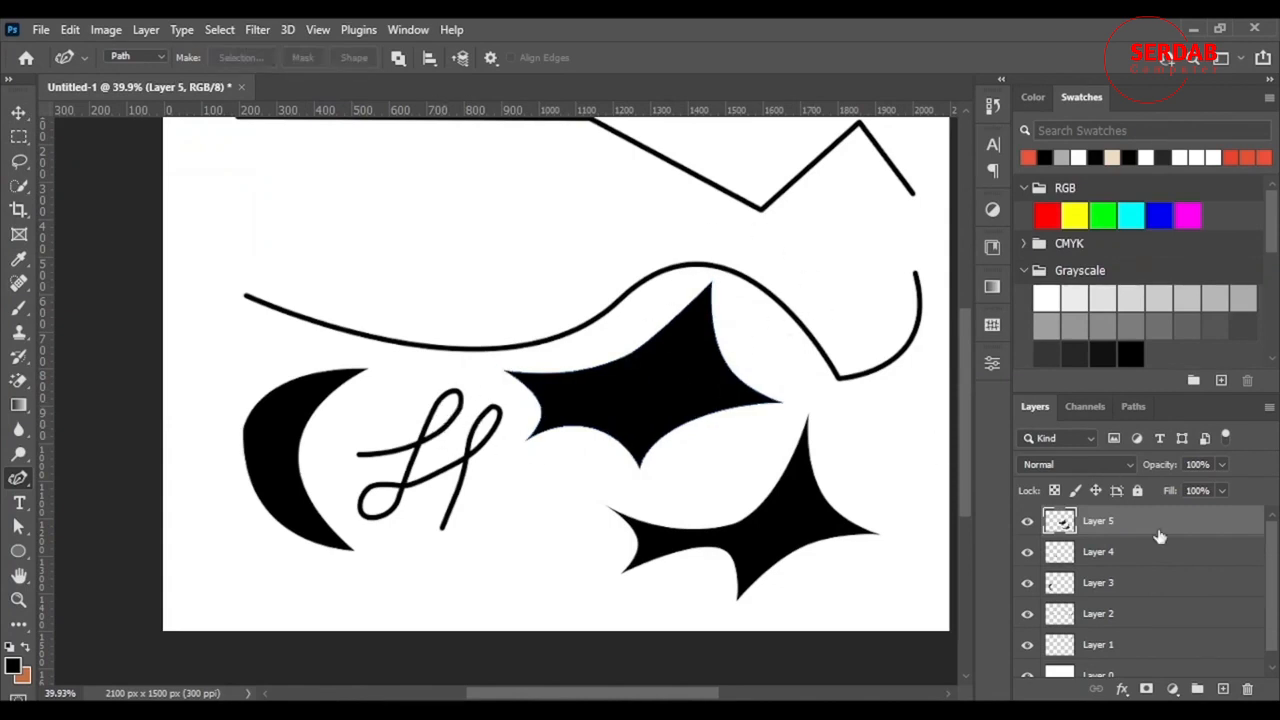
pyautogui.click(1133, 407)
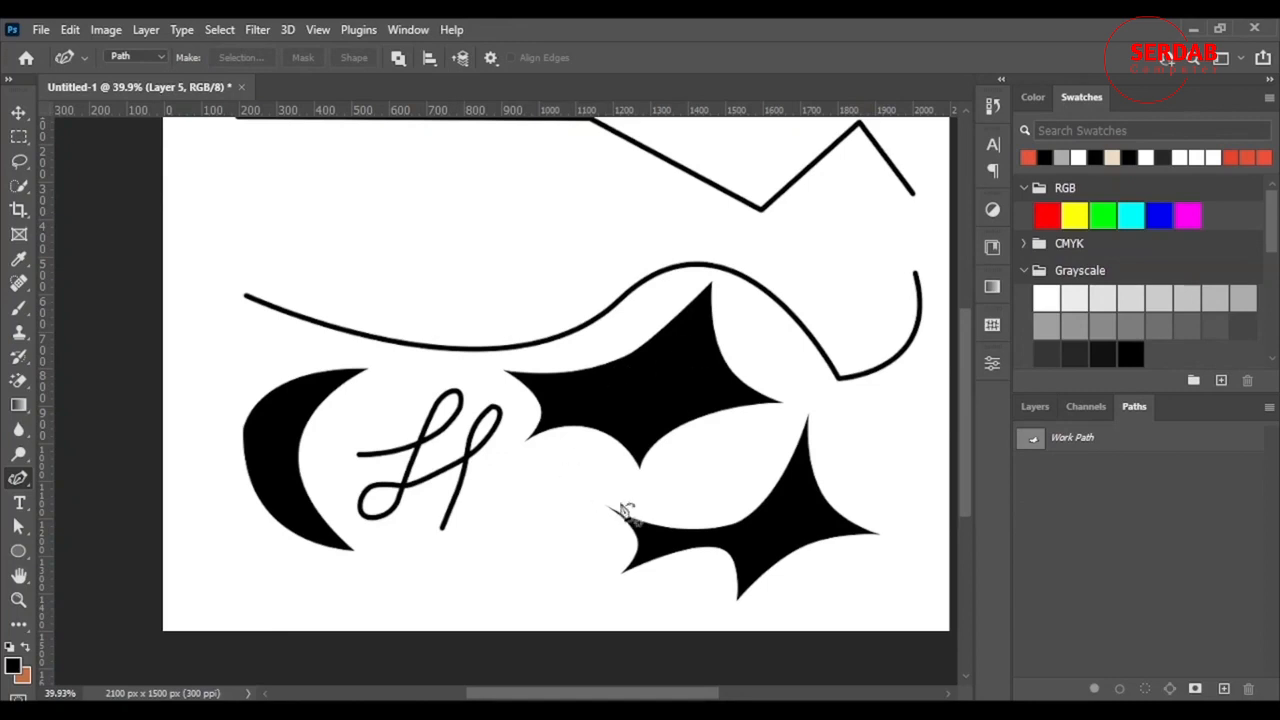
# - Select Layers 1 through 5 together and delete them, confirming with Yes
pyautogui.click(1026, 408)
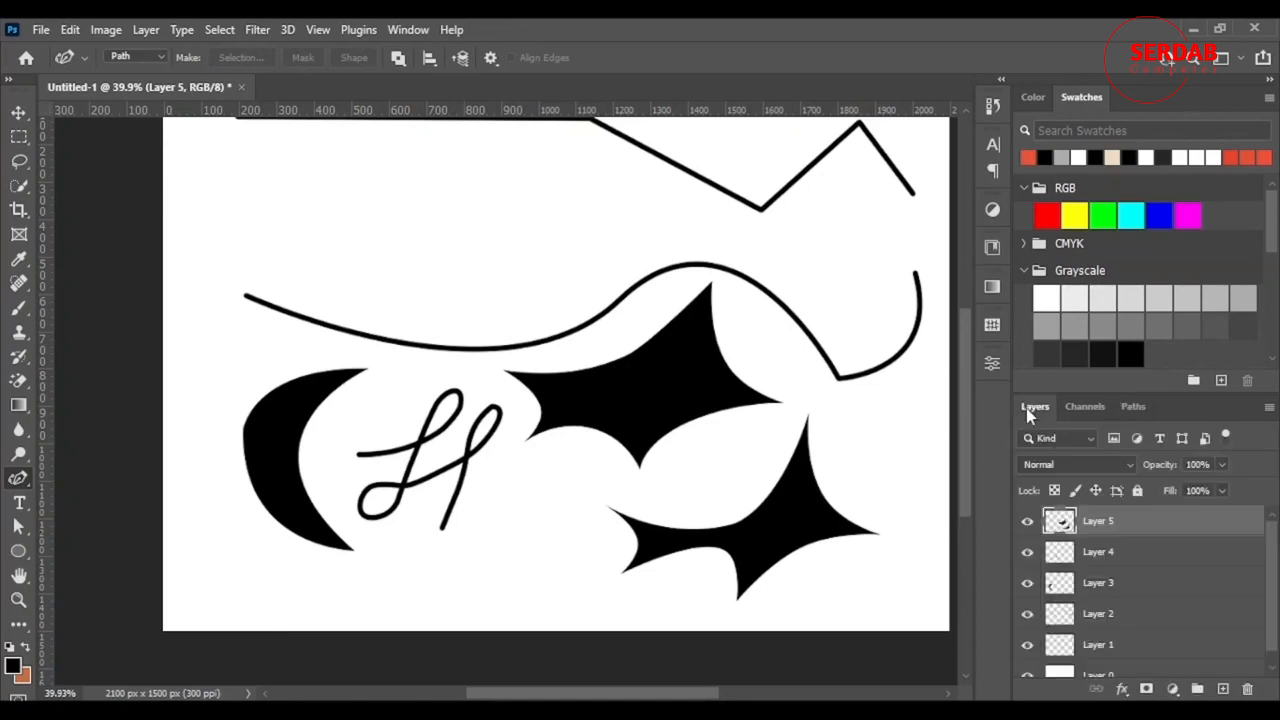
pyautogui.scroll(2, 600, 471)
pyautogui.scroll(-1, 600, 478)
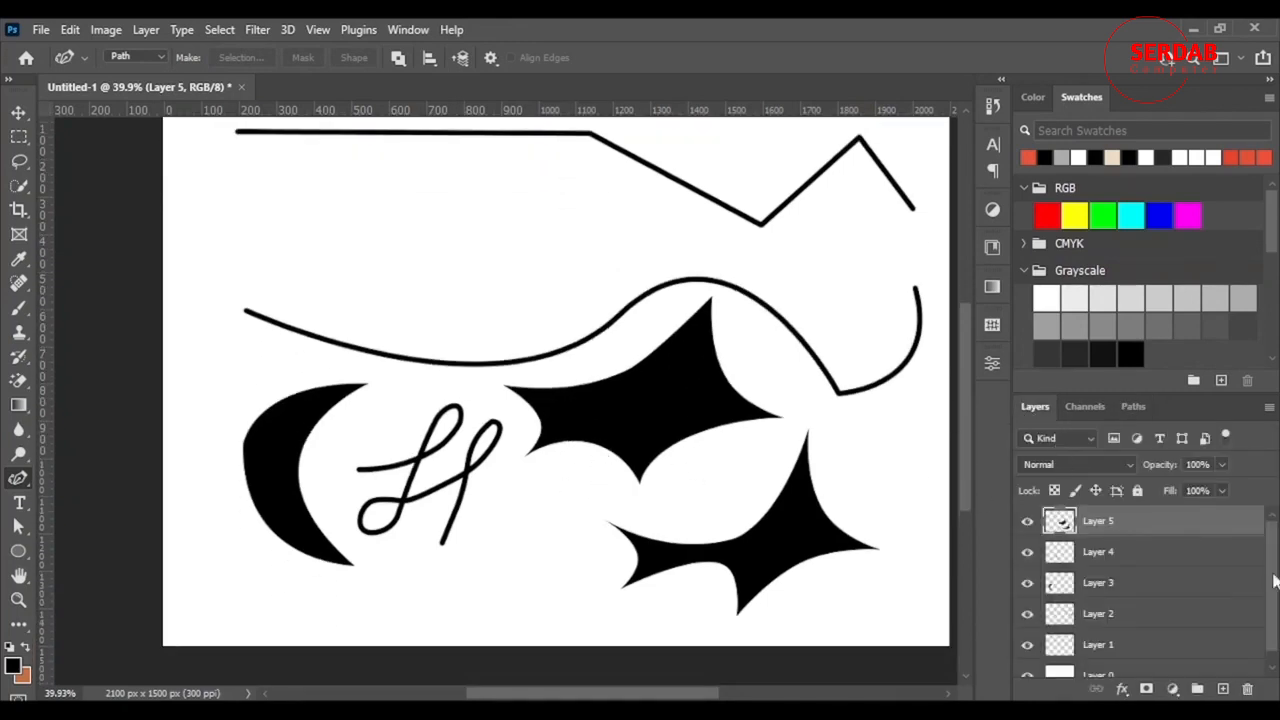
pyautogui.scroll(-1, 1214, 578)
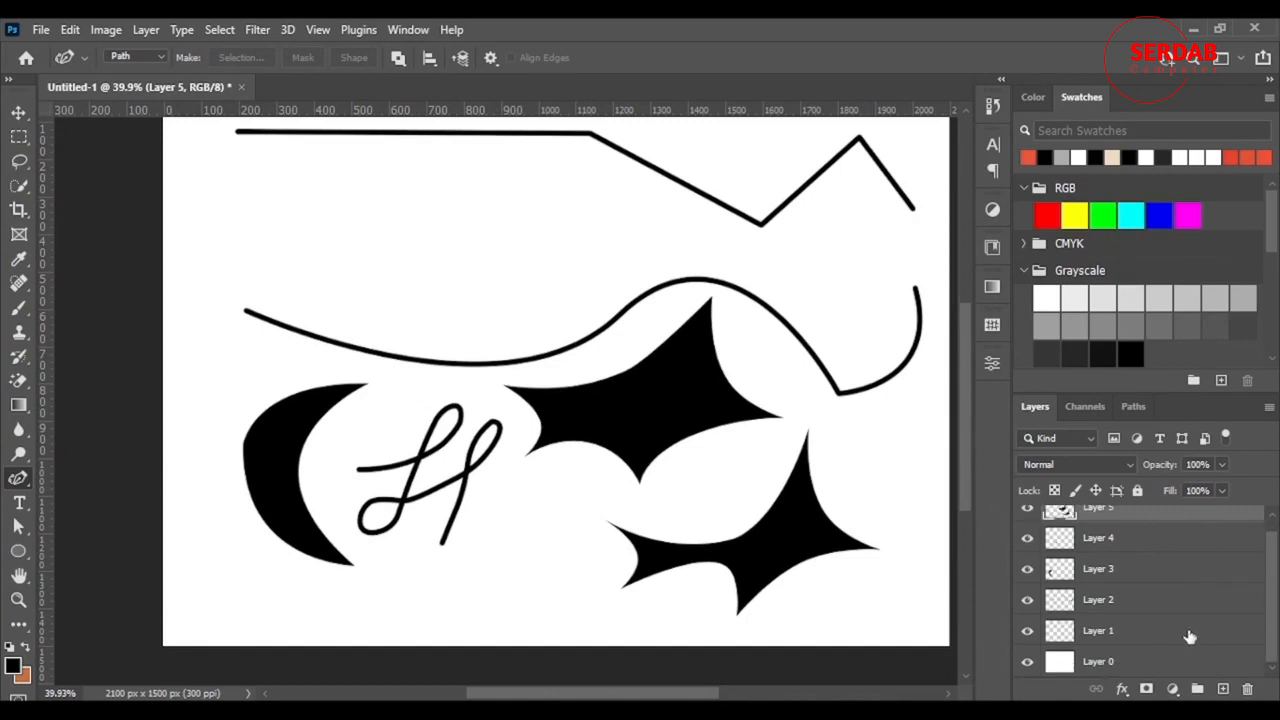
pyautogui.scroll(1, 1110, 530)
pyautogui.scroll(-1, 1129, 553)
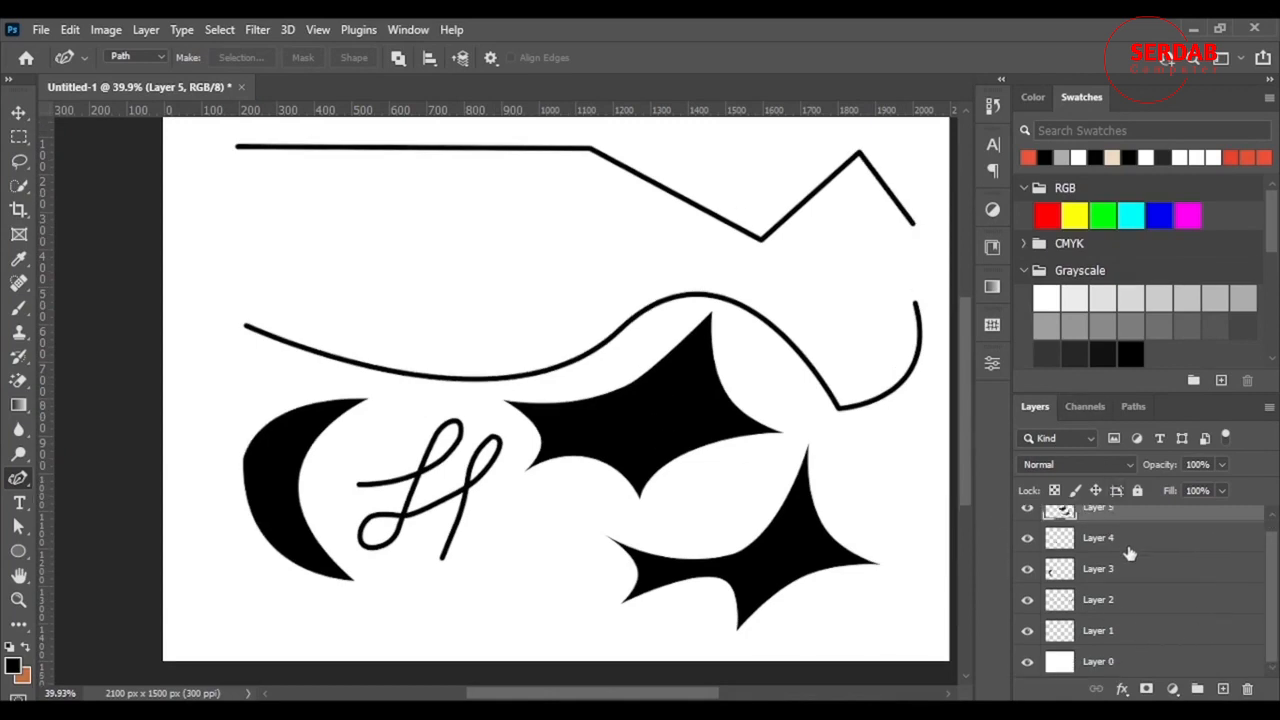
pyautogui.keyDown('shift'); pyautogui.click(1122, 641); pyautogui.keyUp('shift')
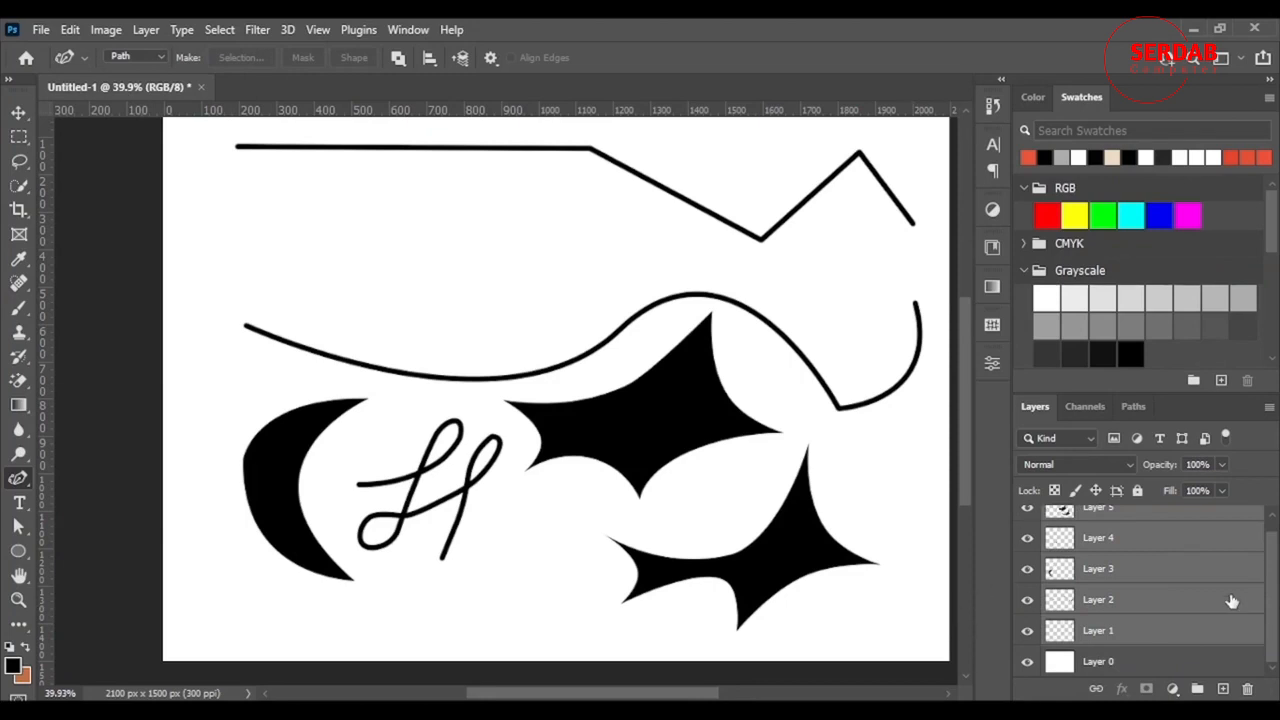
pyautogui.scroll(1, 1170, 587)
pyautogui.click(1150, 518)
pyautogui.scroll(-1, 1155, 530)
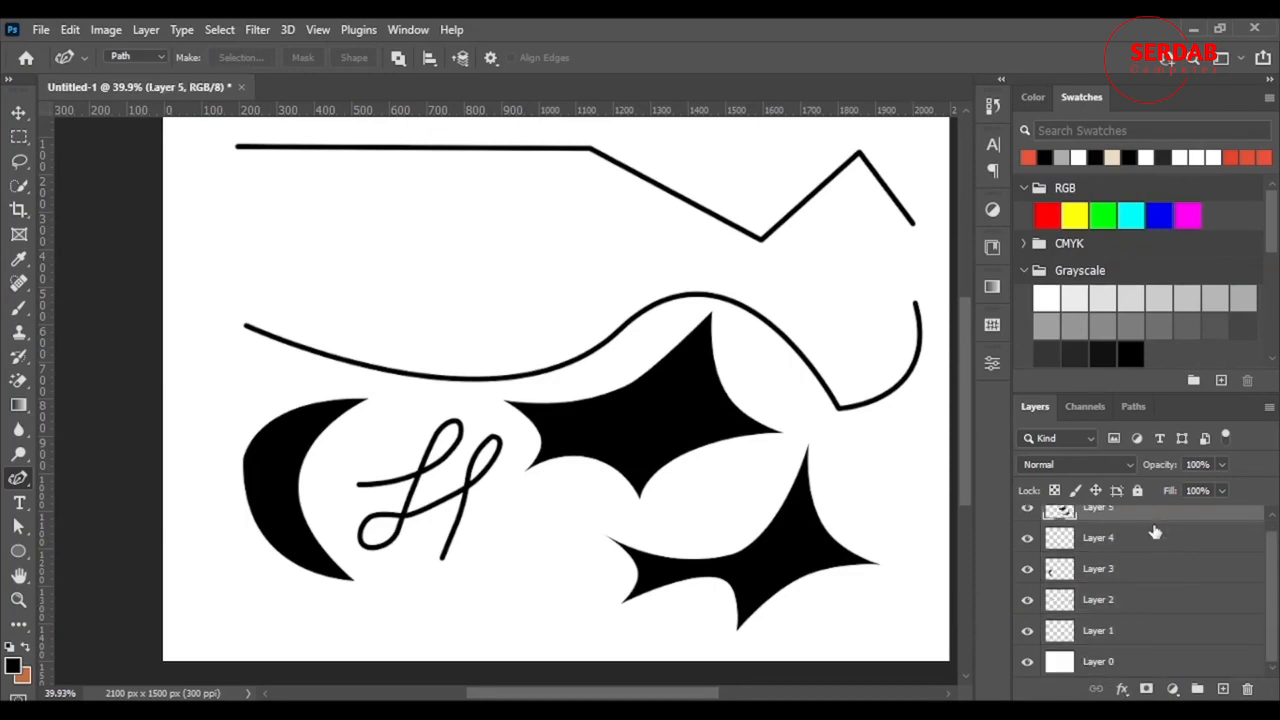
pyautogui.keyDown('shift'); pyautogui.click(1126, 636); pyautogui.keyUp('shift')
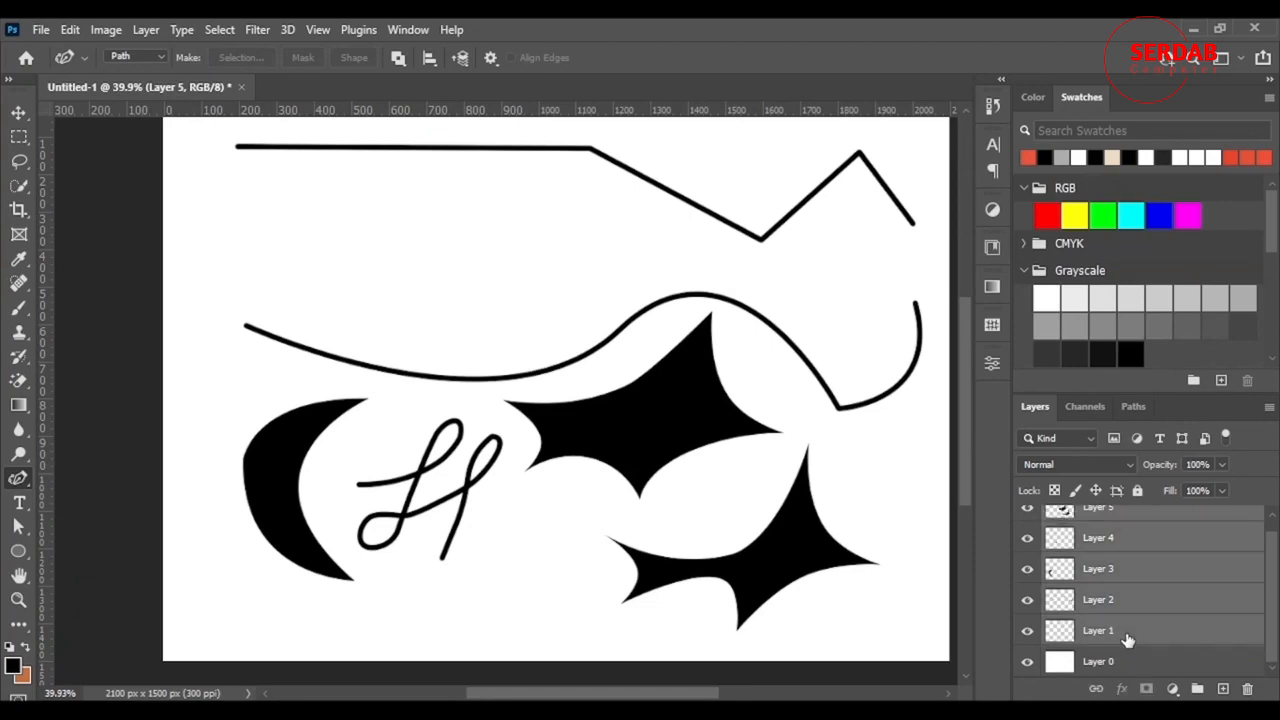
pyautogui.click(1249, 690)
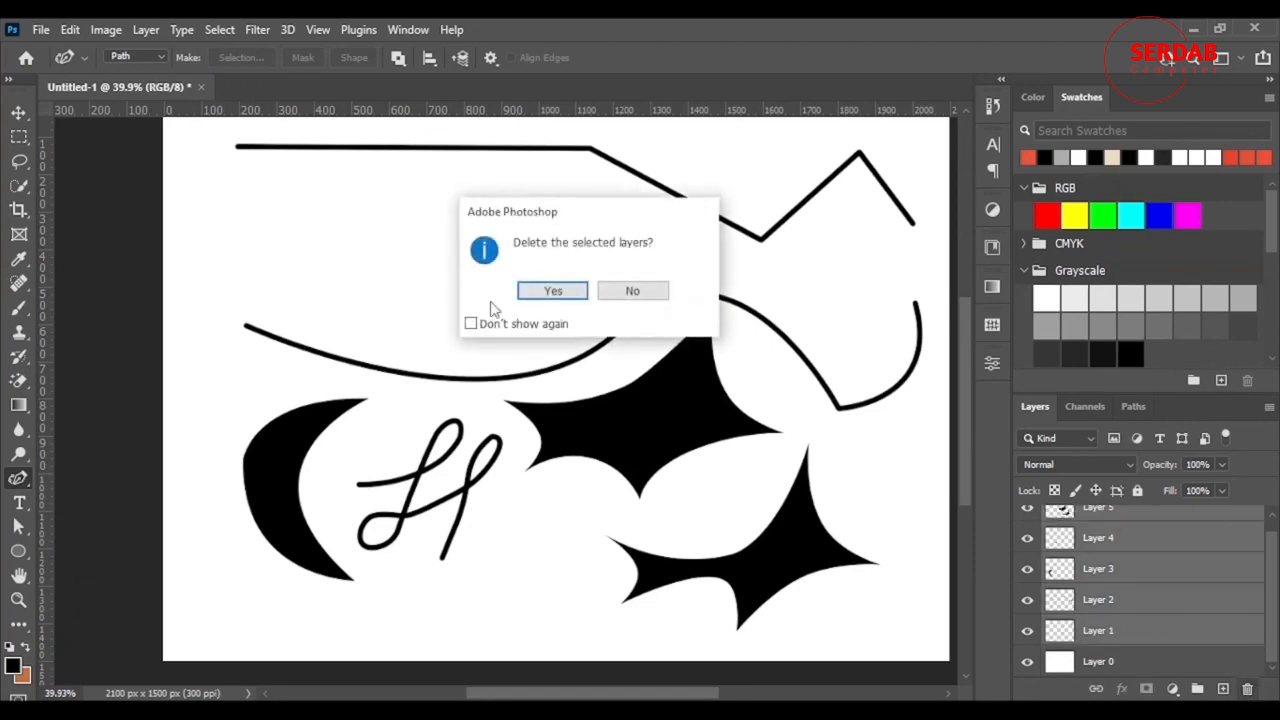
pyautogui.click(553, 291)
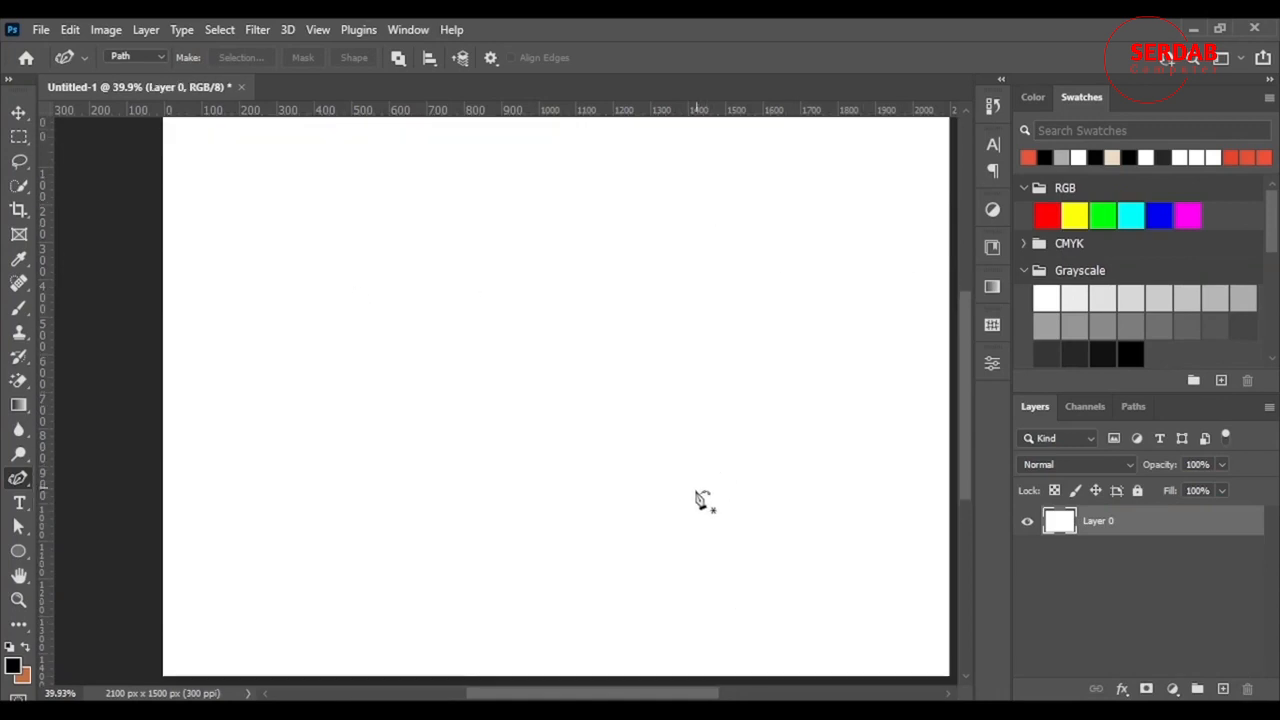
# - Draw a closed three-anchor triangle path with the Pen Tool in the canvas's upper left
pyautogui.moveTo(605, 695); pyautogui.dragTo(631, 689)
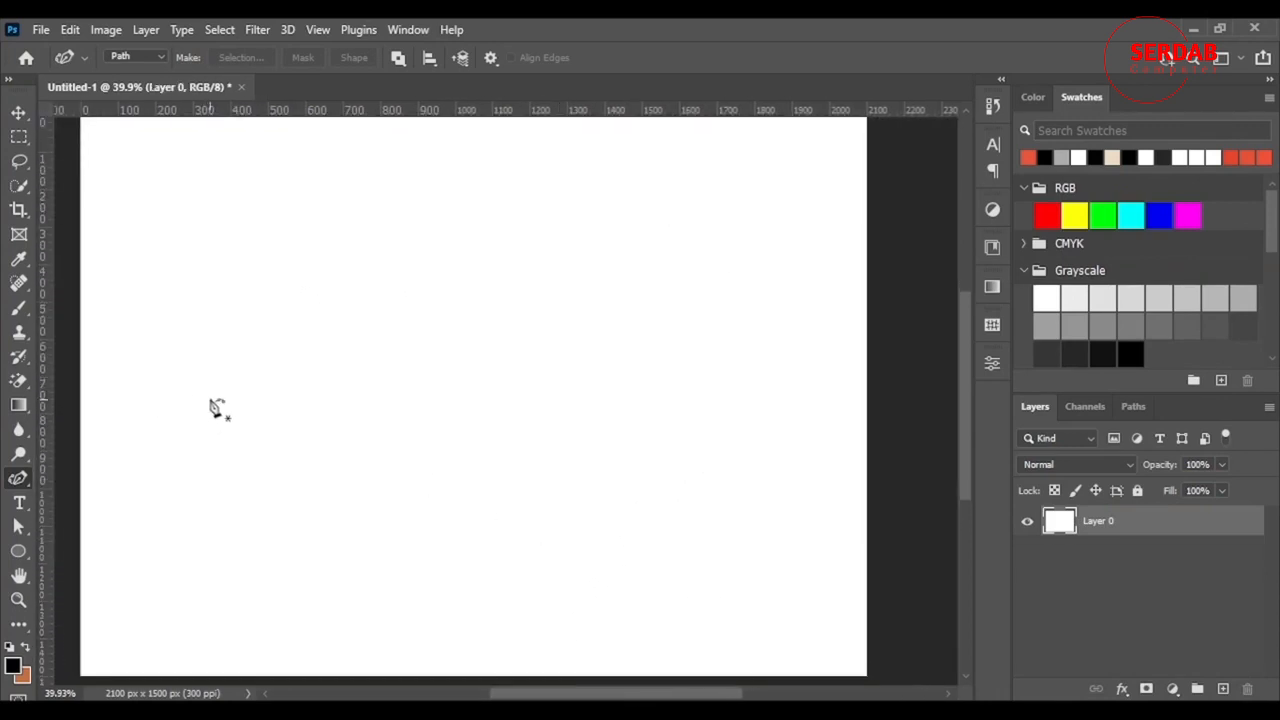
pyautogui.rightClick(16, 484)
pyautogui.click(78, 478)
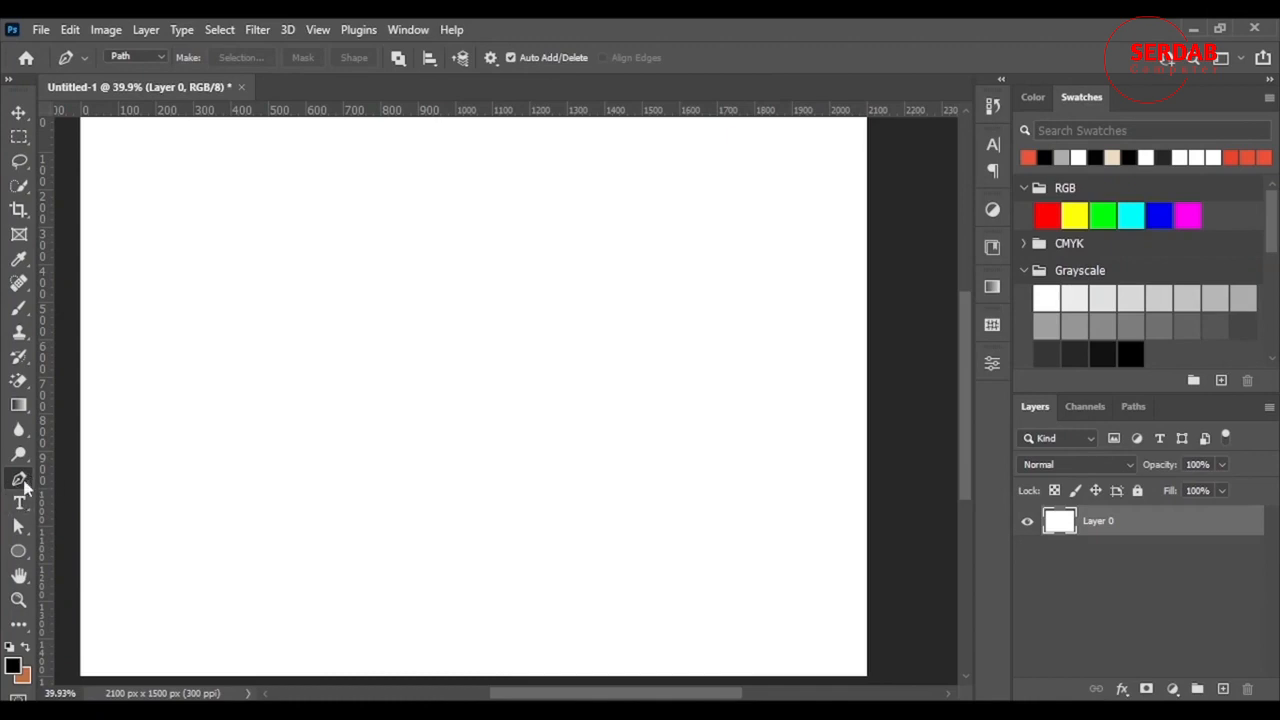
pyautogui.click(286, 294)
pyautogui.click(438, 161)
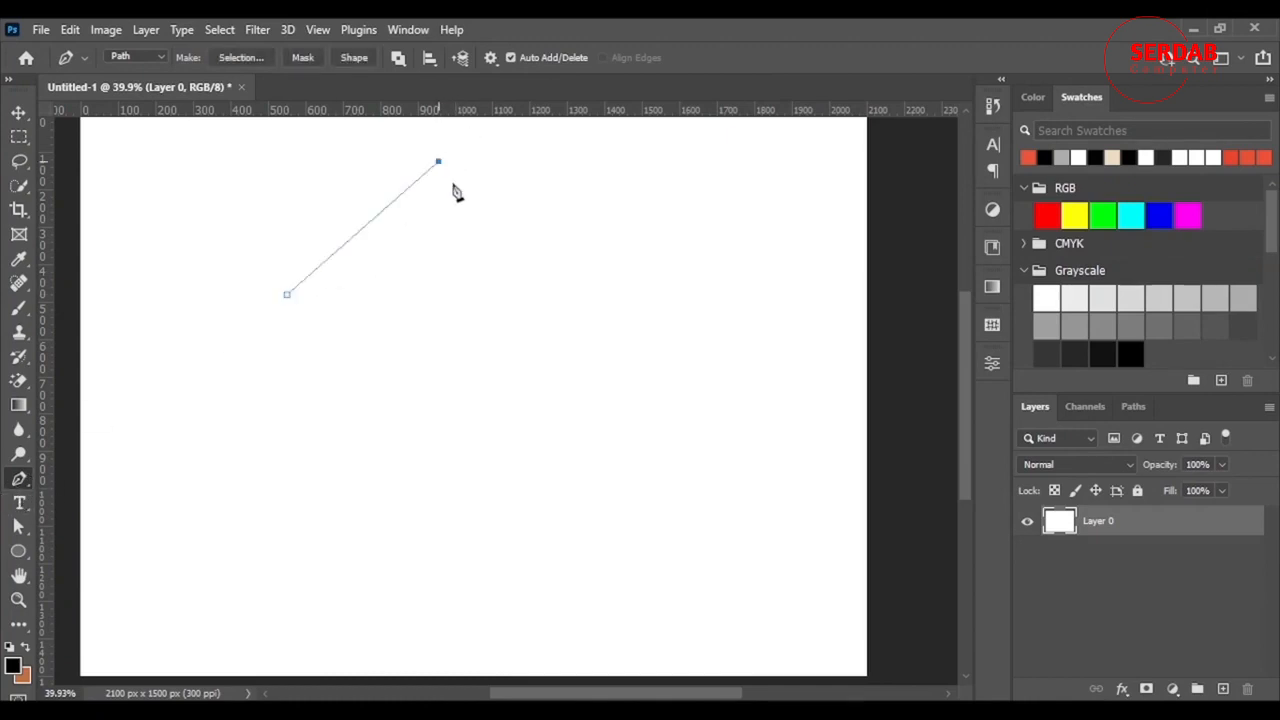
pyautogui.click(541, 305)
pyautogui.click(287, 296)
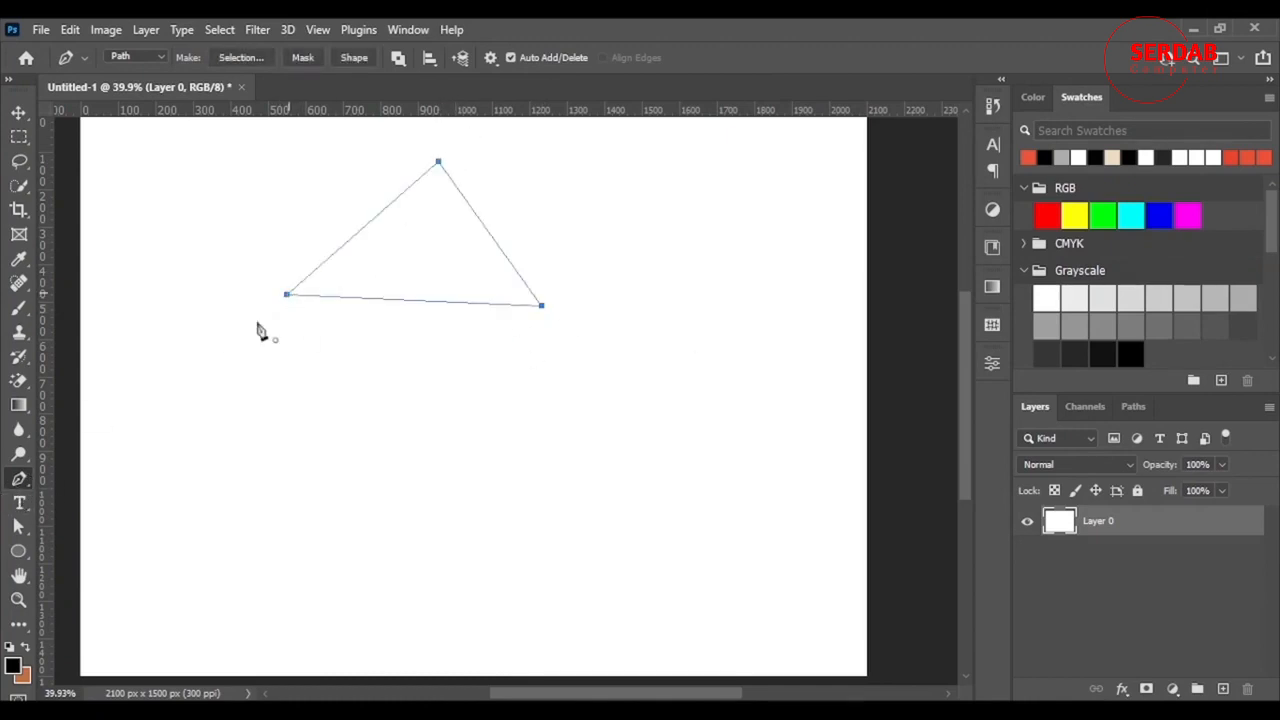
# - Convert the triangle path into a selection with a Feather Radius of 0
pyautogui.rightClick(453, 258)
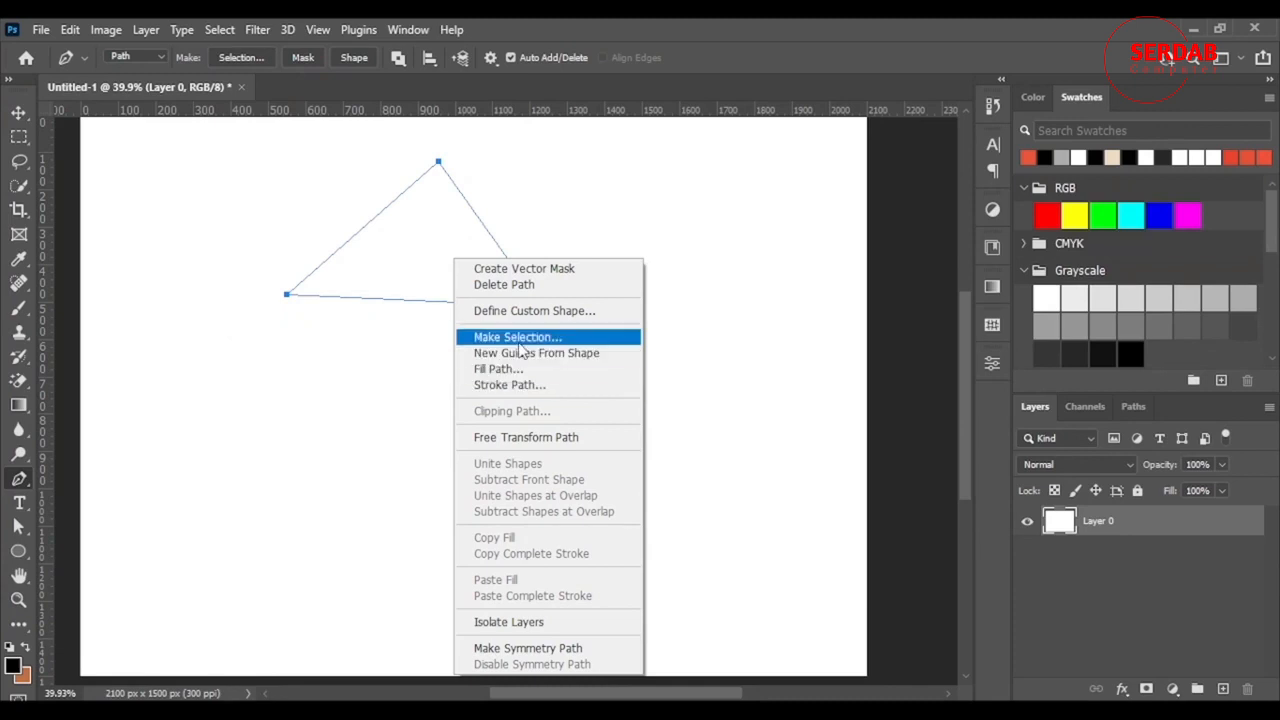
pyautogui.click(585, 340)
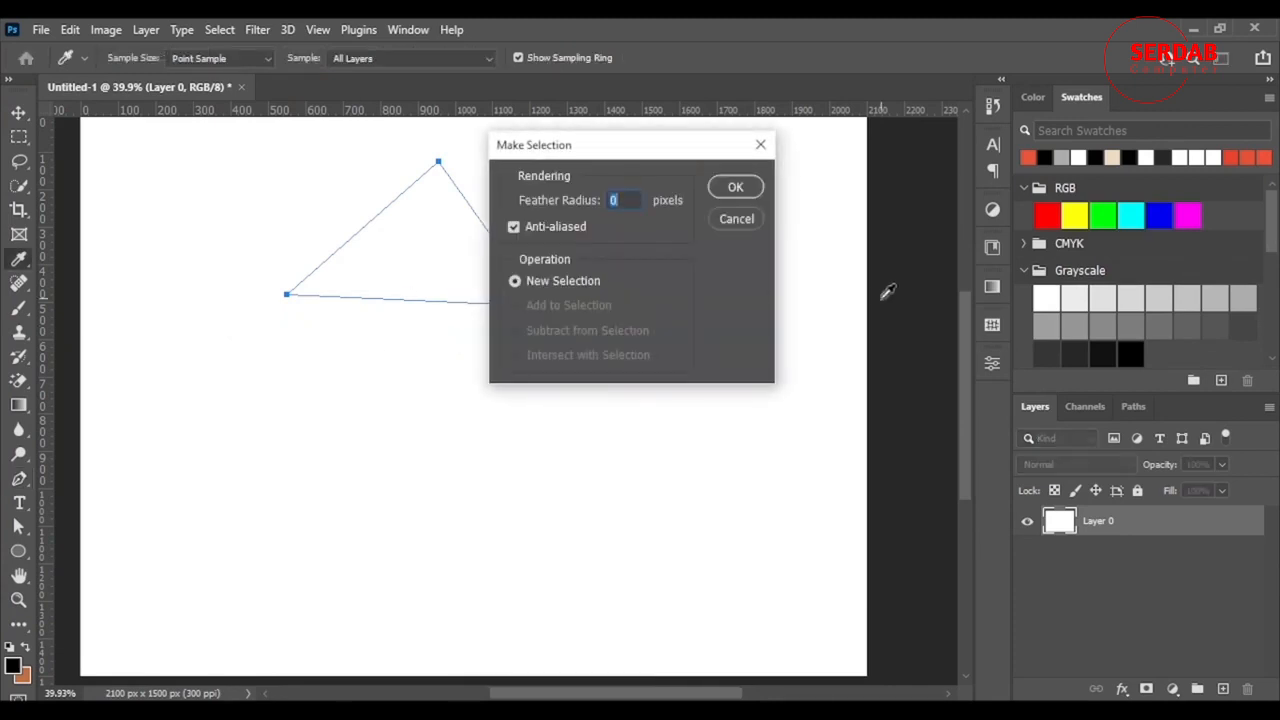
pyautogui.click(752, 192)
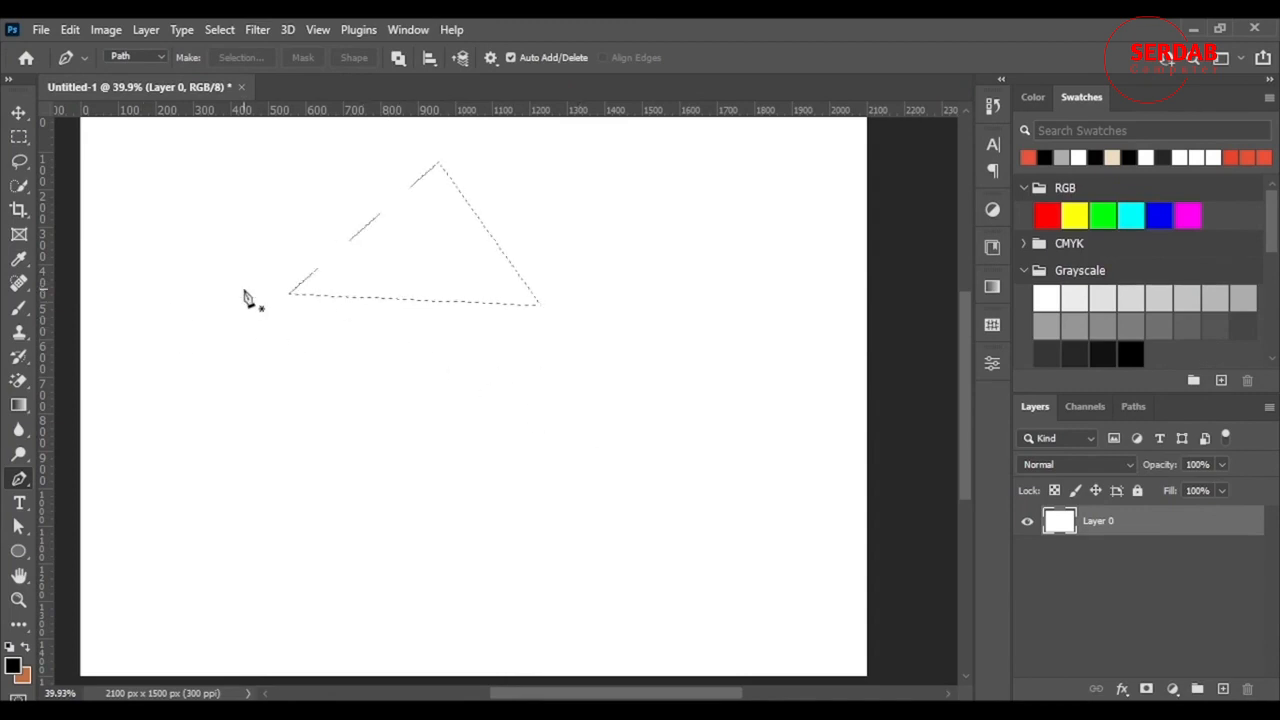
pyautogui.scroll(2, 243, 289)
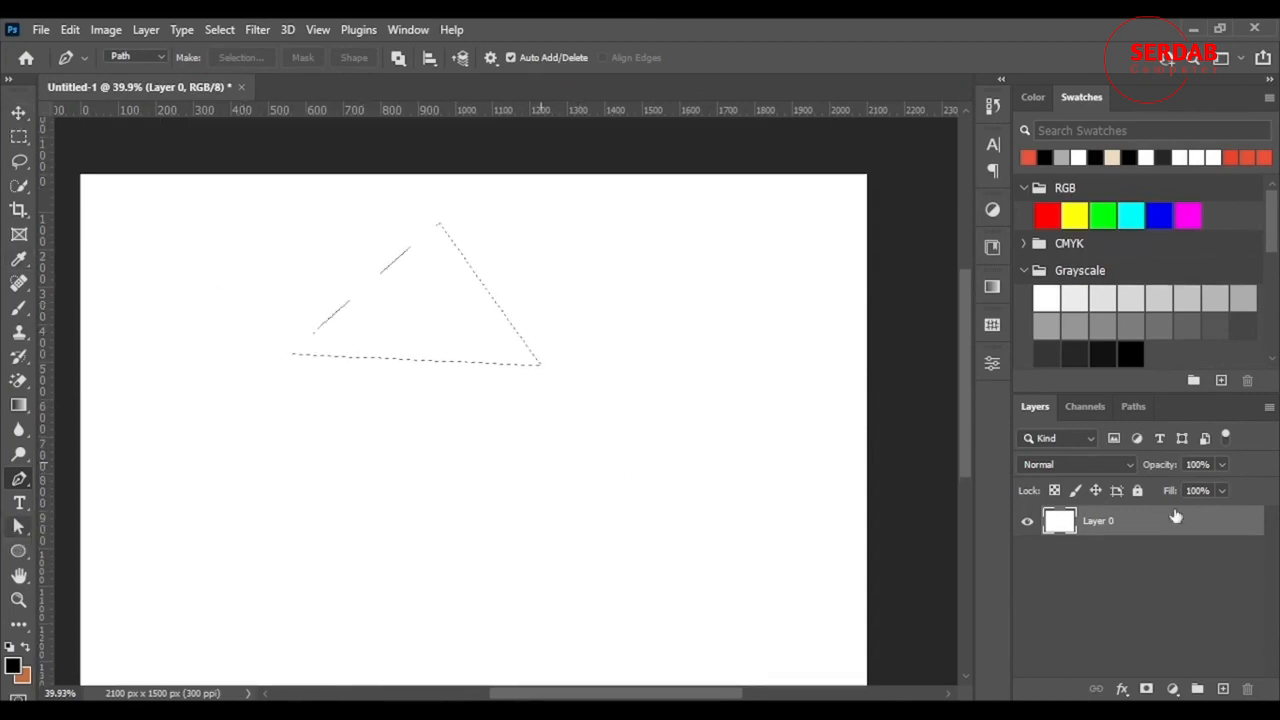
# - Paint black inside the triangular selection with an enlarged Brush Tool
pyautogui.click(17, 310)
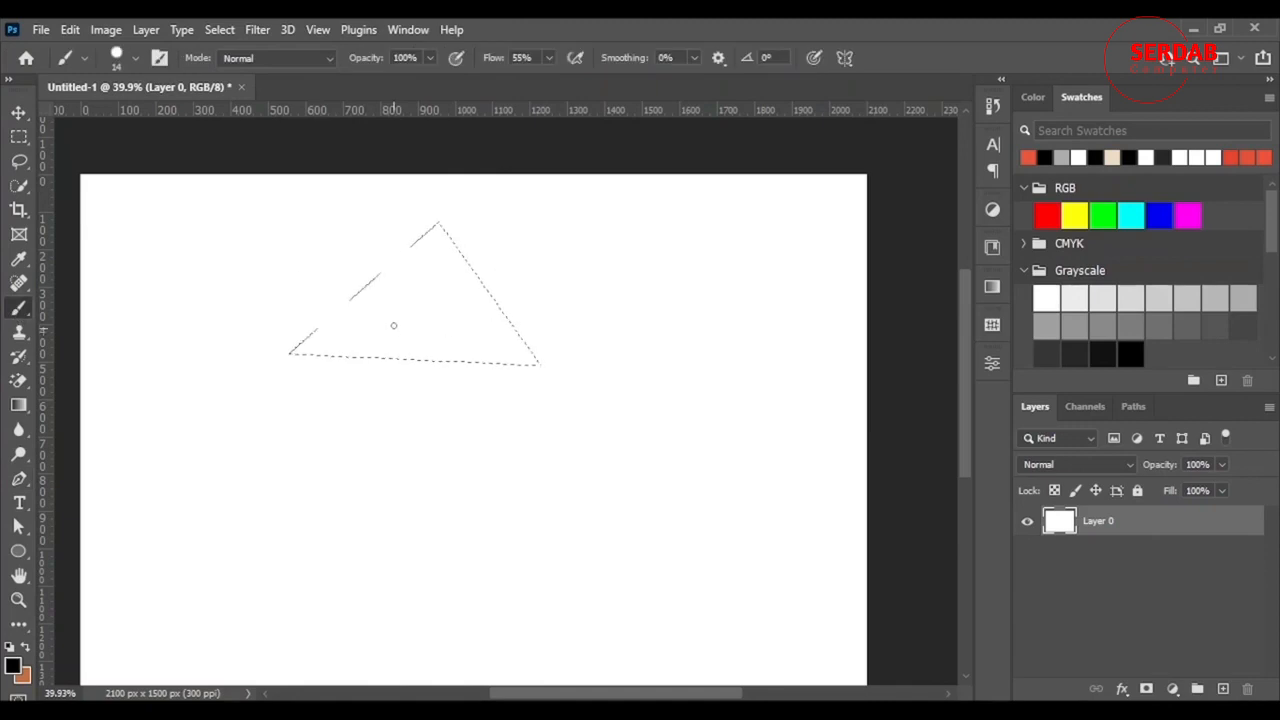
pyautogui.moveTo(481, 318); pyautogui.dragTo(520, 318)
pyautogui.moveTo(415, 282)
pyautogui.mouseDown()
pyautogui.moveTo(237, 338)
pyautogui.moveTo(783, 371)
pyautogui.mouseUp()
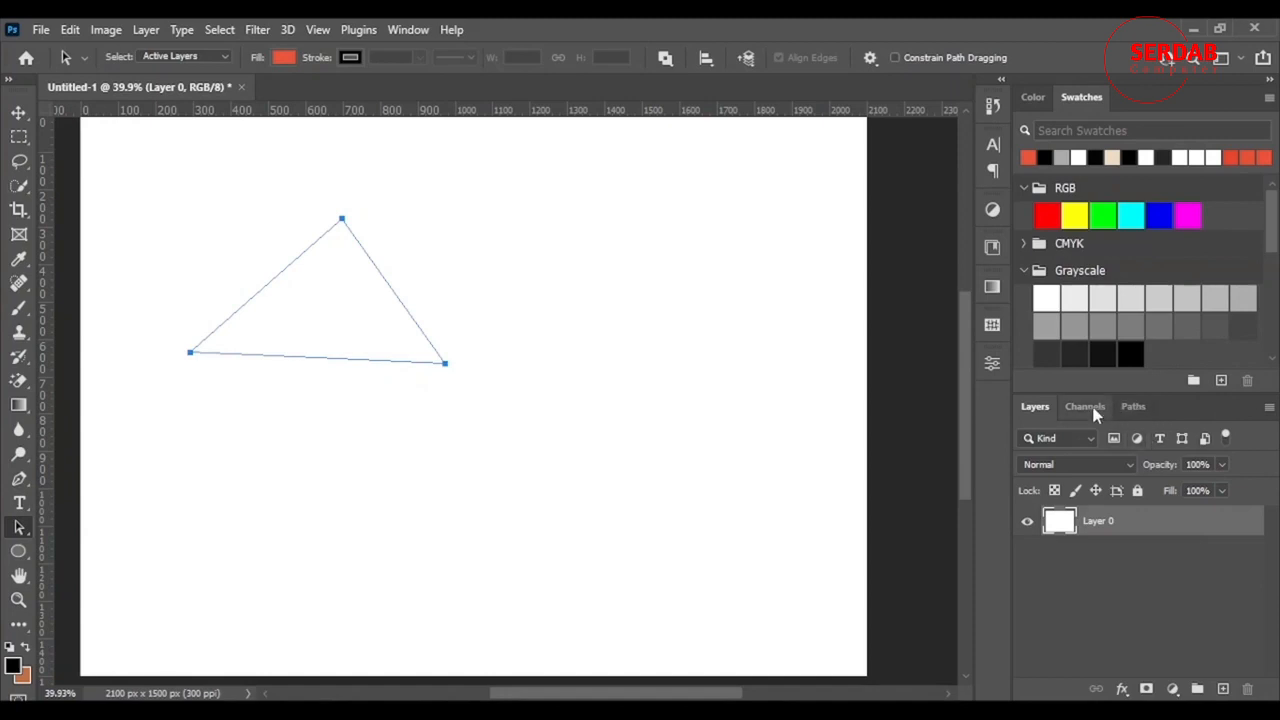
# - Save the Work Path as a permanent path named 'triangle' in the Paths panel
pyautogui.click(1130, 409)
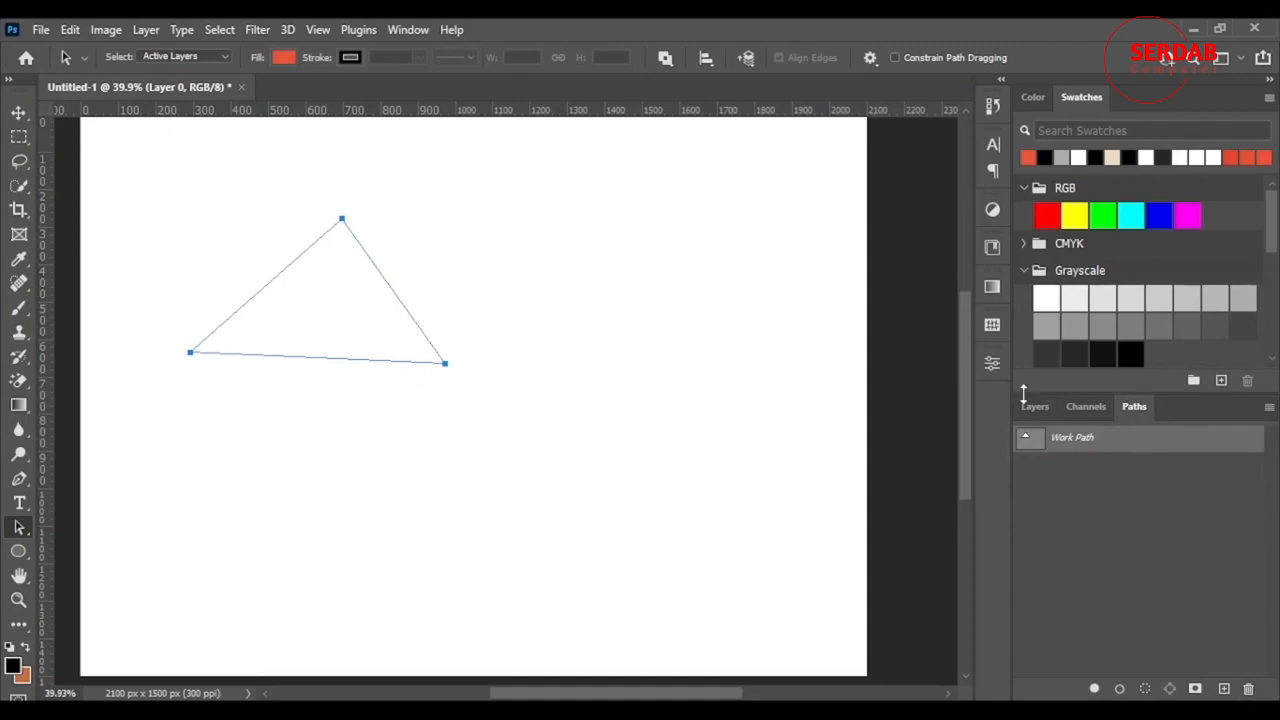
pyautogui.doubleClick(1085, 440)
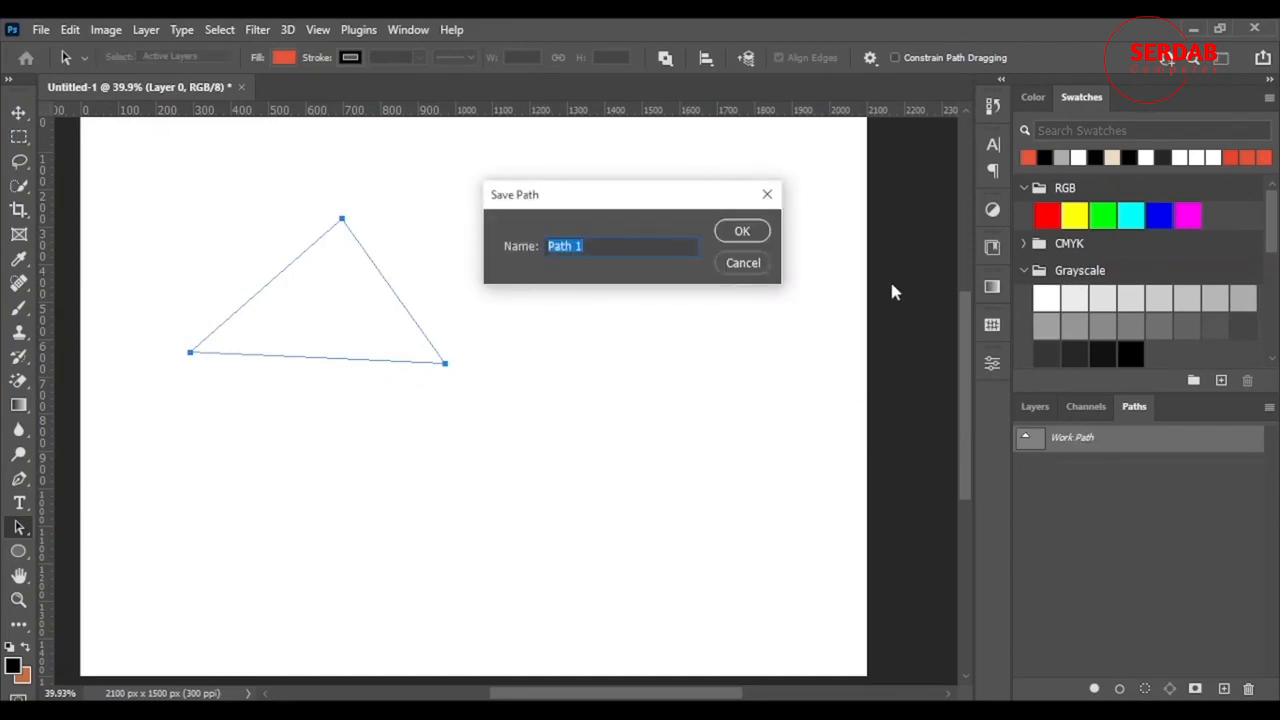
pyautogui.press('BackSpace')
pyautogui.click(746, 234)
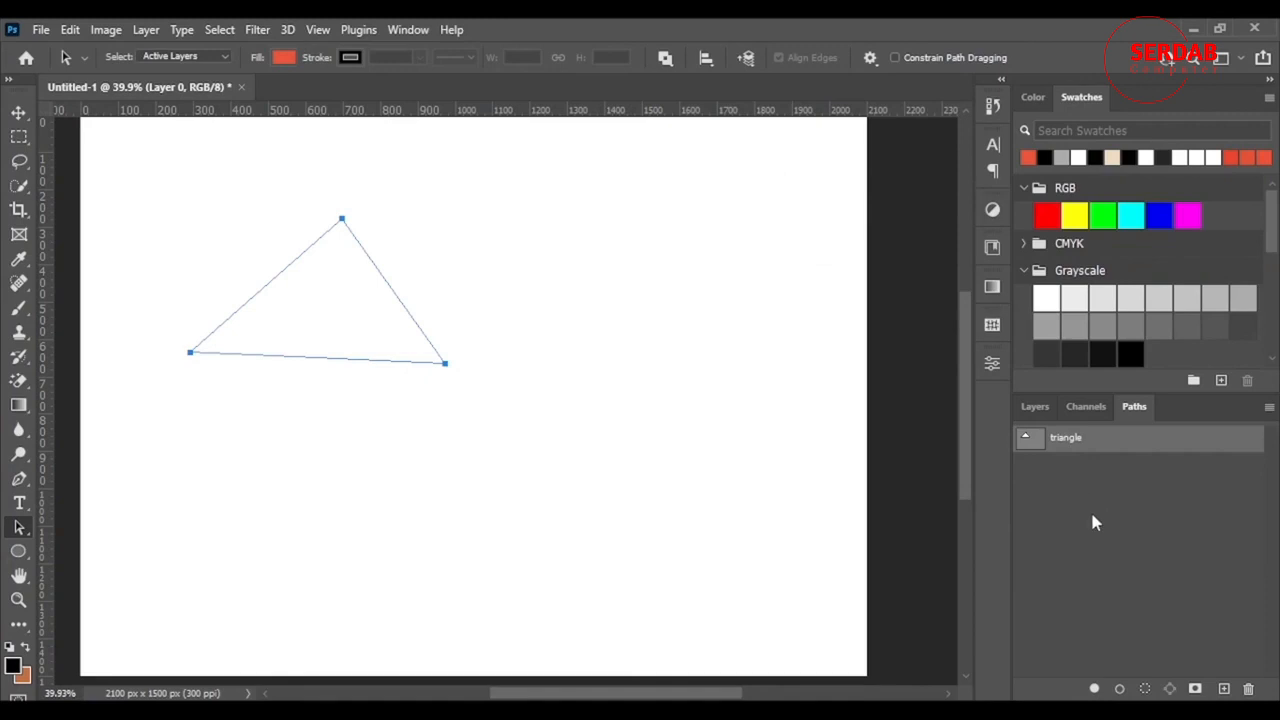
pyautogui.click(1046, 411)
pyautogui.click(1133, 406)
# - Duplicate the triangle path as 'triangle copy'
pyautogui.rightClick(1133, 447)
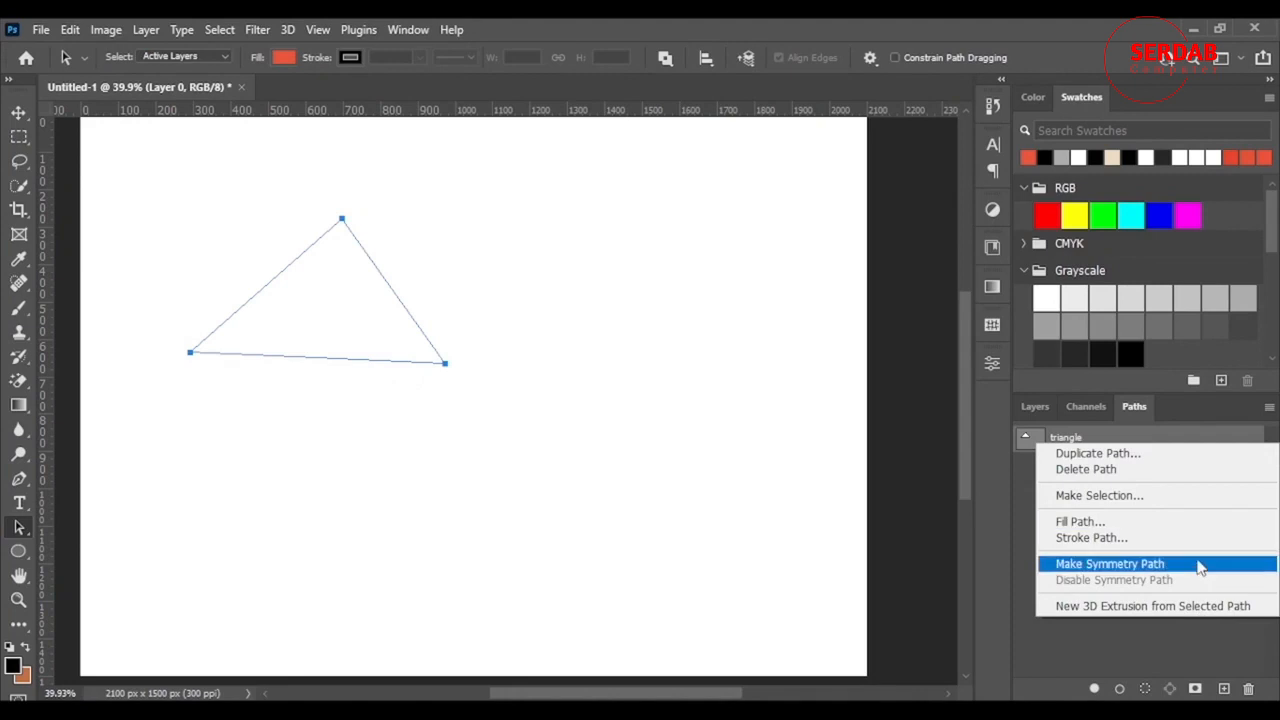
pyautogui.click(1150, 455)
pyautogui.click(742, 231)
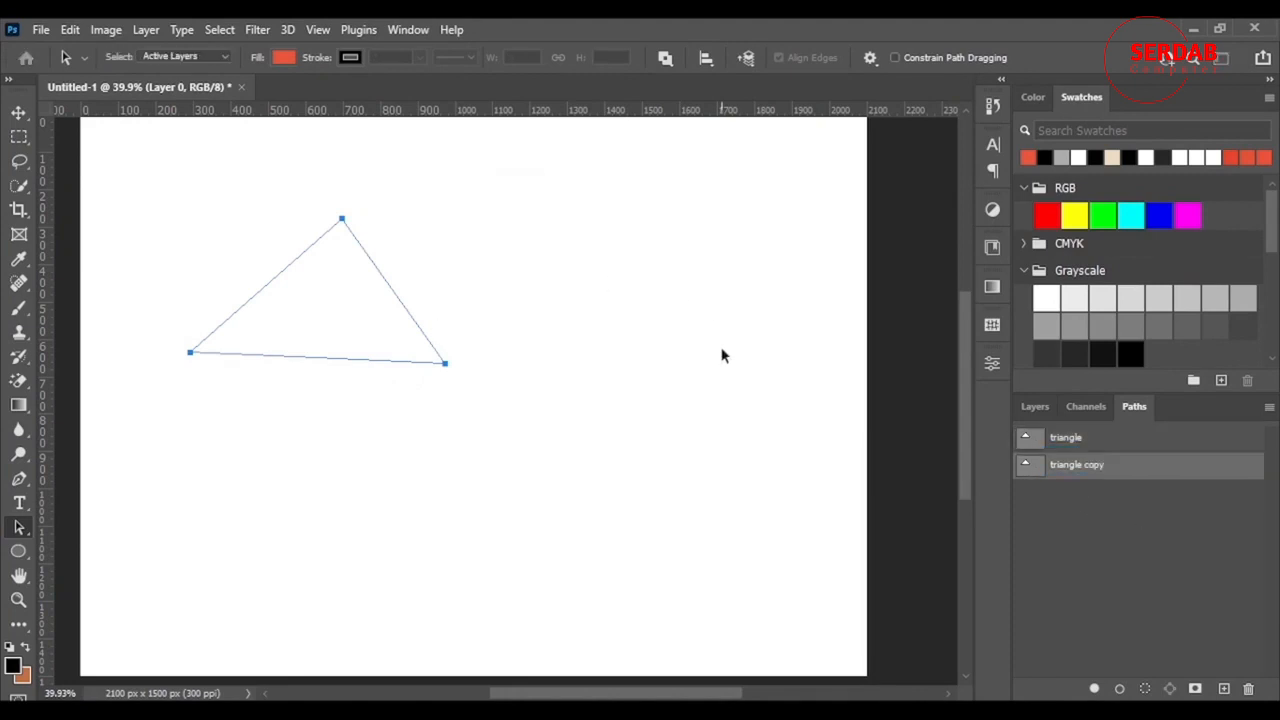
pyautogui.rightClick(1098, 470)
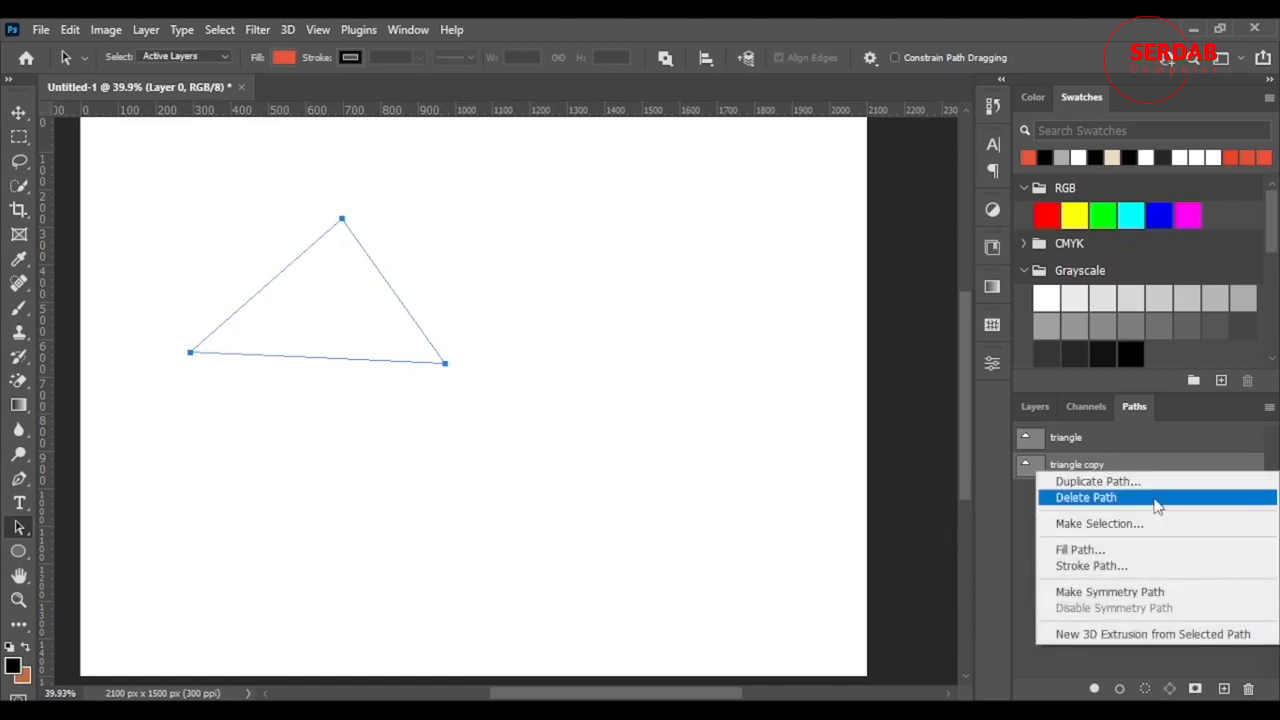
pyautogui.click(1100, 441)
# - Turn the triangle path into a selection, then deselect it with Ctrl+D in the Layers view
pyautogui.click(1100, 444)
pyautogui.rightClick(1077, 440)
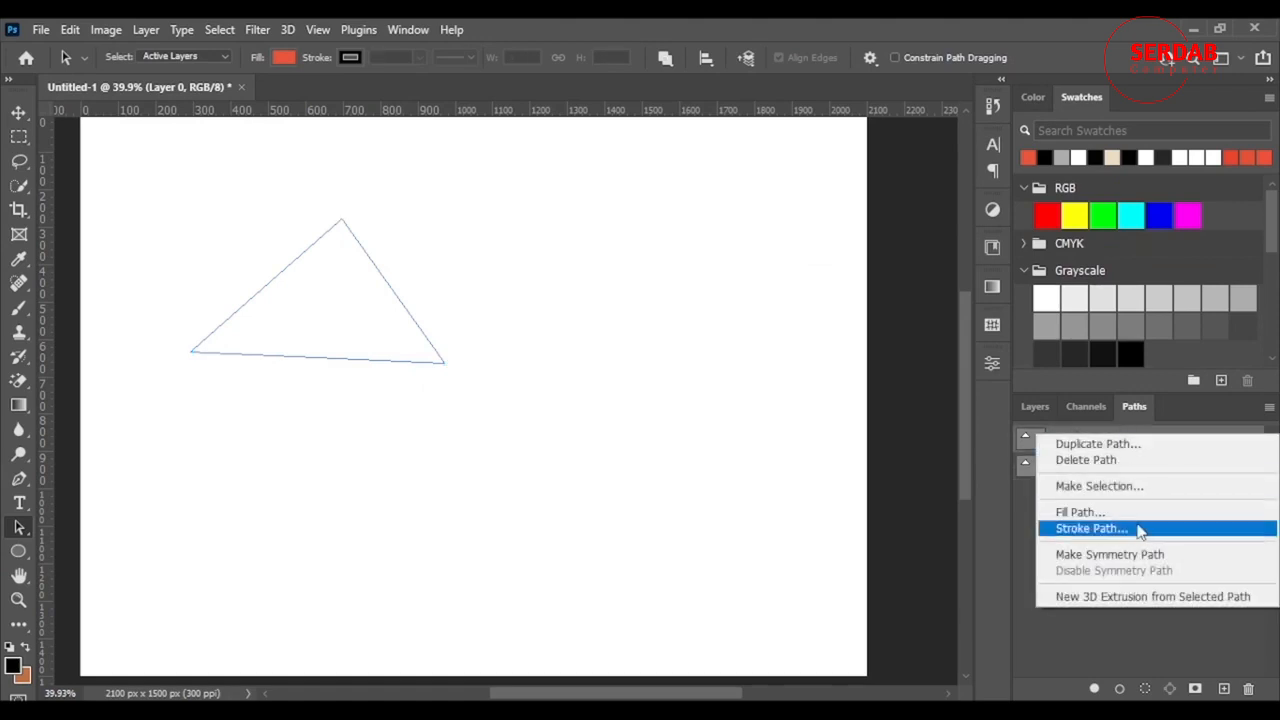
pyautogui.click(1134, 494)
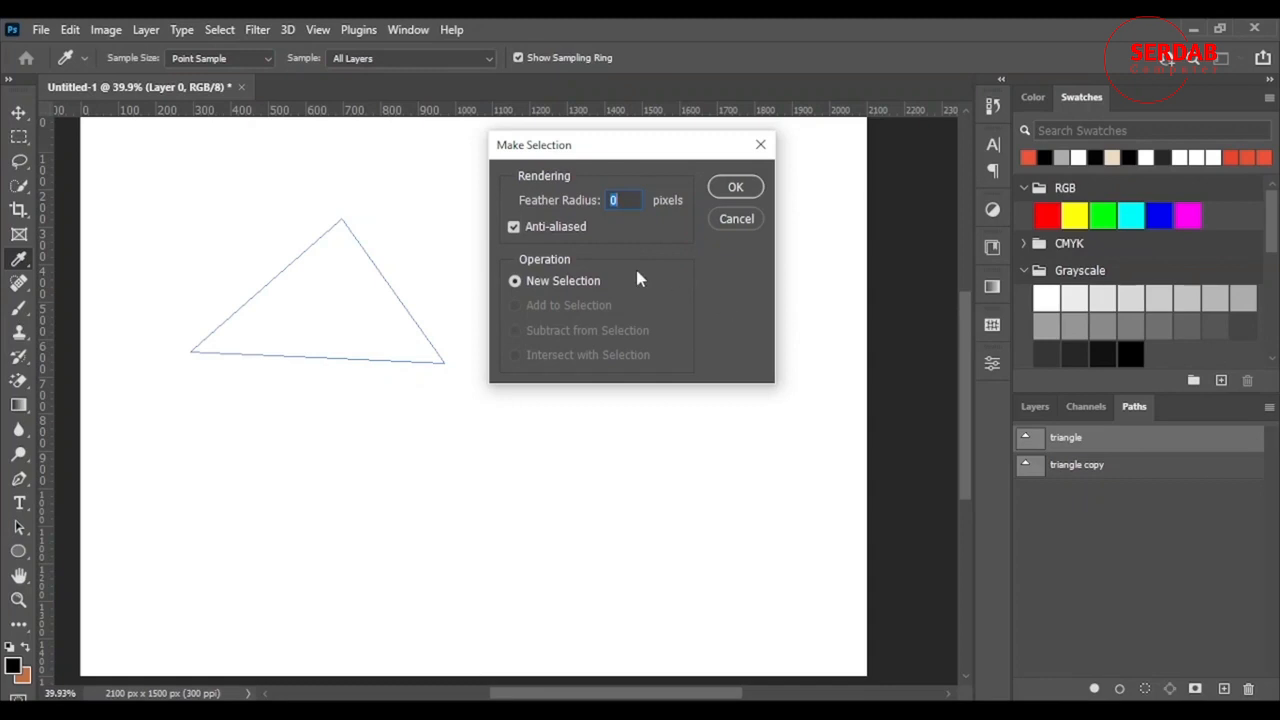
pyautogui.click(735, 187)
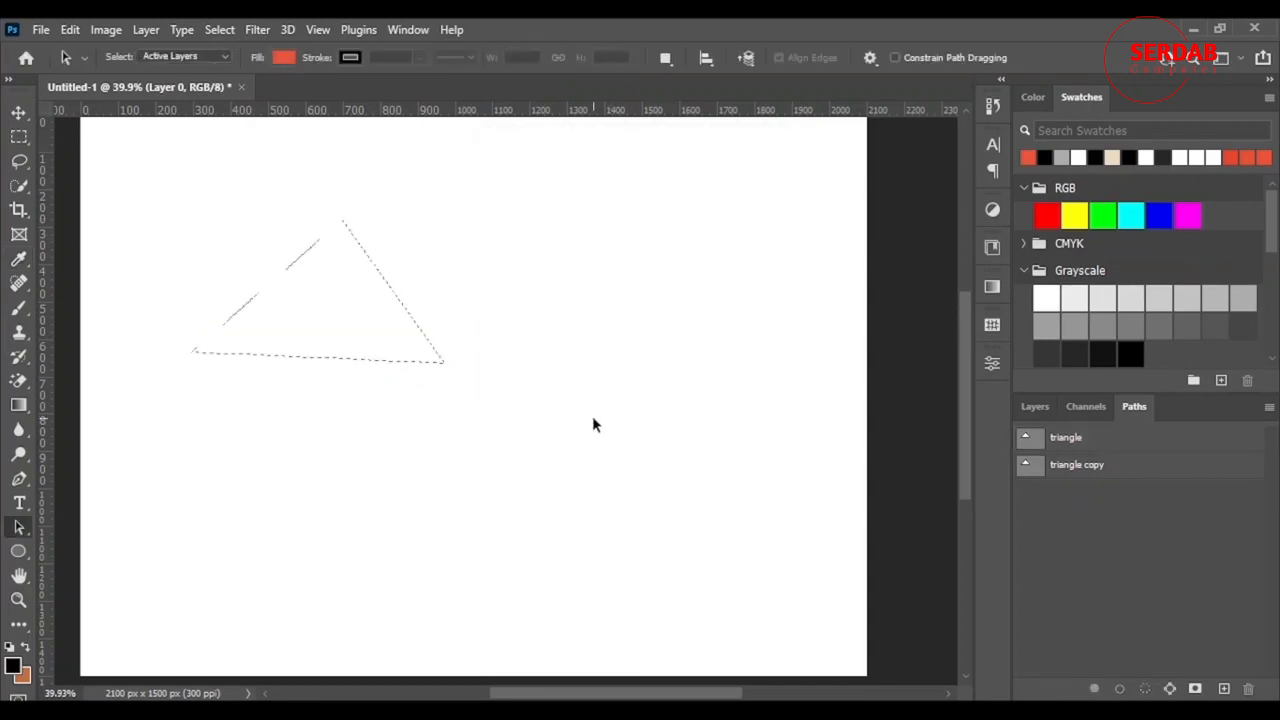
pyautogui.click(1038, 406)
pyautogui.hotkey('ctrl', 'd')
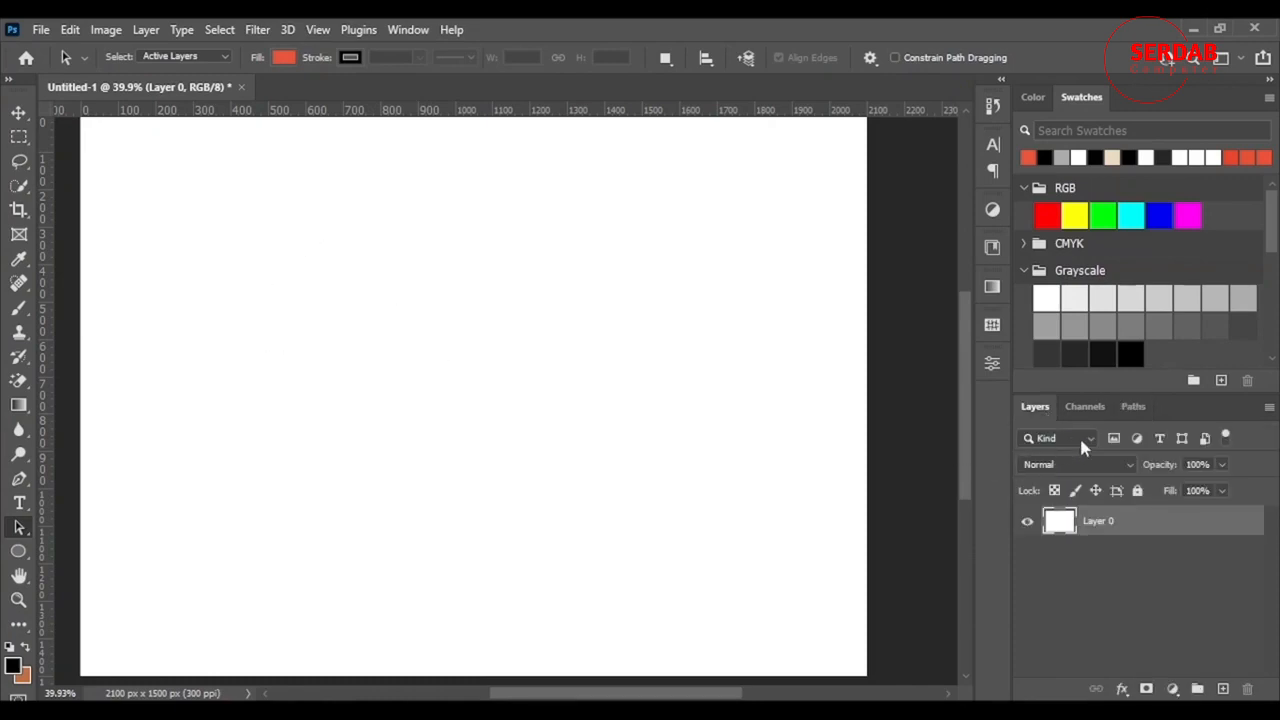
pyautogui.click(1134, 407)
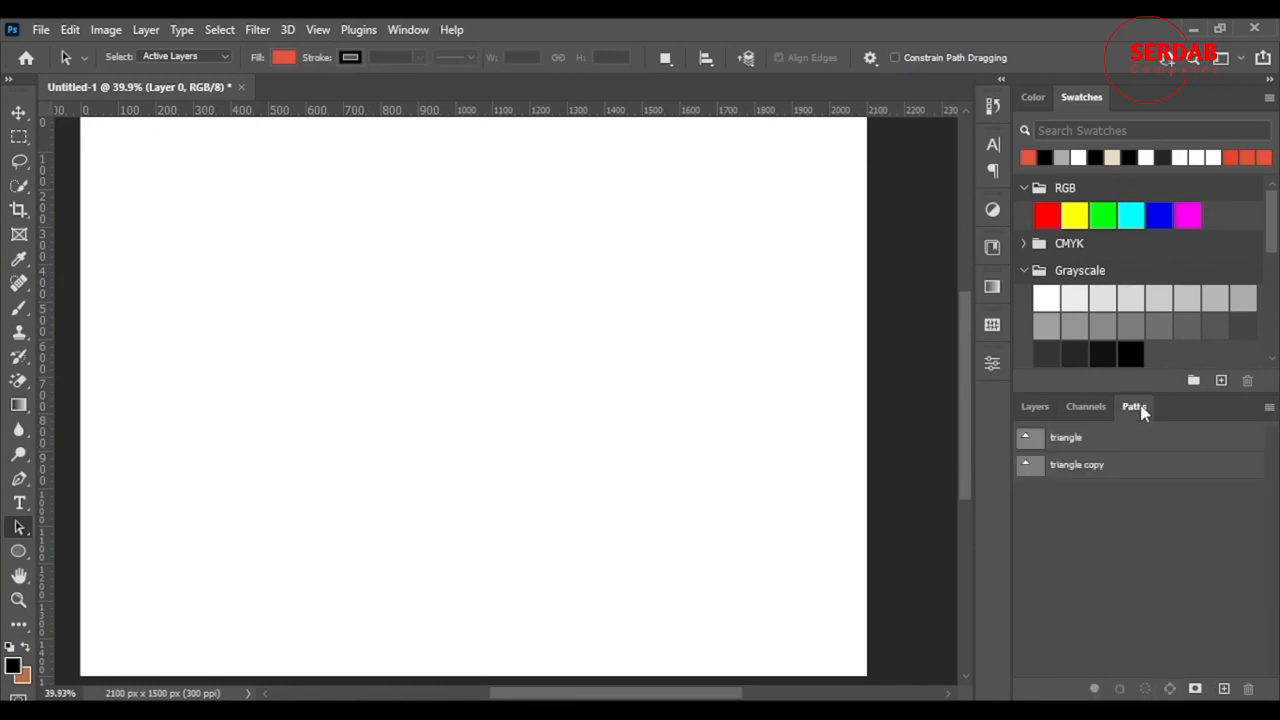
pyautogui.click(1087, 445)
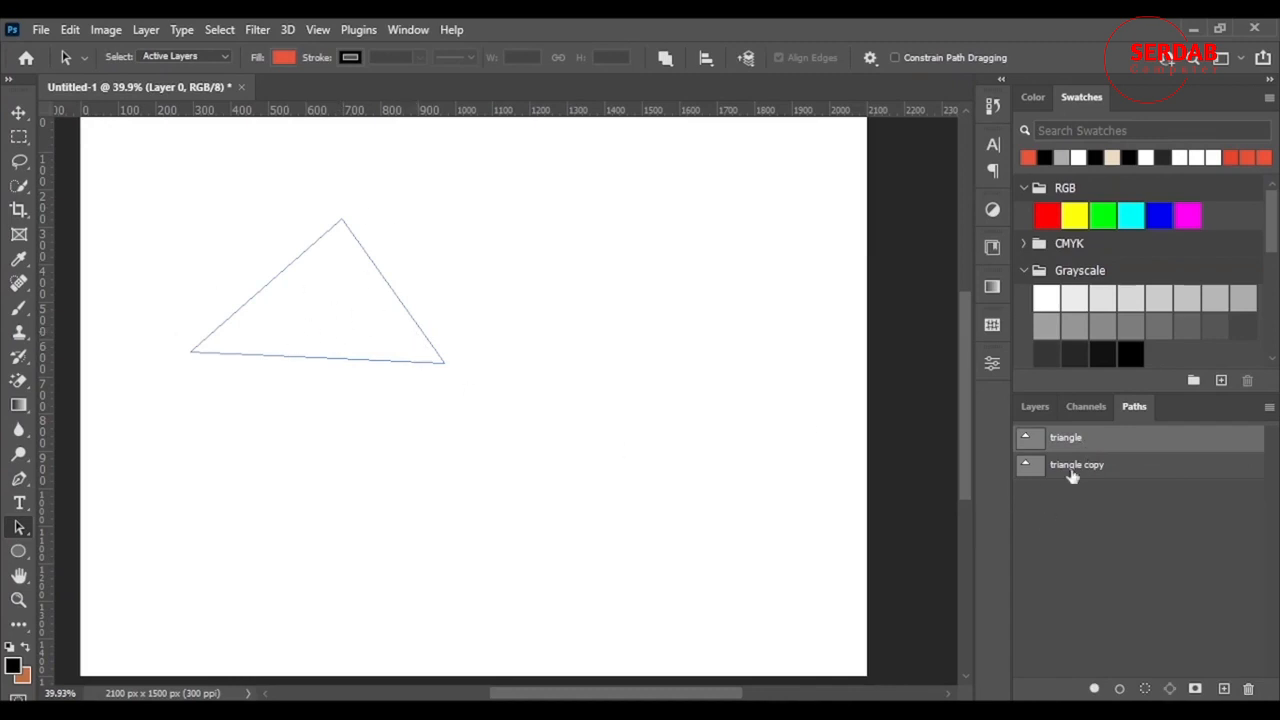
pyautogui.click(1035, 407)
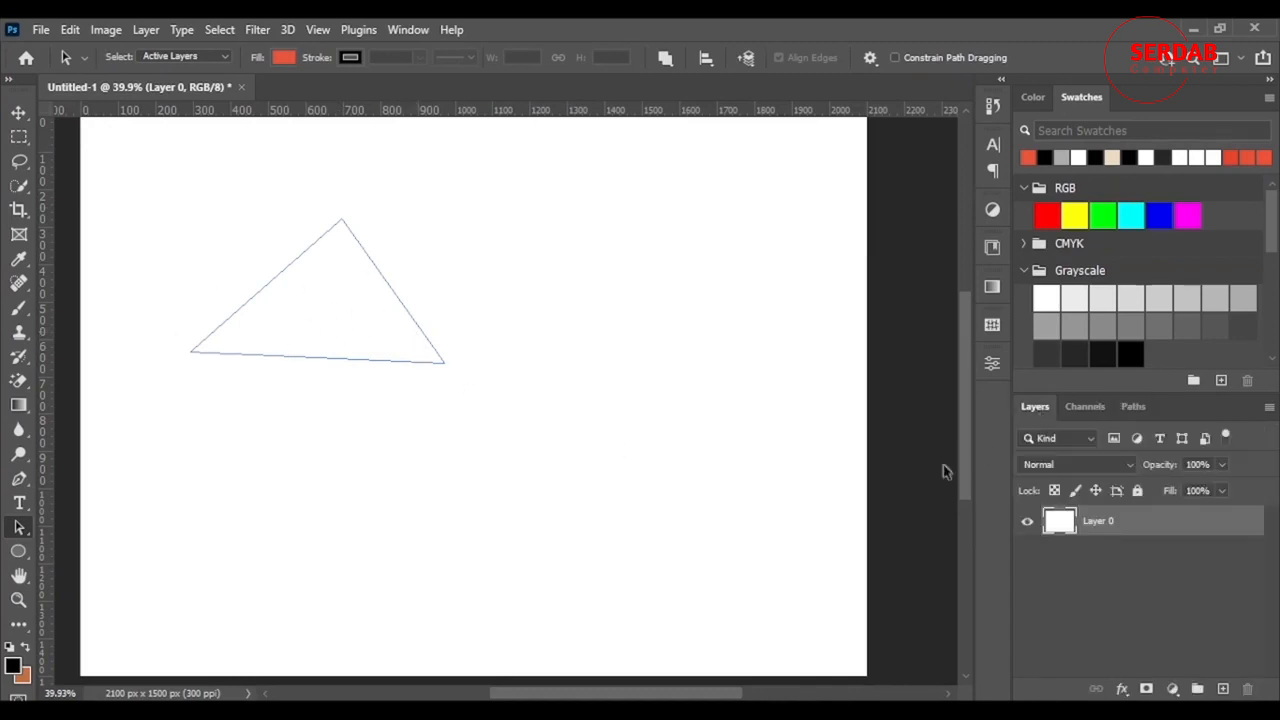
pyautogui.click(686, 410)
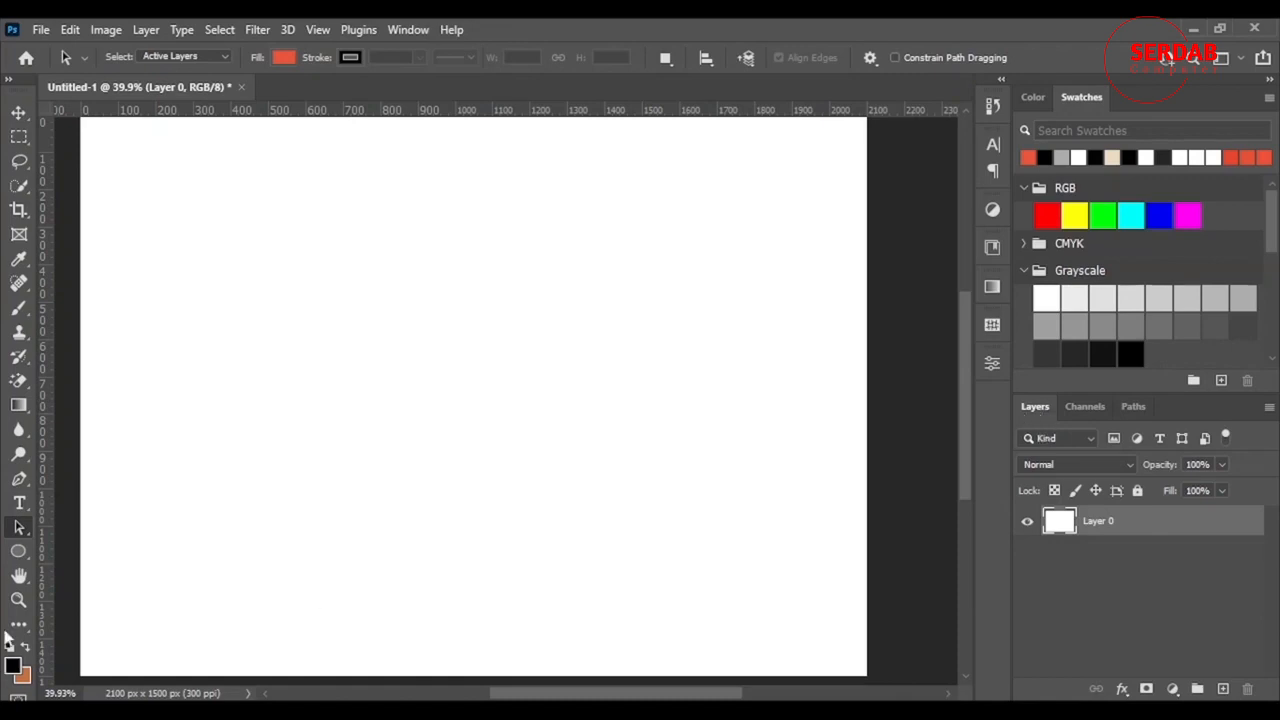
# - Draw a straight two-anchor path across the upper canvas with the Pen Tool
pyautogui.click(18, 481)
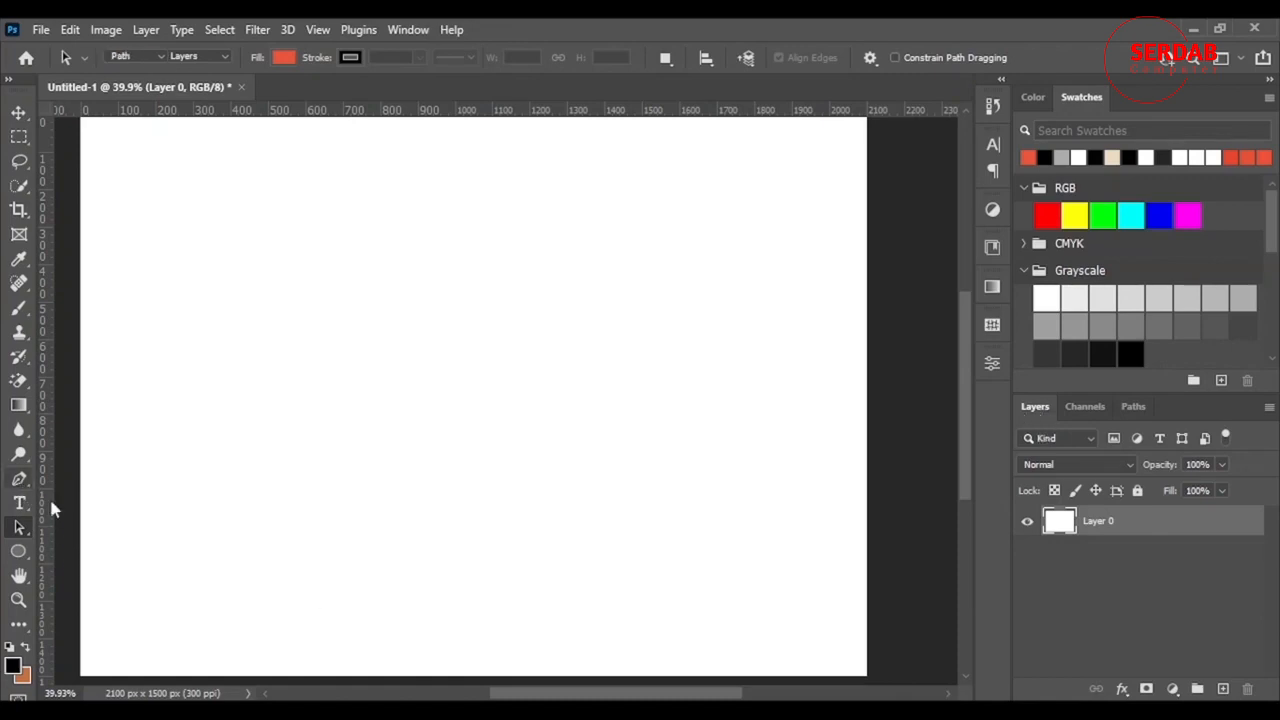
pyautogui.click(218, 282)
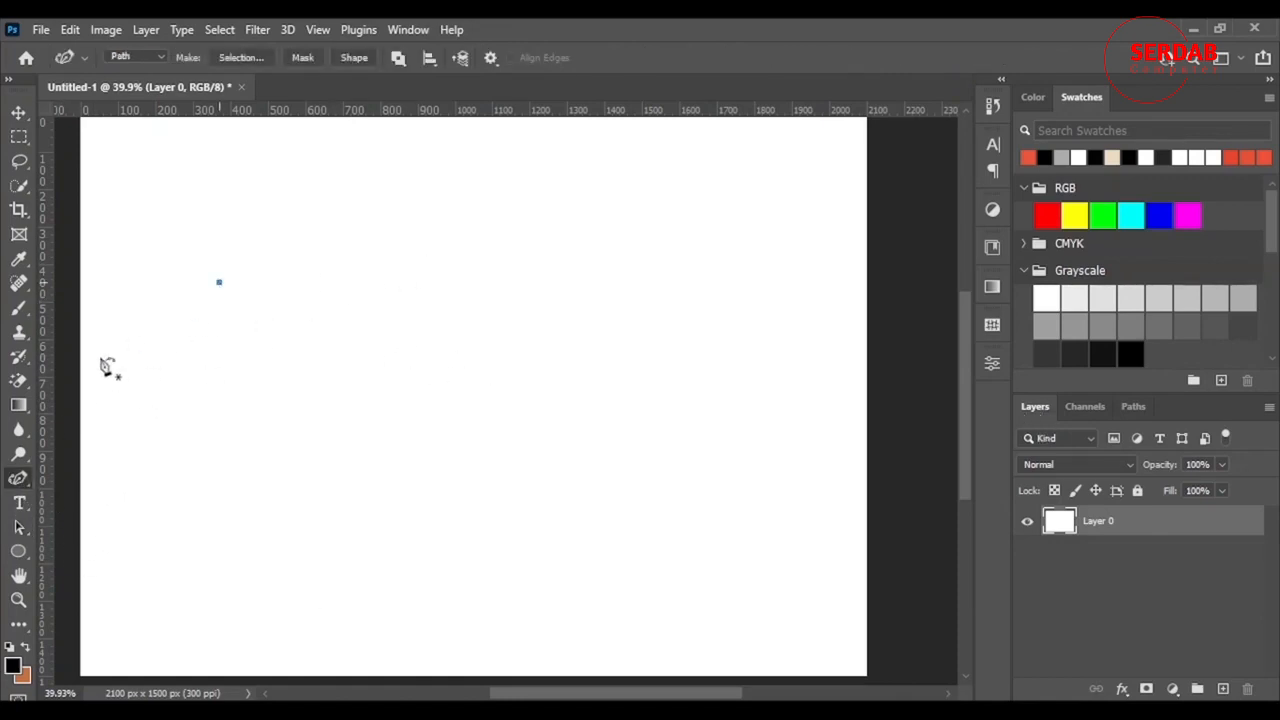
pyautogui.click(808, 250)
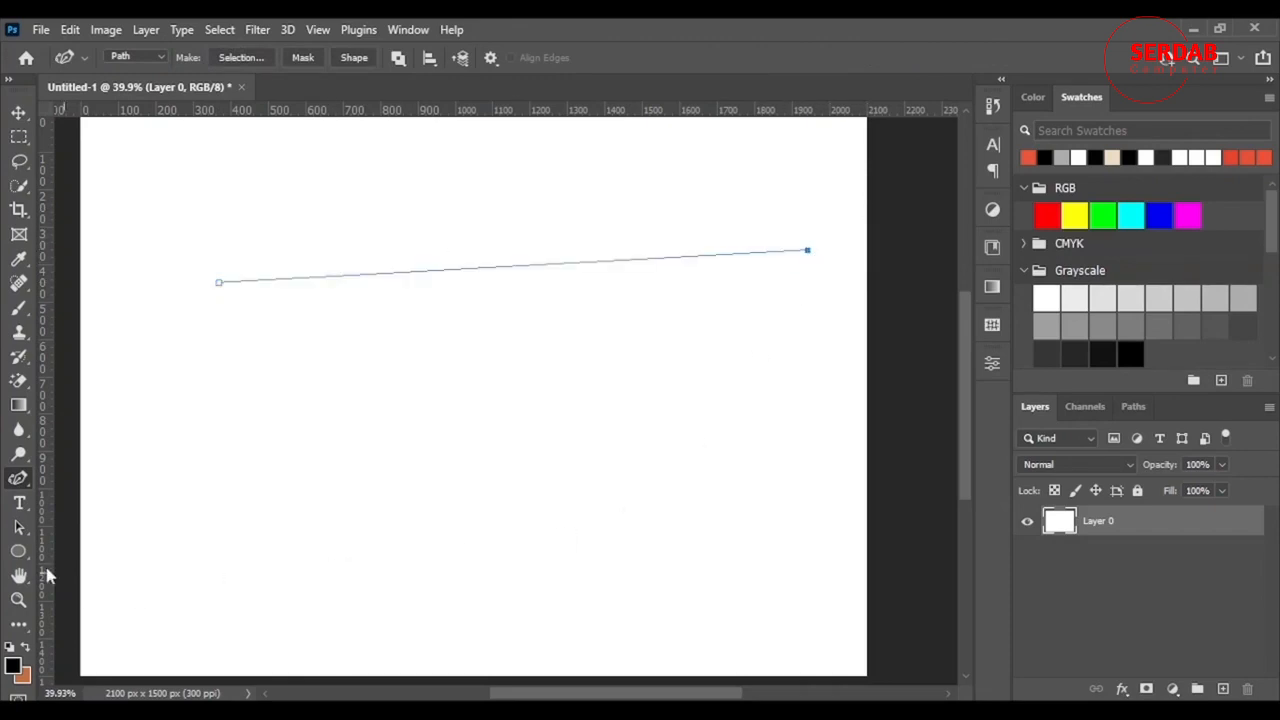
# - Add two anchor points to the line with Add Anchor Point Tool and curve it into an S-bend
pyautogui.rightClick(18, 480)
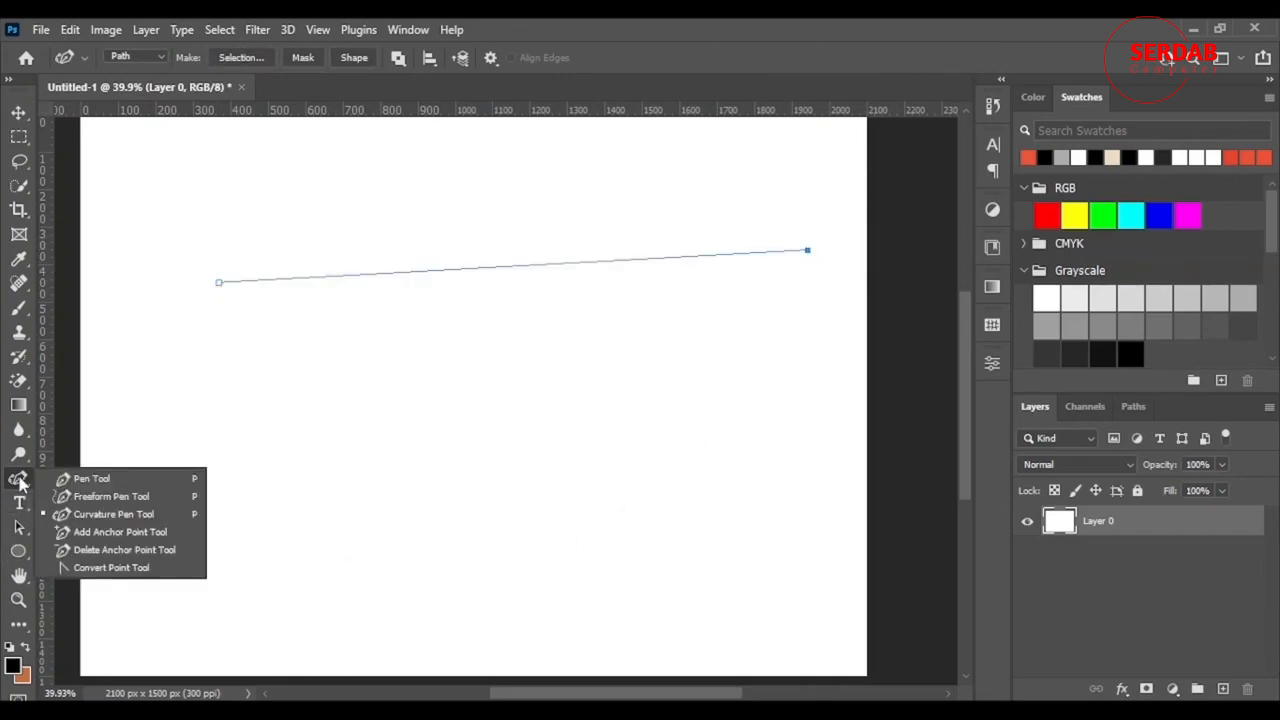
pyautogui.click(128, 536)
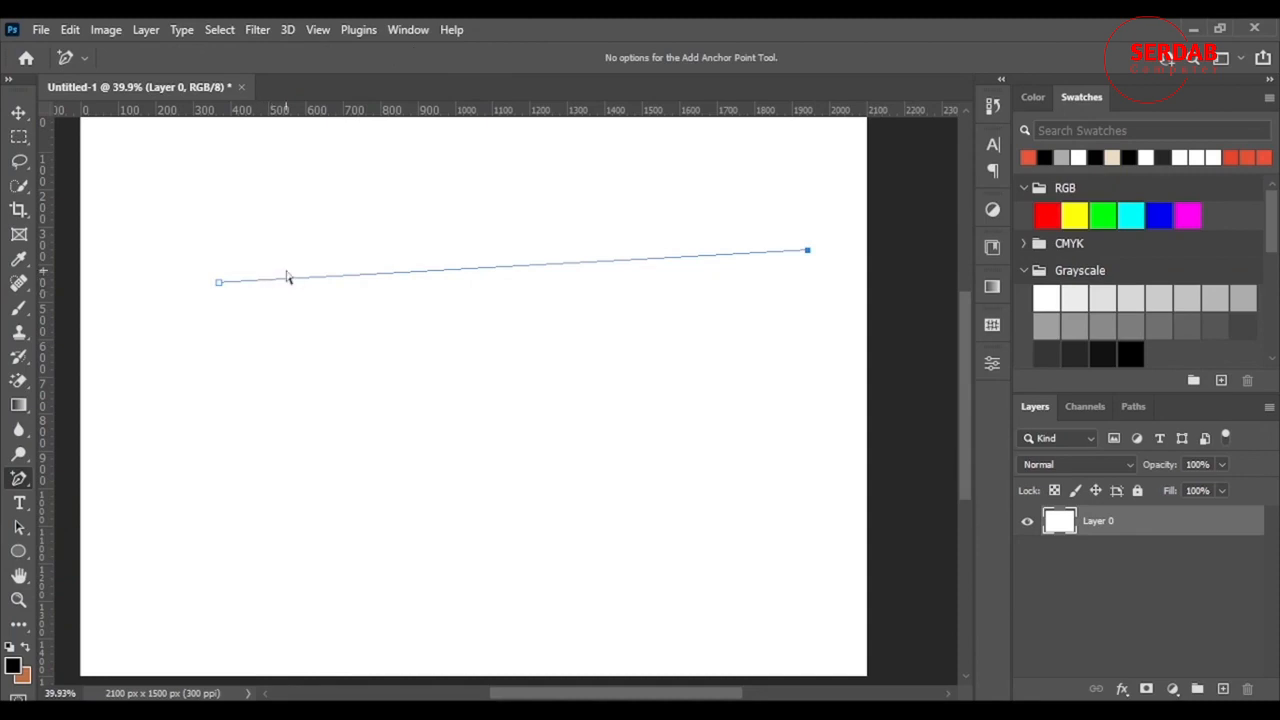
pyautogui.click(337, 276)
pyautogui.moveTo(509, 268); pyautogui.dragTo(236, 347)
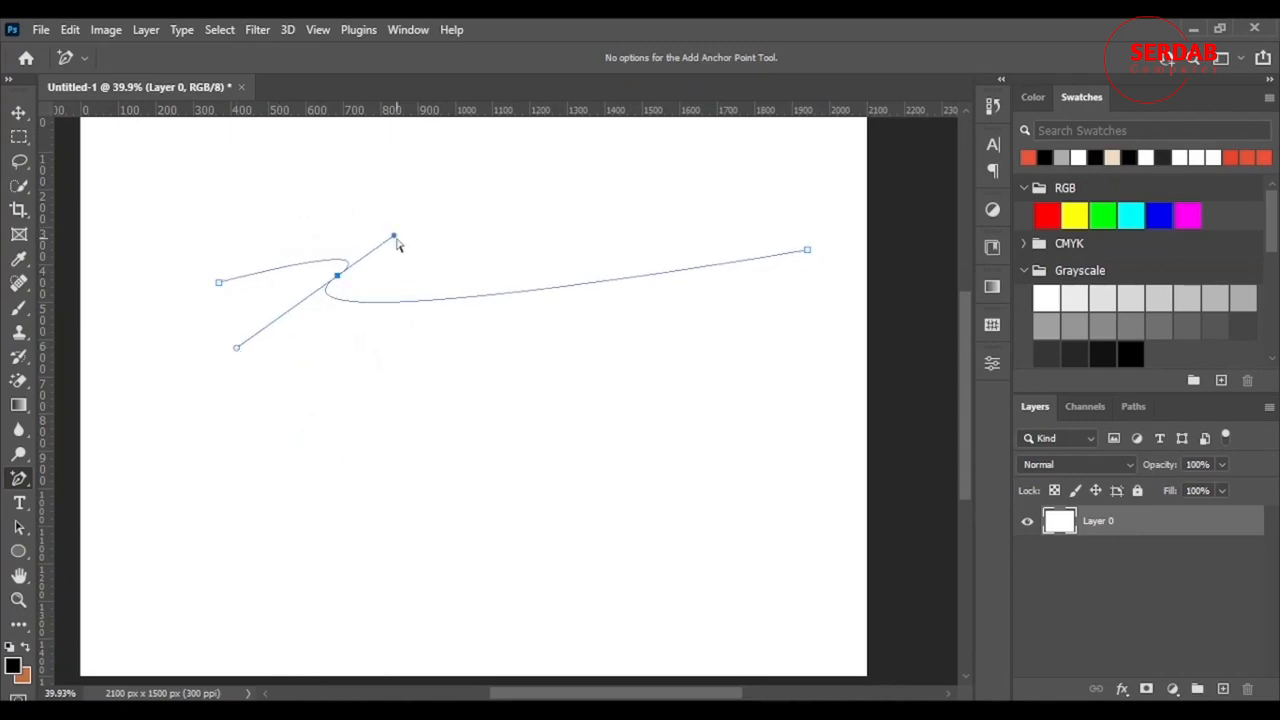
pyautogui.moveTo(395, 238); pyautogui.dragTo(284, 216)
pyautogui.click(610, 297)
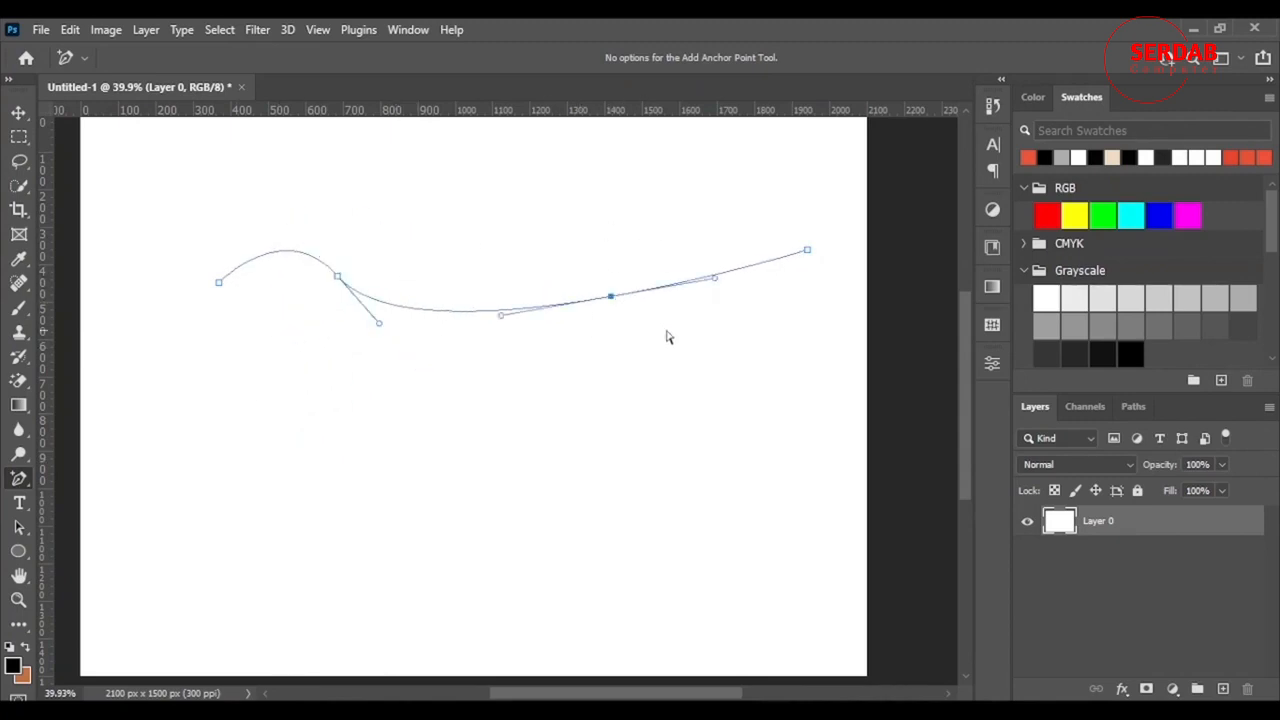
pyautogui.moveTo(714, 279); pyautogui.dragTo(634, 431)
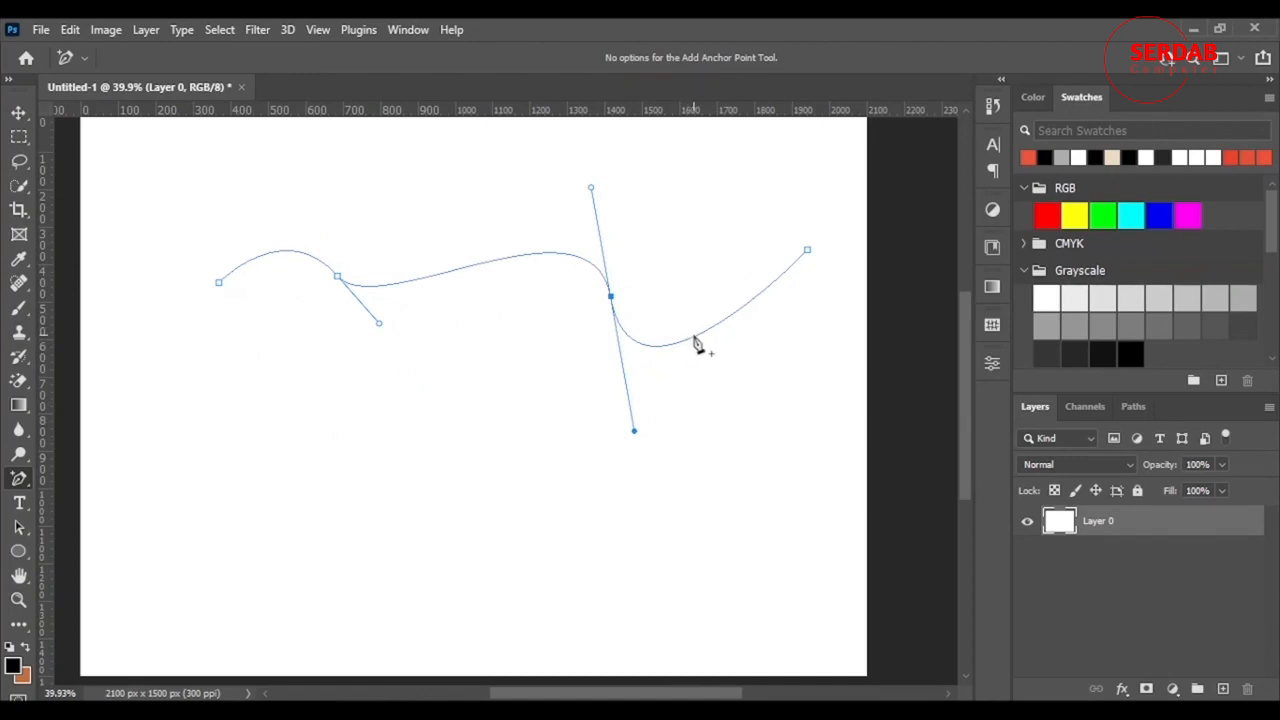
# - Remove both added anchors with Delete Anchor Point Tool, straightening the line again
pyautogui.click(20, 480)
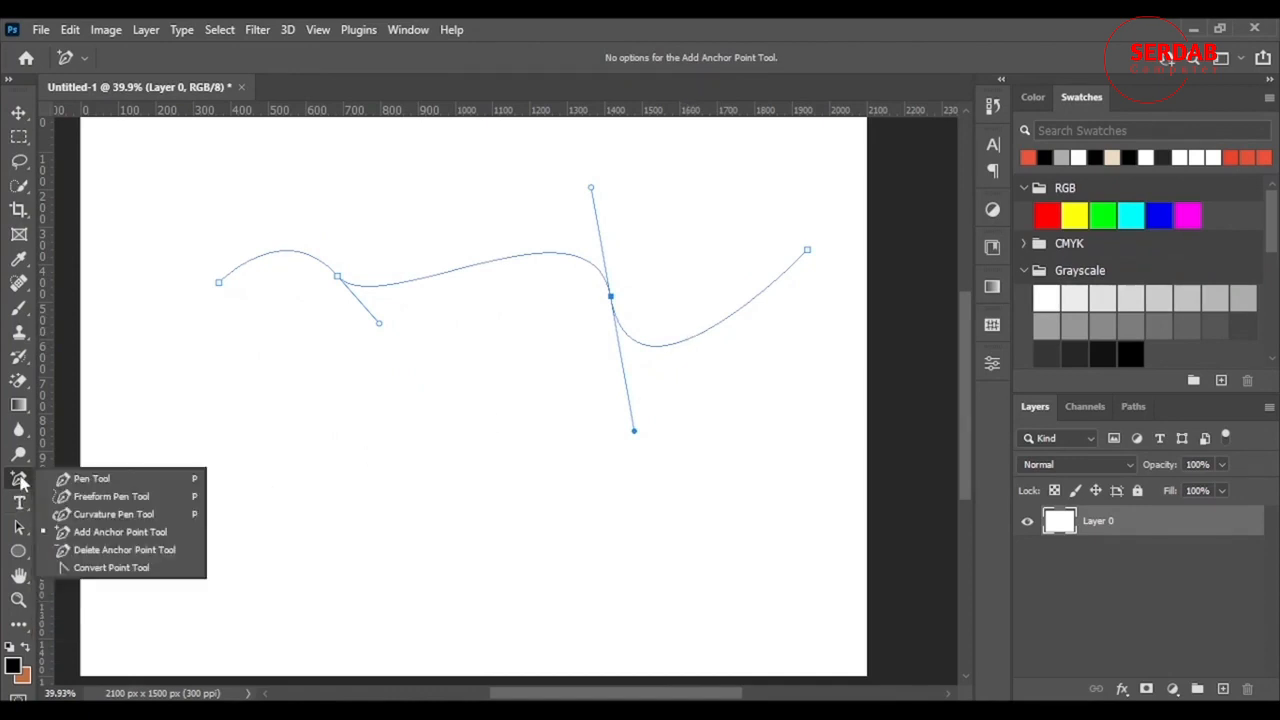
pyautogui.click(104, 552)
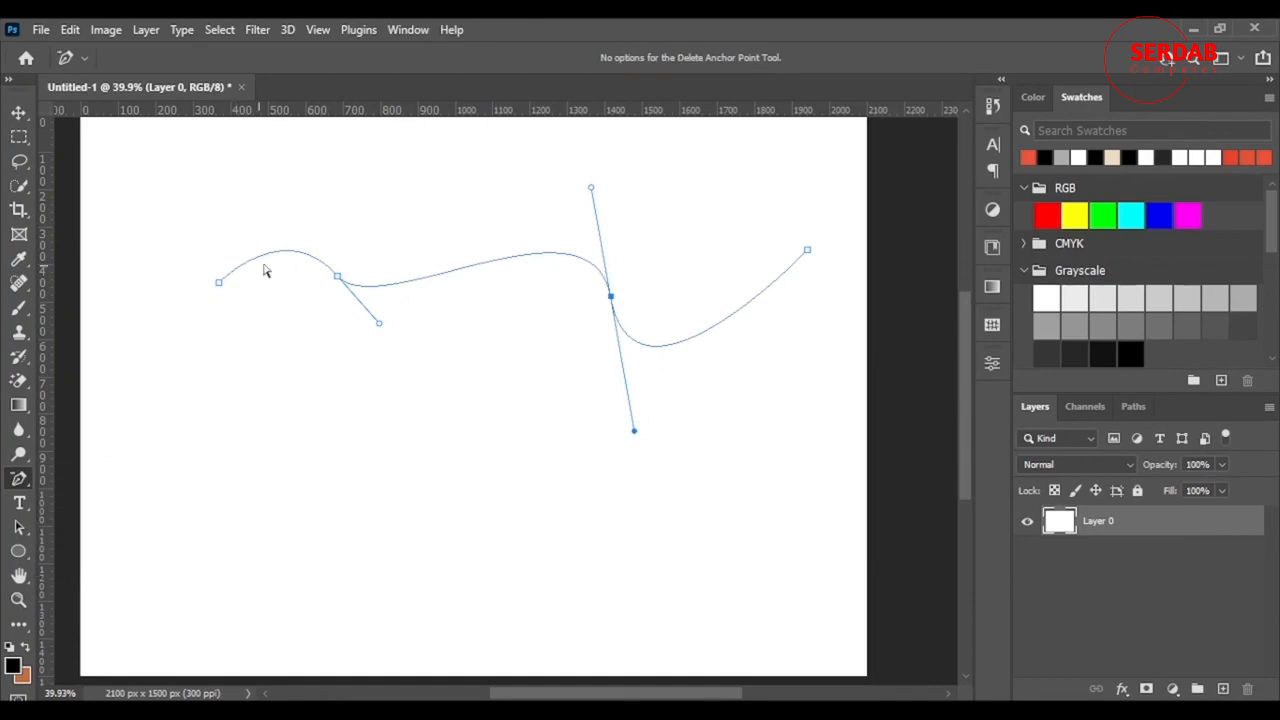
pyautogui.click(339, 279)
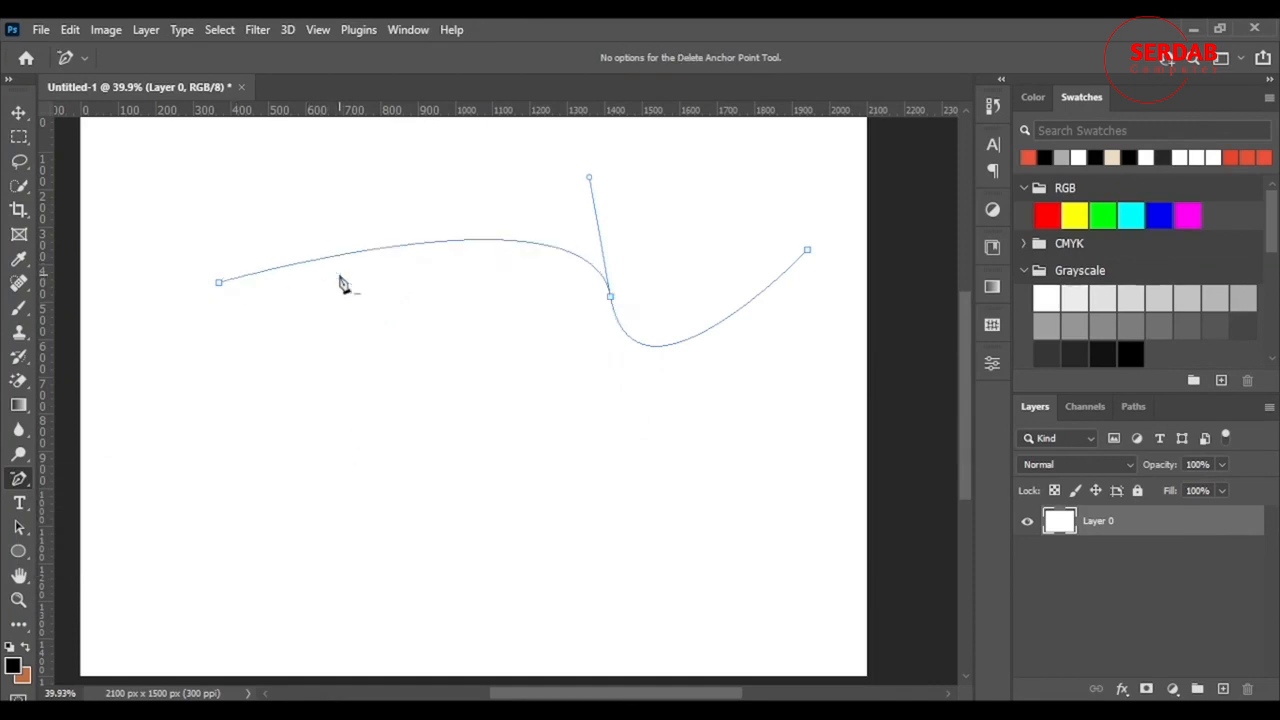
pyautogui.click(611, 299)
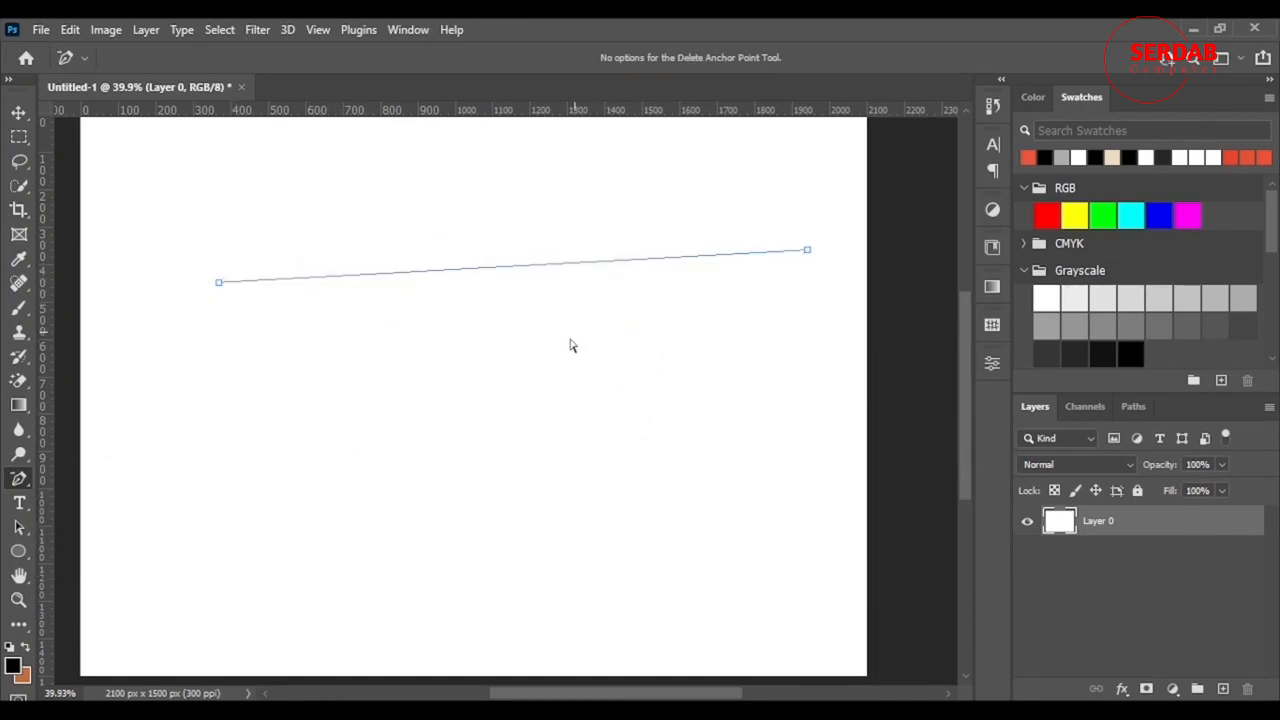
# - With the Curvature Pen Tool, add an anchor to the line, delete it, and select another anchor
pyautogui.rightClick(16, 478)
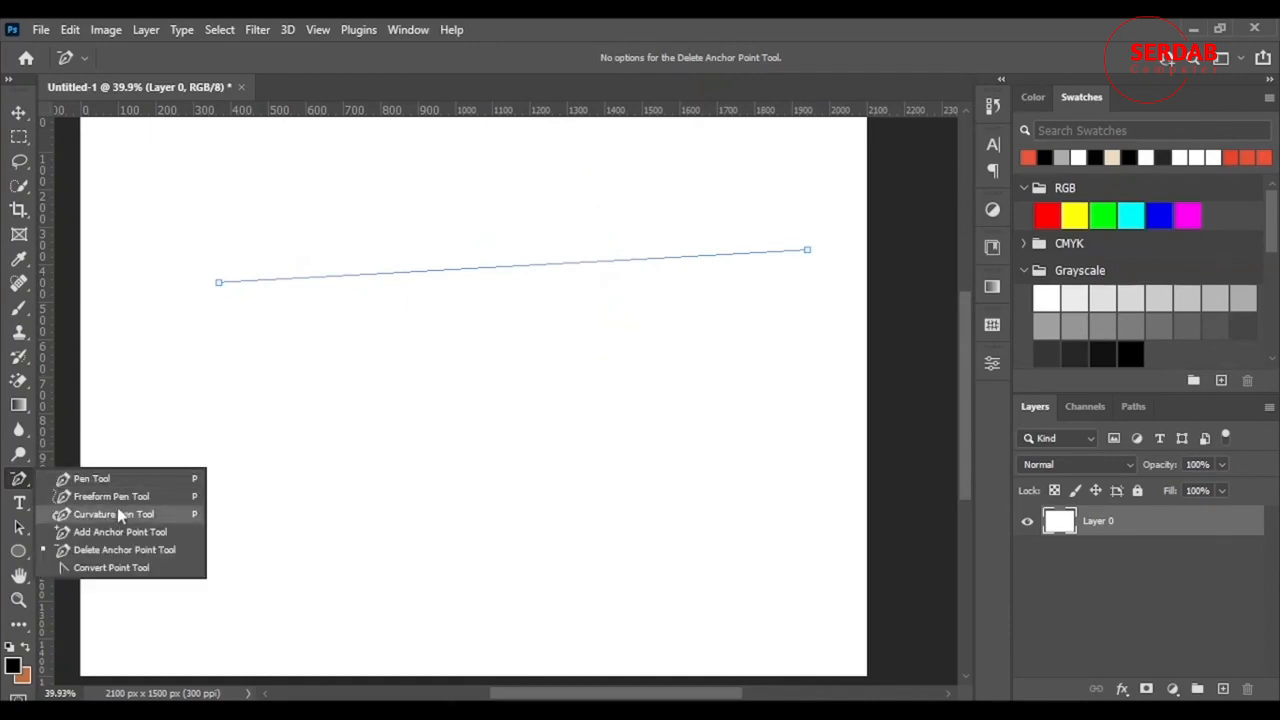
pyautogui.click(112, 512)
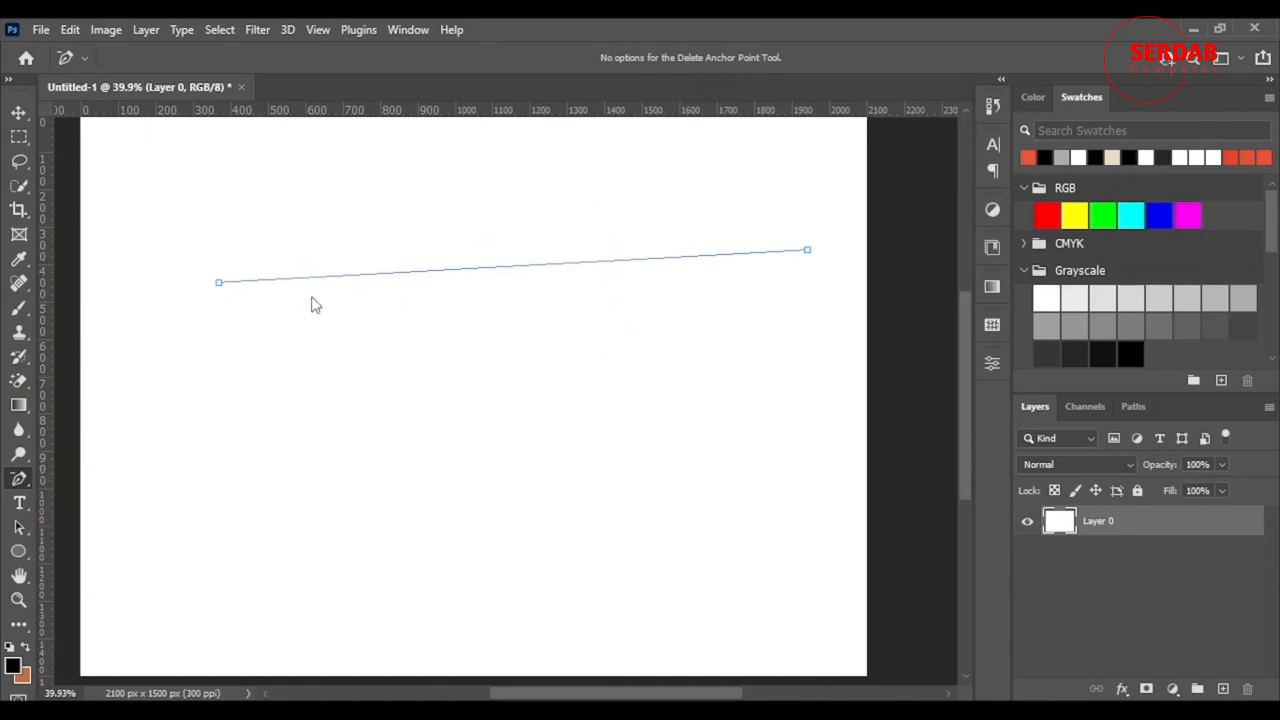
pyautogui.click(385, 274)
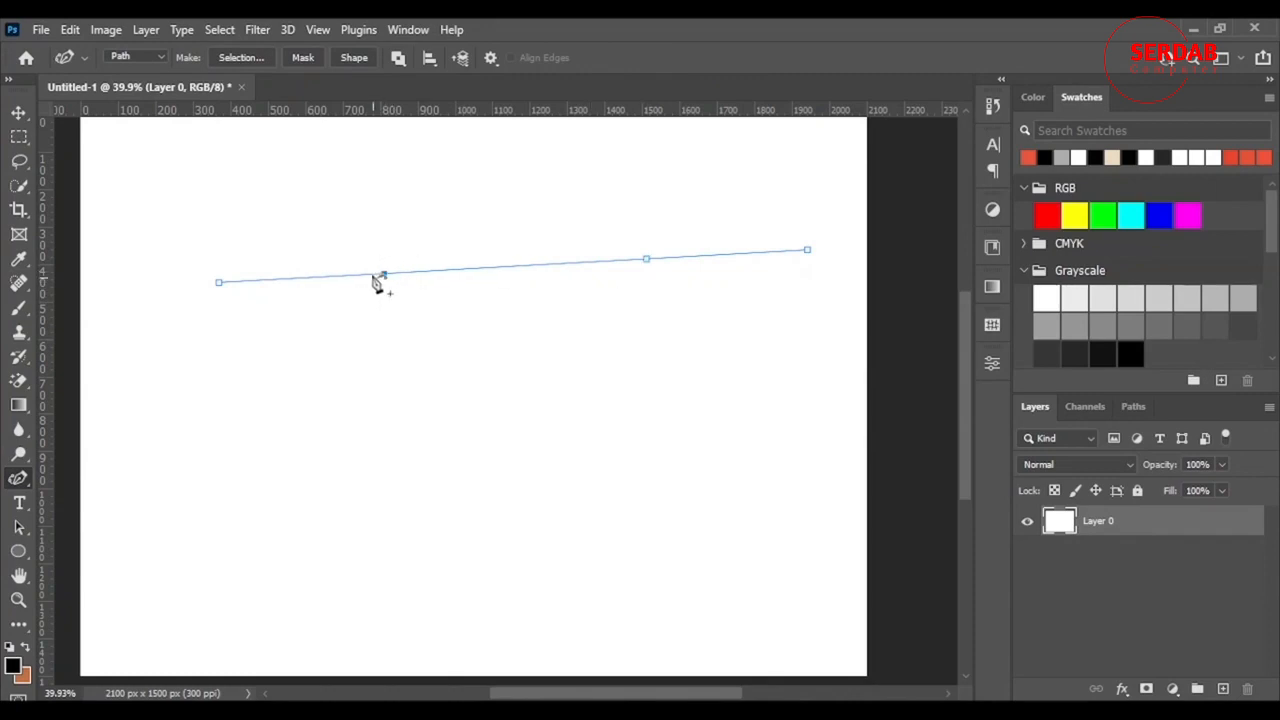
pyautogui.press('Delete')
pyautogui.keyDown('ctrl'); pyautogui.click(646, 260); pyautogui.keyUp('ctrl')
# - Add two anchors, drag them into a wave curve, then delete the whole path
pyautogui.click(326, 277)
pyautogui.click(583, 264)
pyautogui.moveTo(585, 270); pyautogui.dragTo(612, 331)
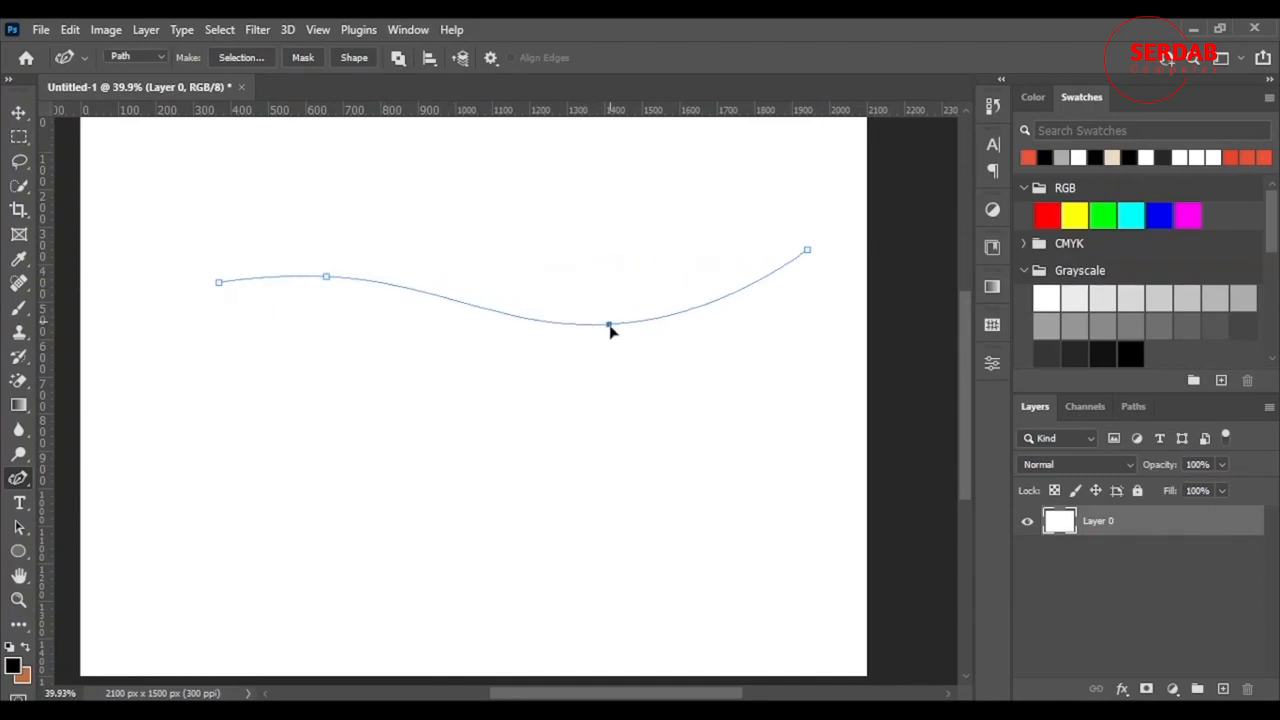
pyautogui.moveTo(332, 271); pyautogui.dragTo(338, 186)
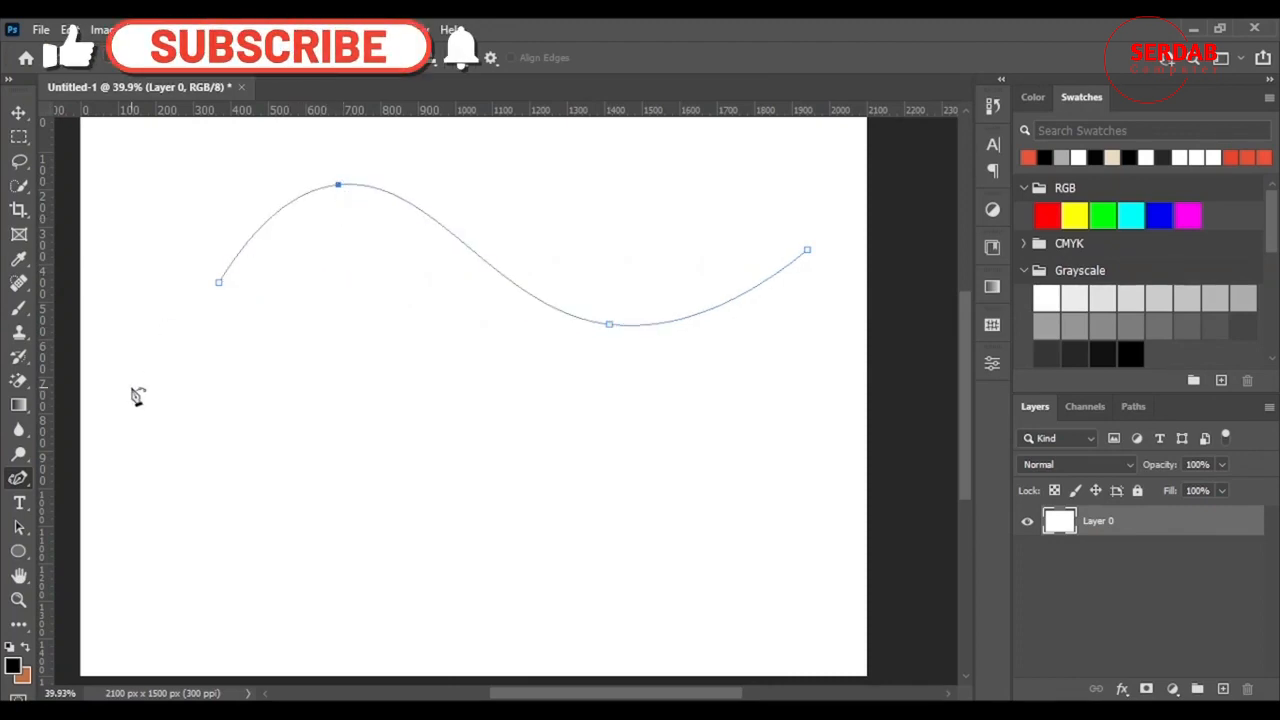
pyautogui.press('Return')
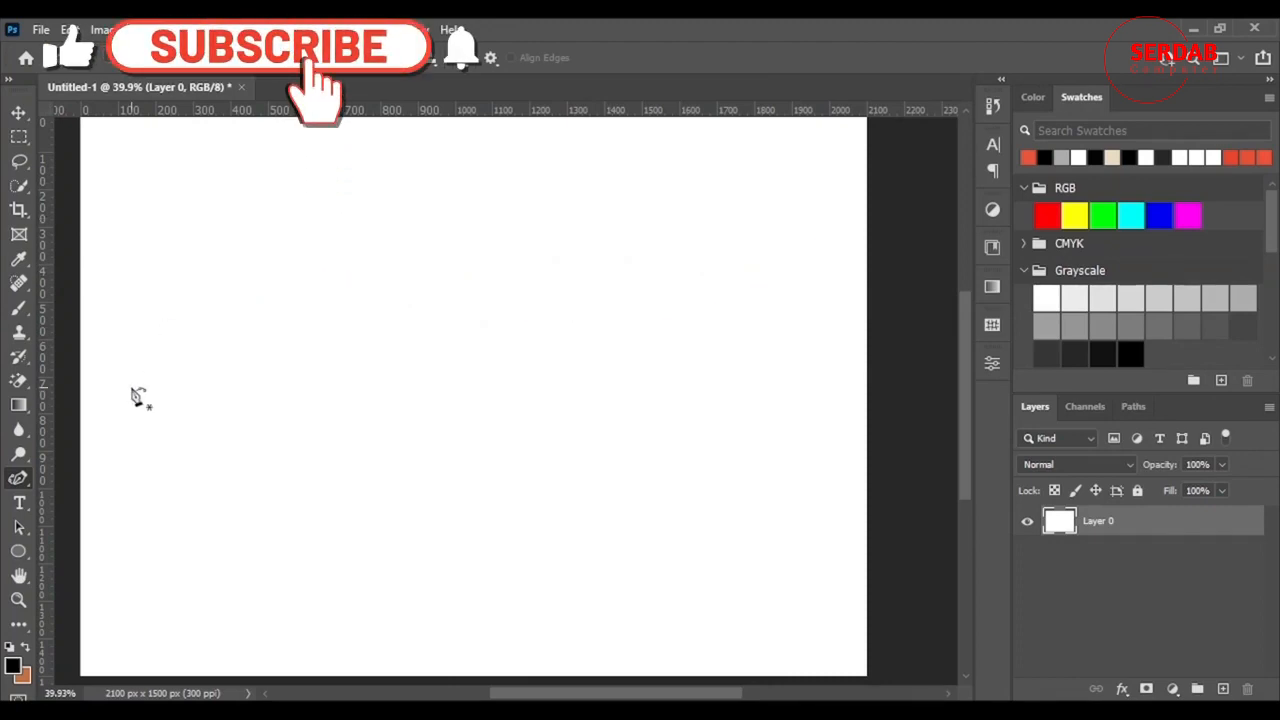
pyautogui.rightClick(20, 480)
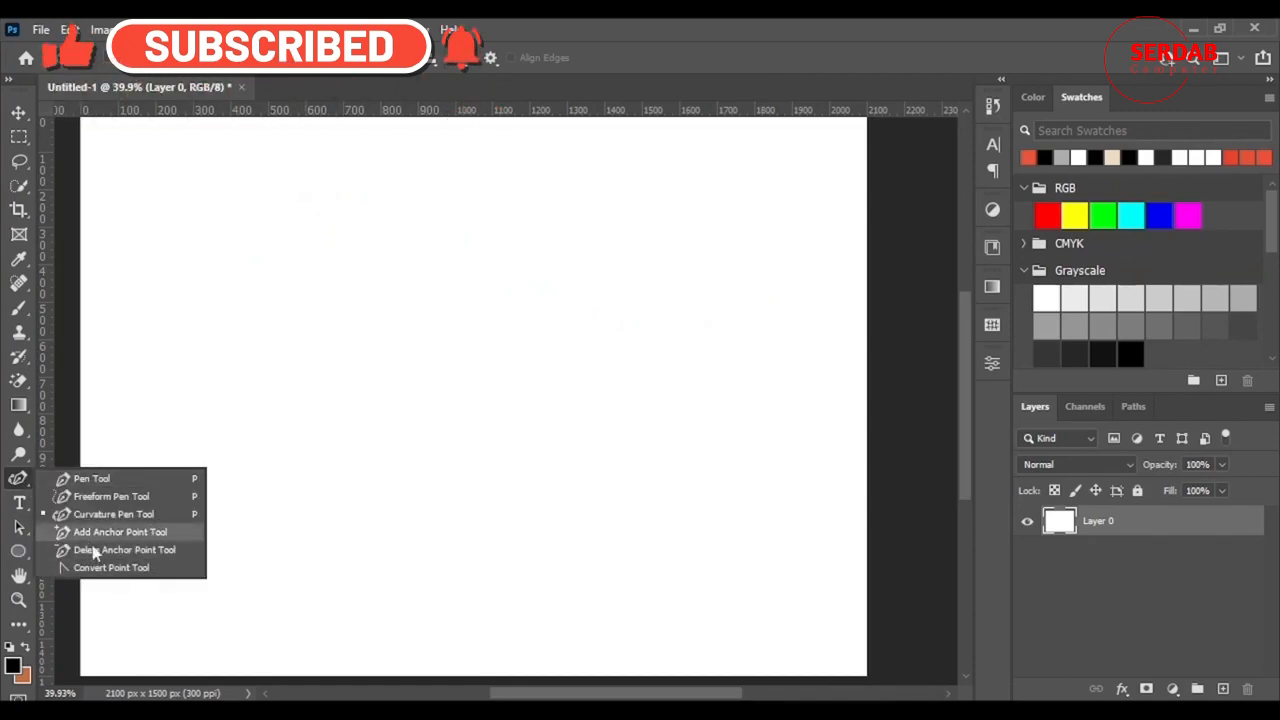